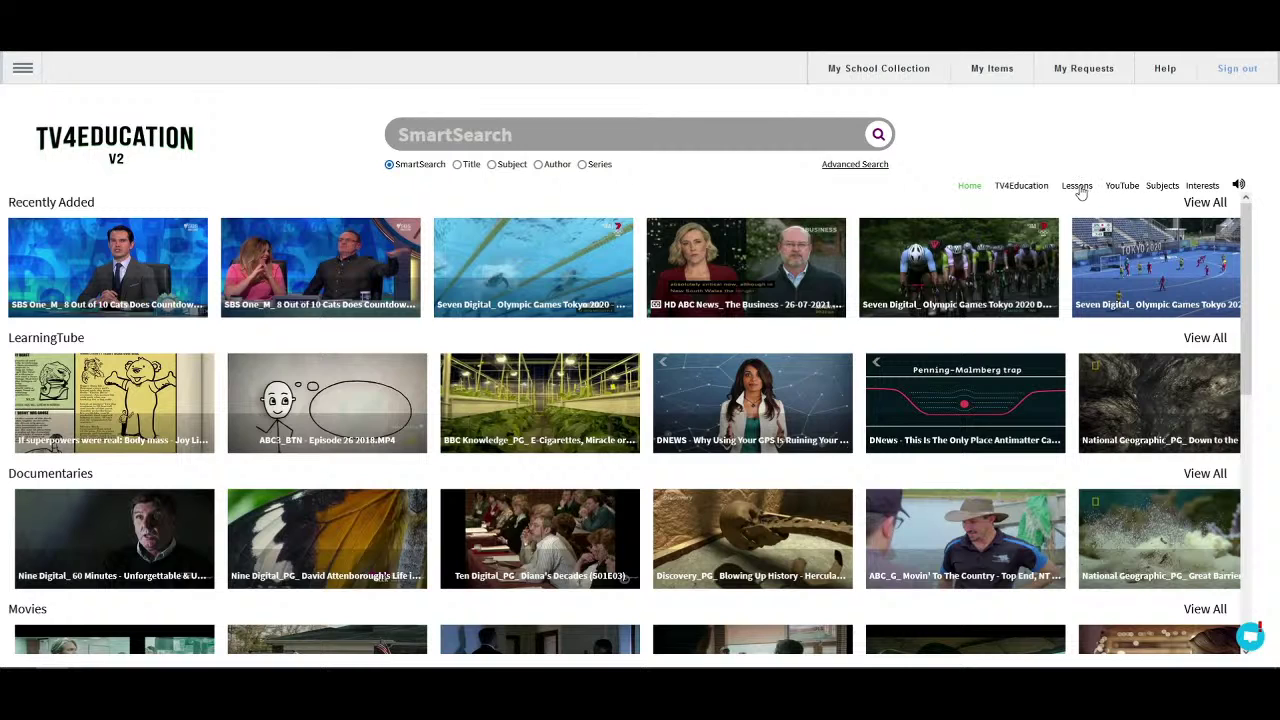
Step: Open the "Introduction to the Australian Legal System" resource list from the lessons collection
left_click(1078, 188)
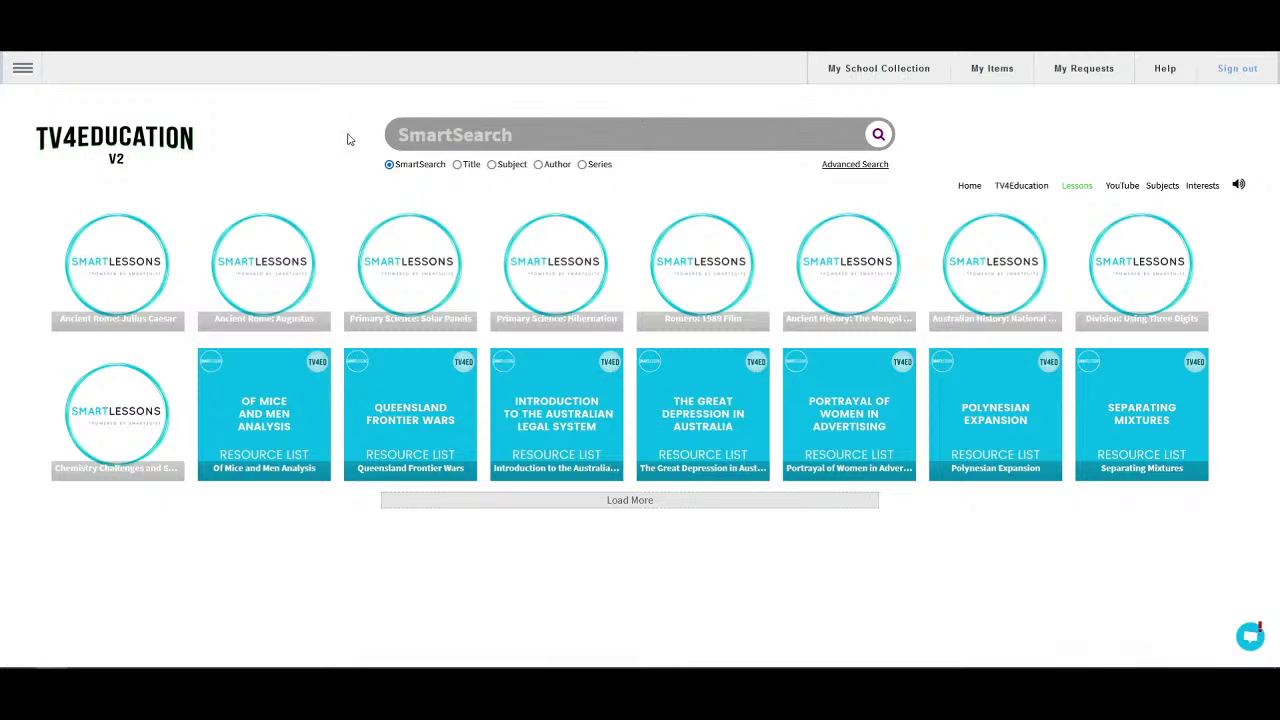
mouse_move(283, 418)
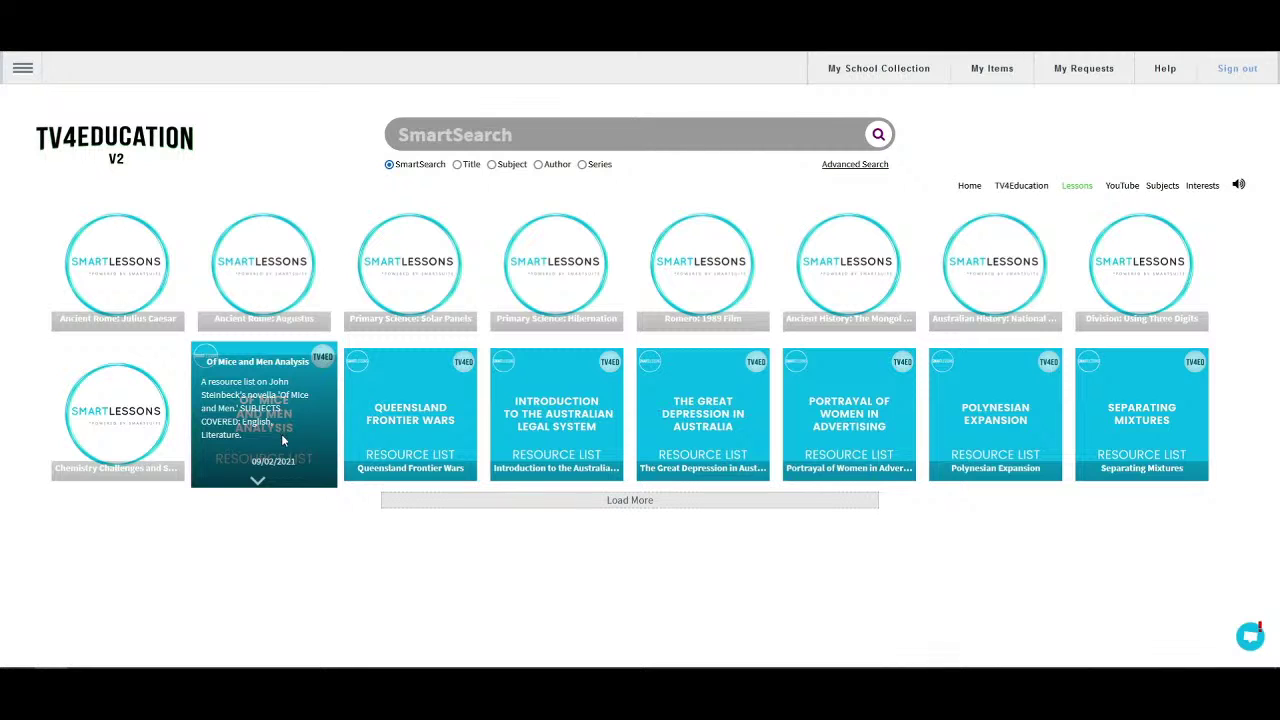
mouse_move(565, 405)
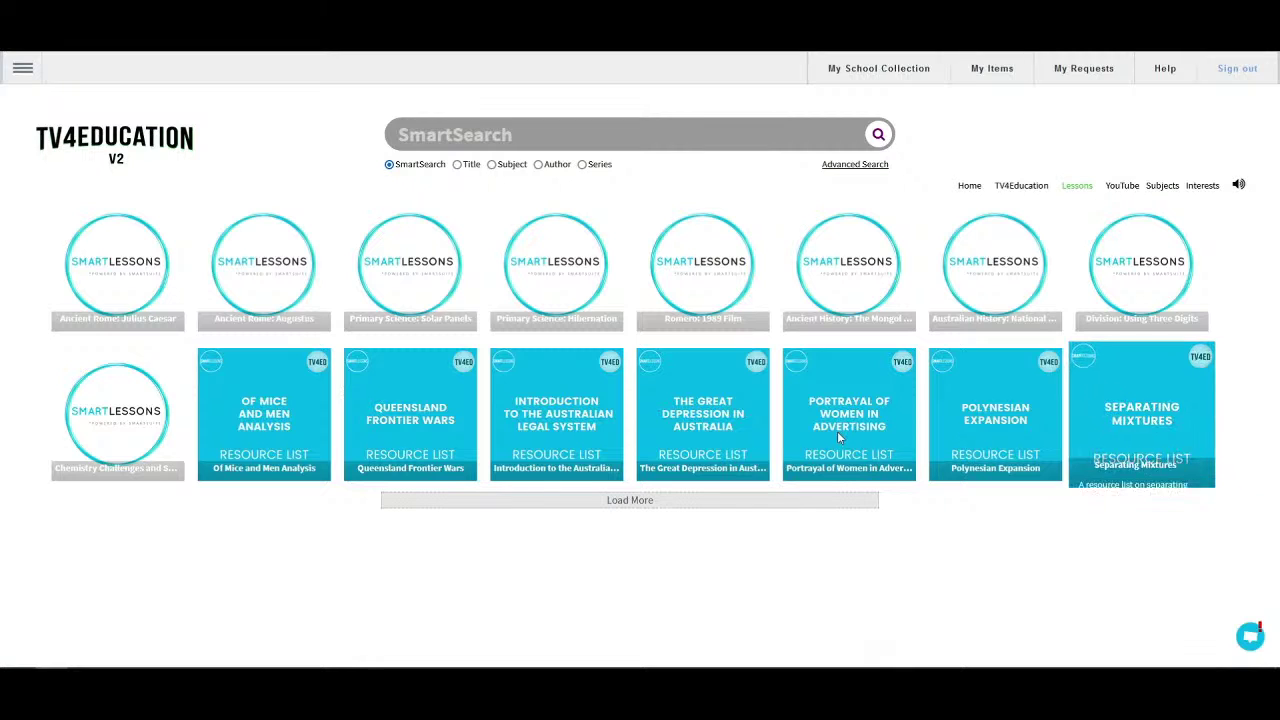
mouse_move(601, 421)
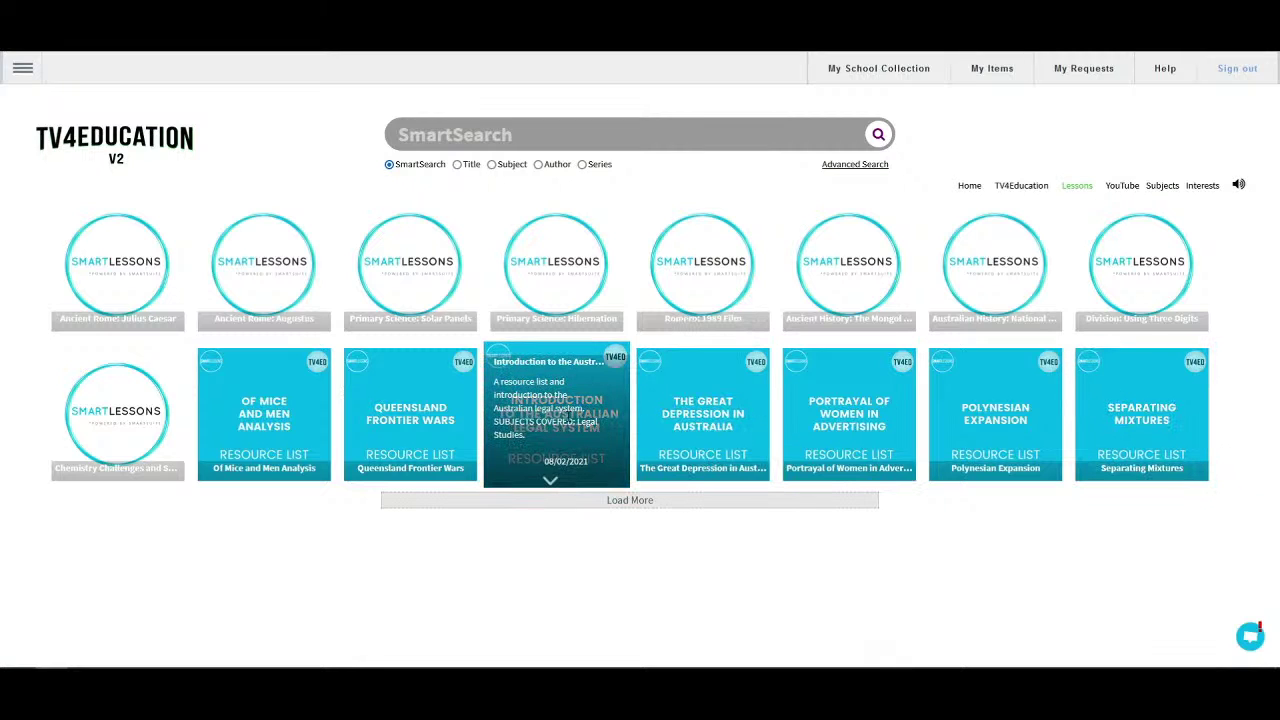
left_click(567, 421)
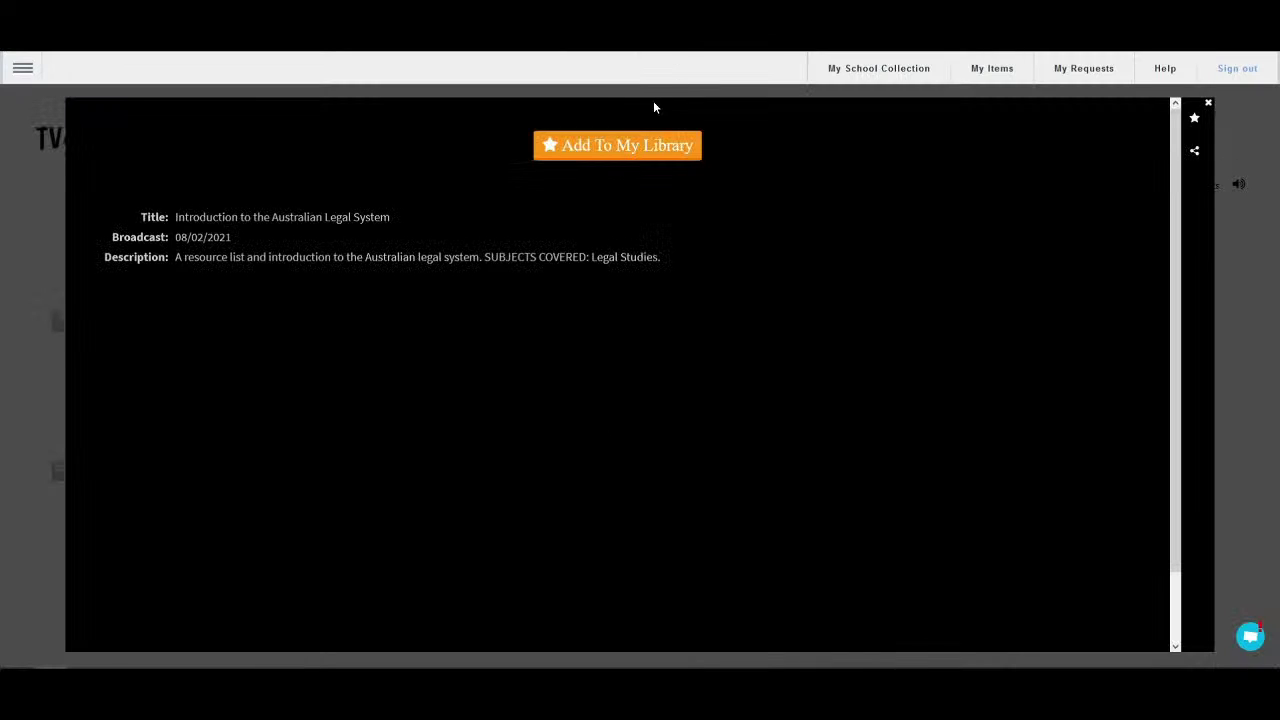
Step: Add the "Introduction to the Australian Legal System" resource list to the personal library and open it as a lesson
left_click(618, 146)
left_click(597, 157)
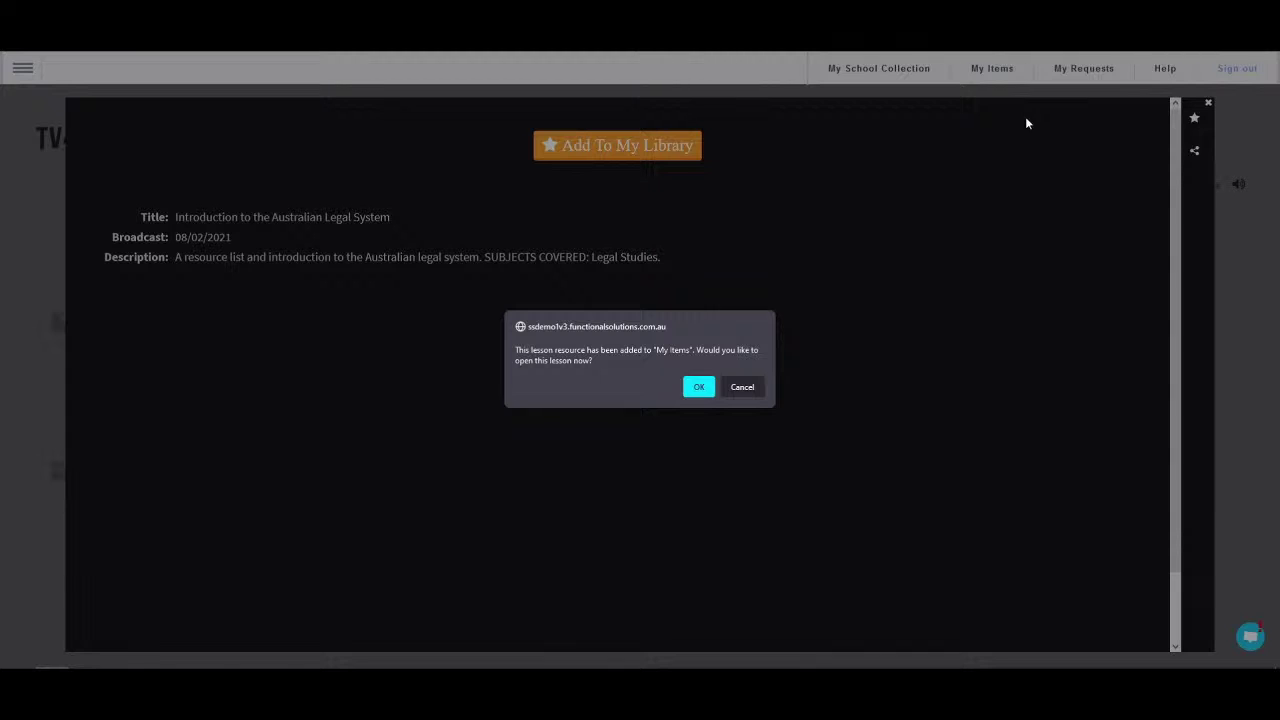
left_click(699, 388)
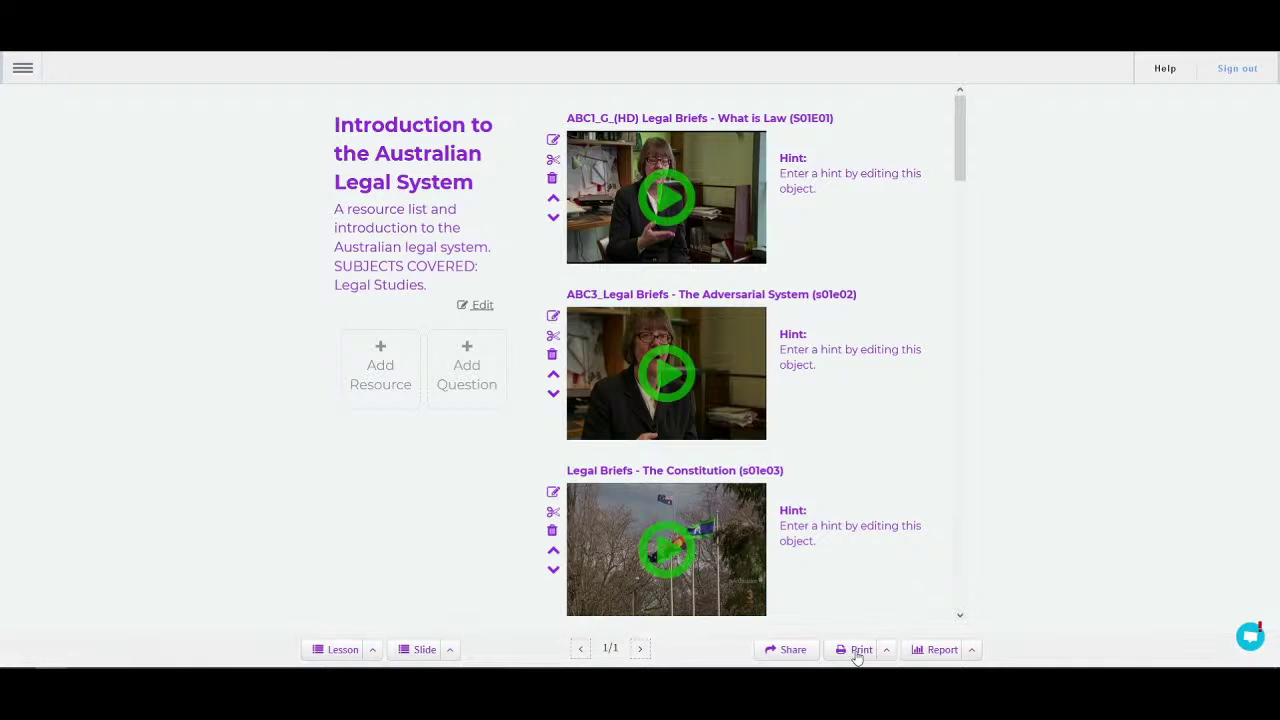
left_click(371, 650)
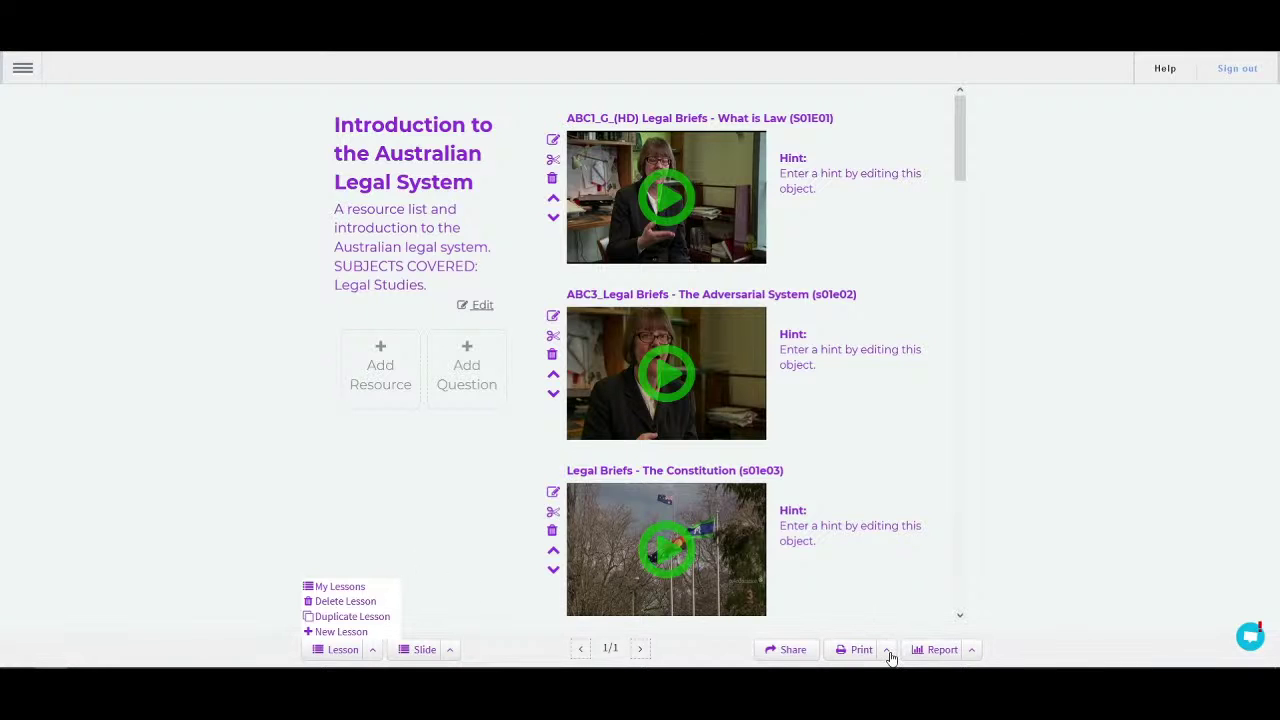
left_click(973, 651)
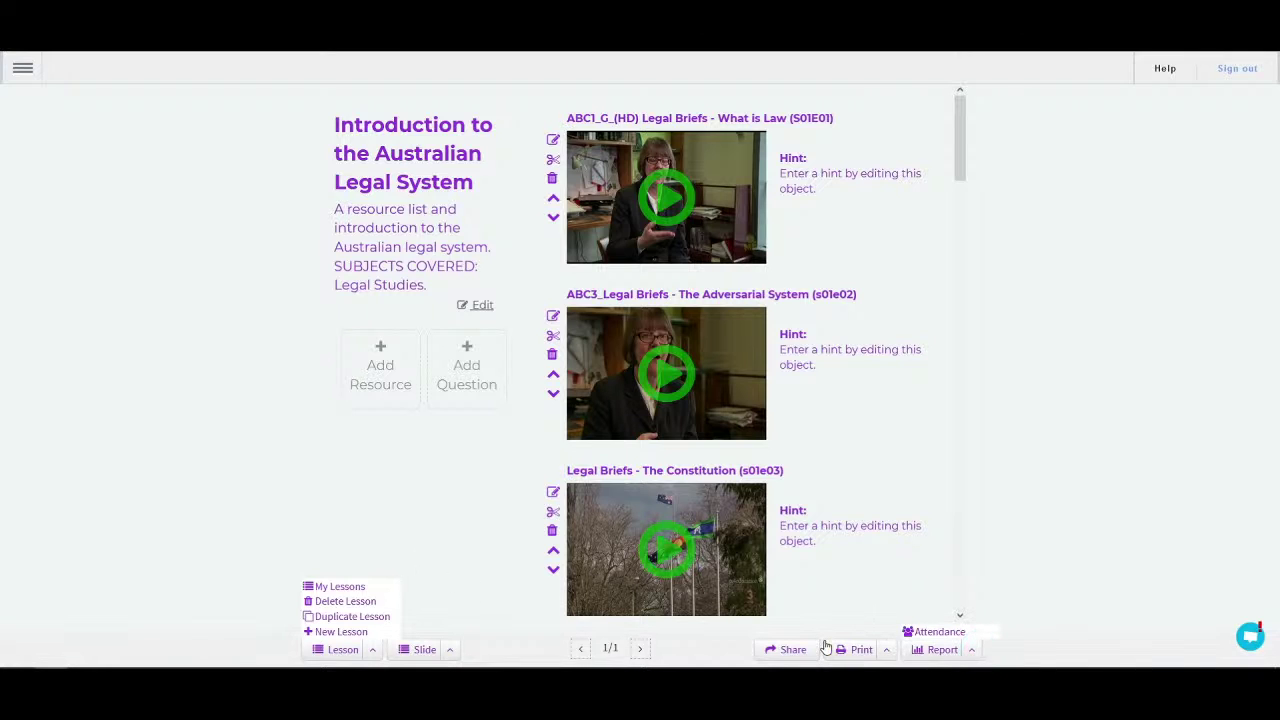
left_click(886, 650)
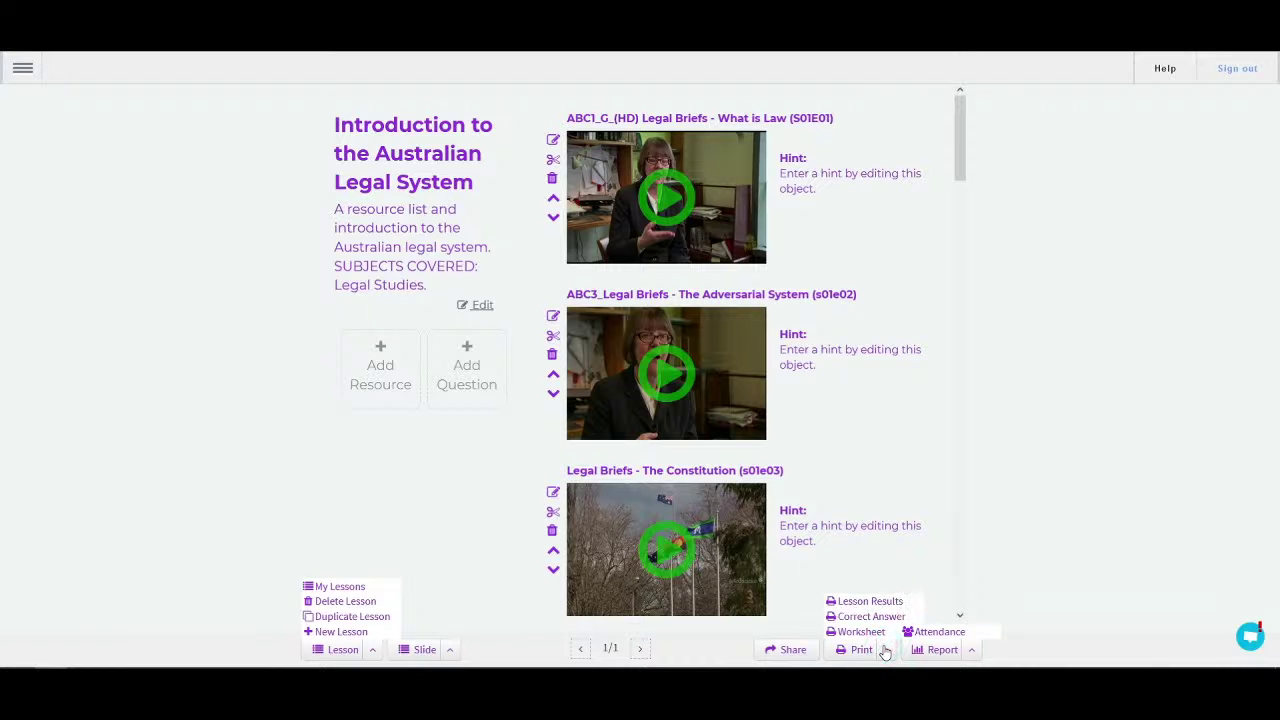
left_click(459, 558)
left_click(449, 649)
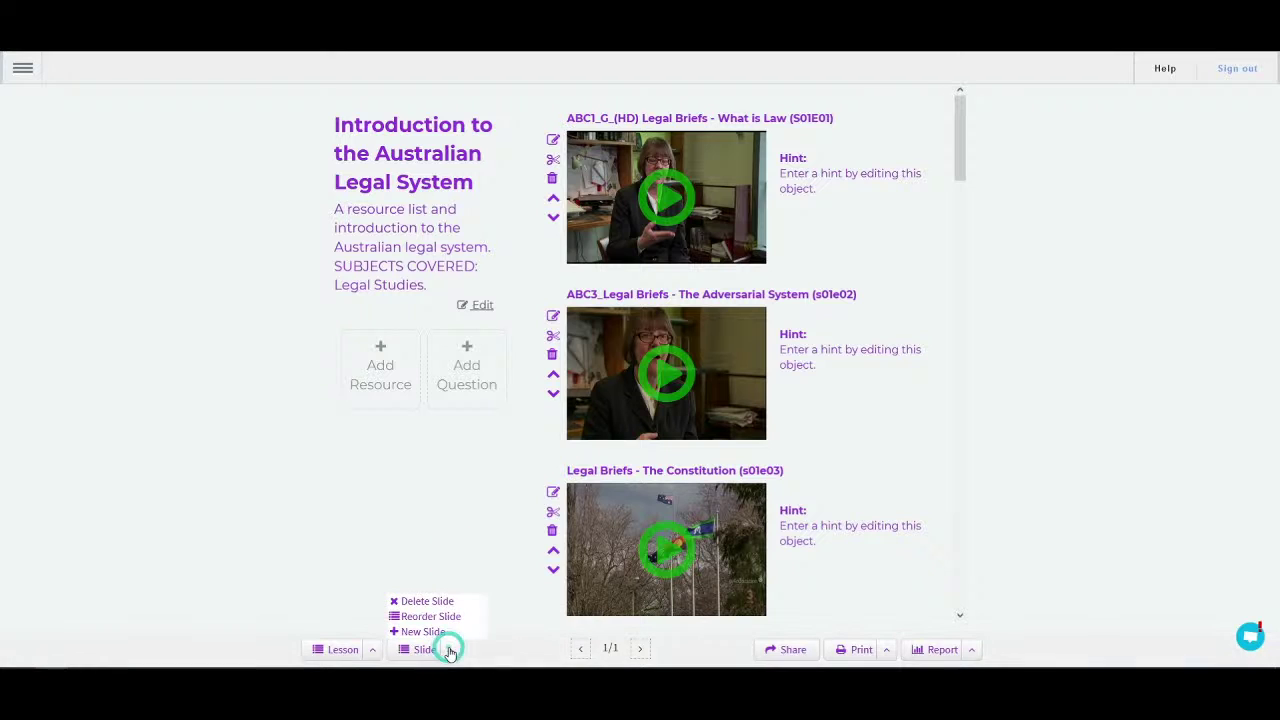
left_click(476, 535)
Step: Look through the lesson's resources and preview the "ABC3_Legal Briefs - Contracts (s01e07)" video
scroll(912, 406, "down", 15)
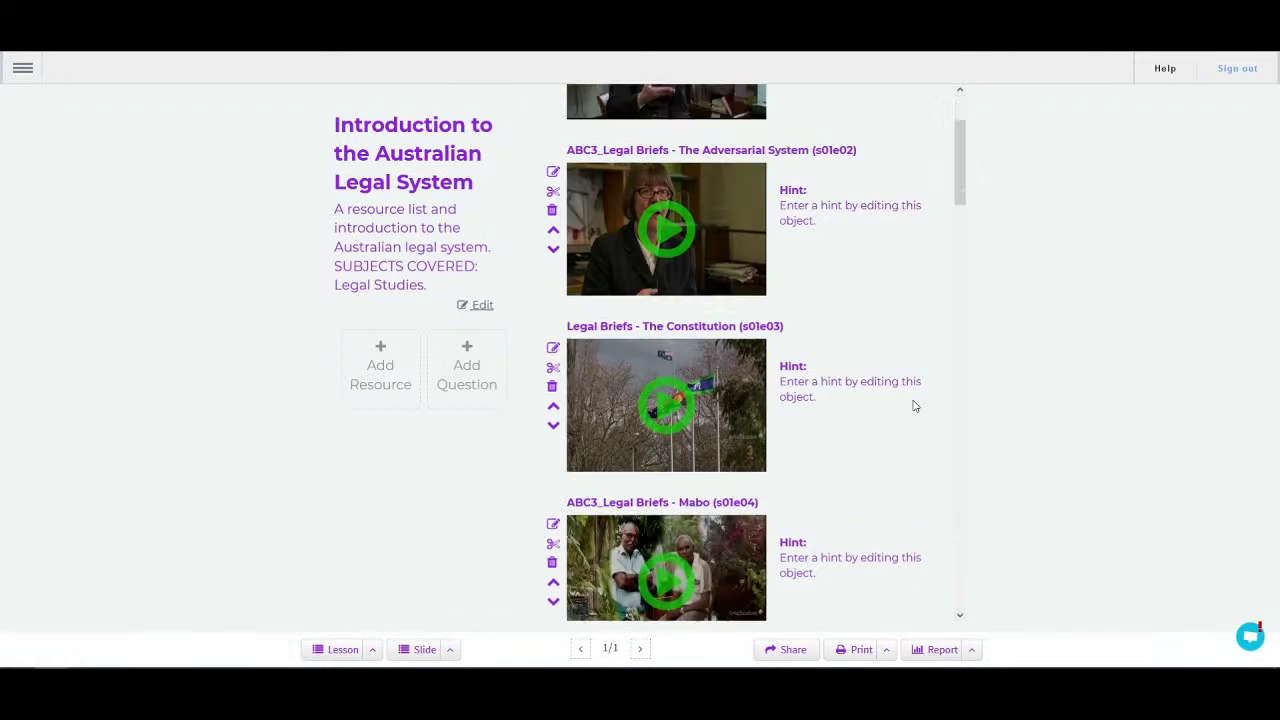
scroll(912, 406, "down", 8)
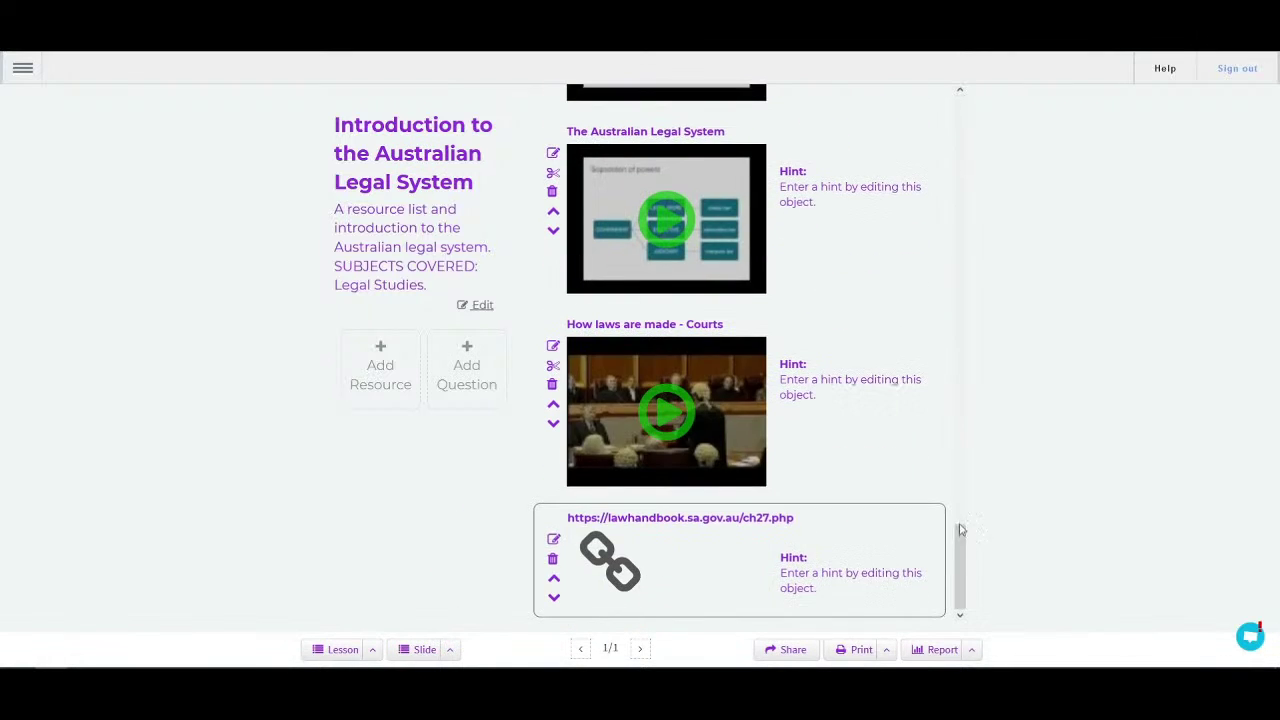
left_click(962, 555)
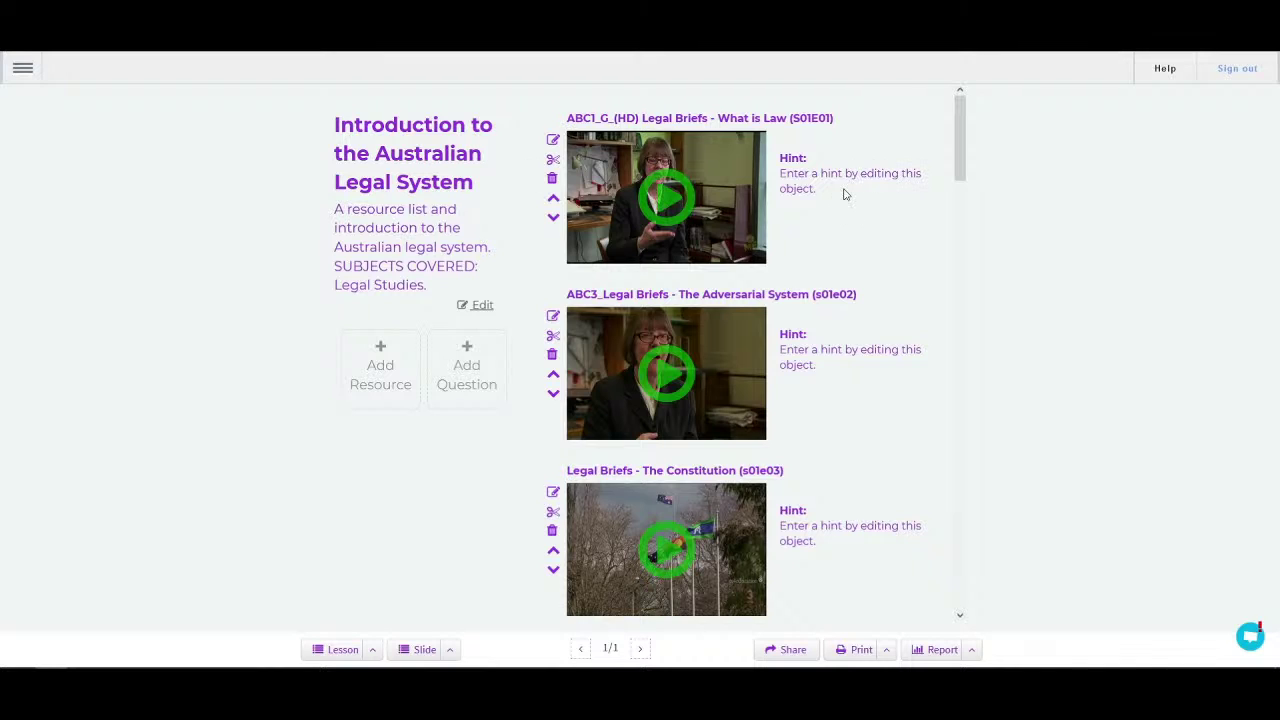
scroll(831, 209, "down", 2)
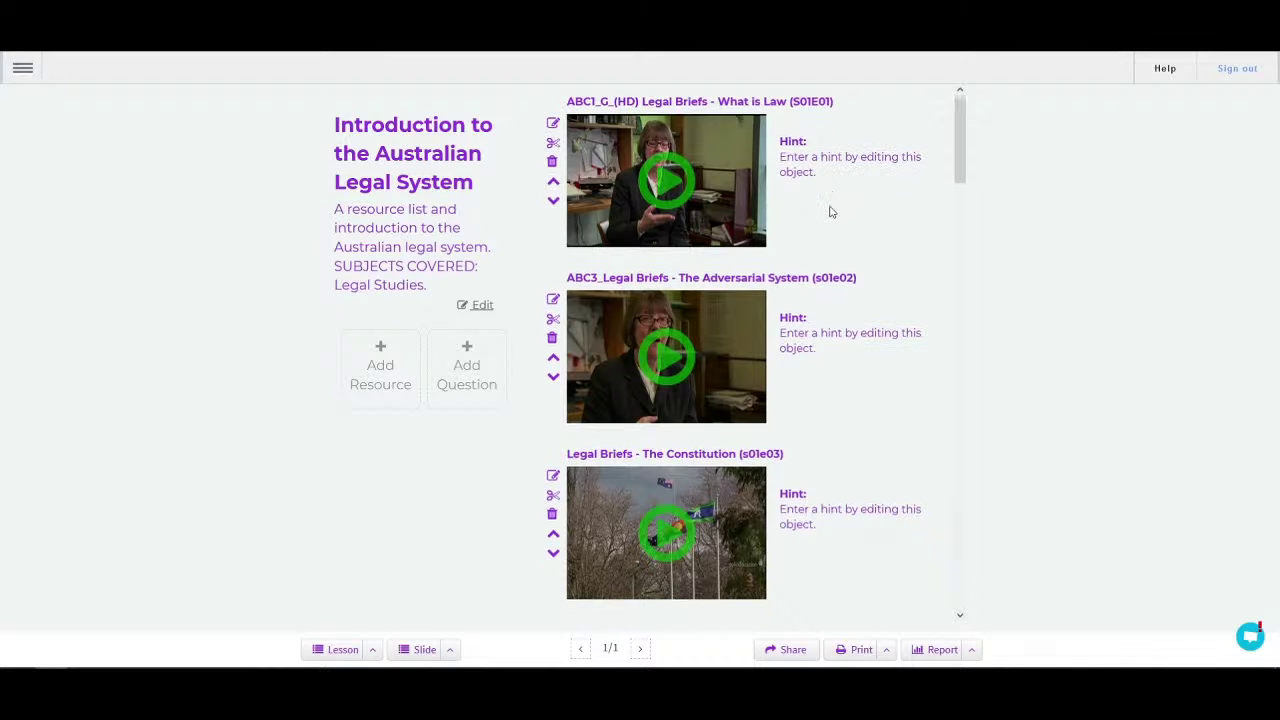
scroll(831, 211, "down", 5)
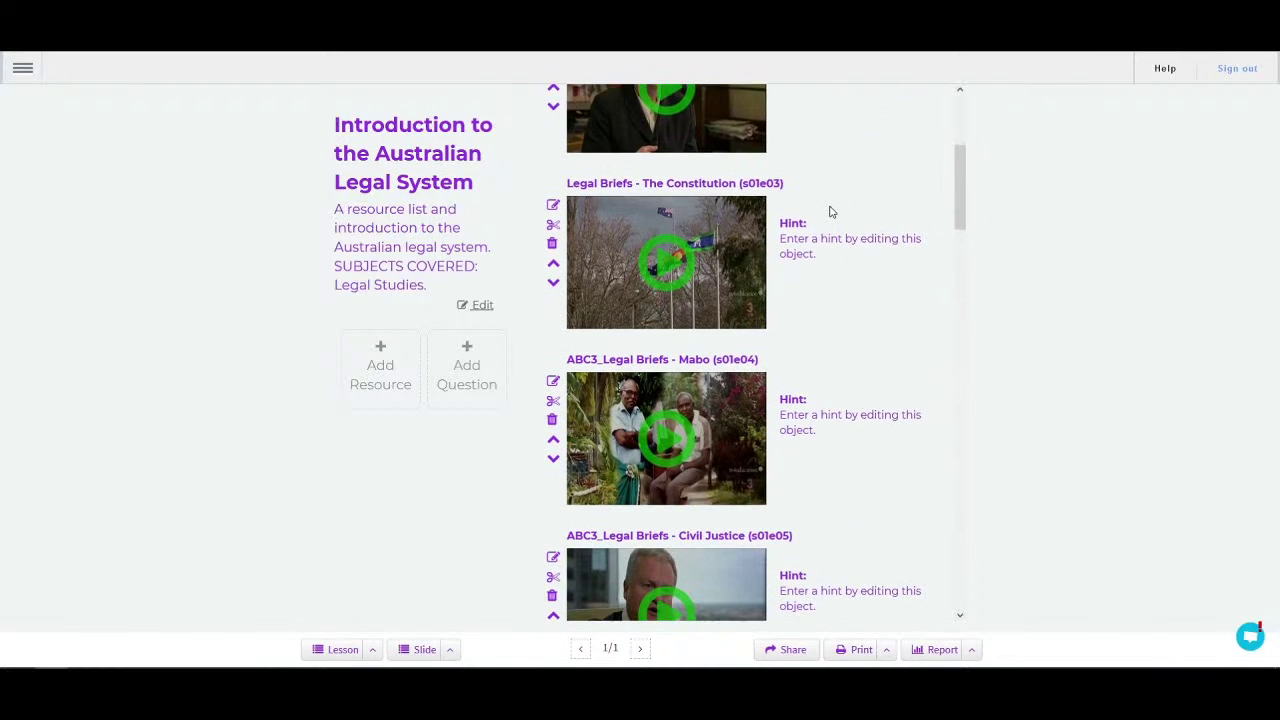
scroll(831, 211, "down", 10)
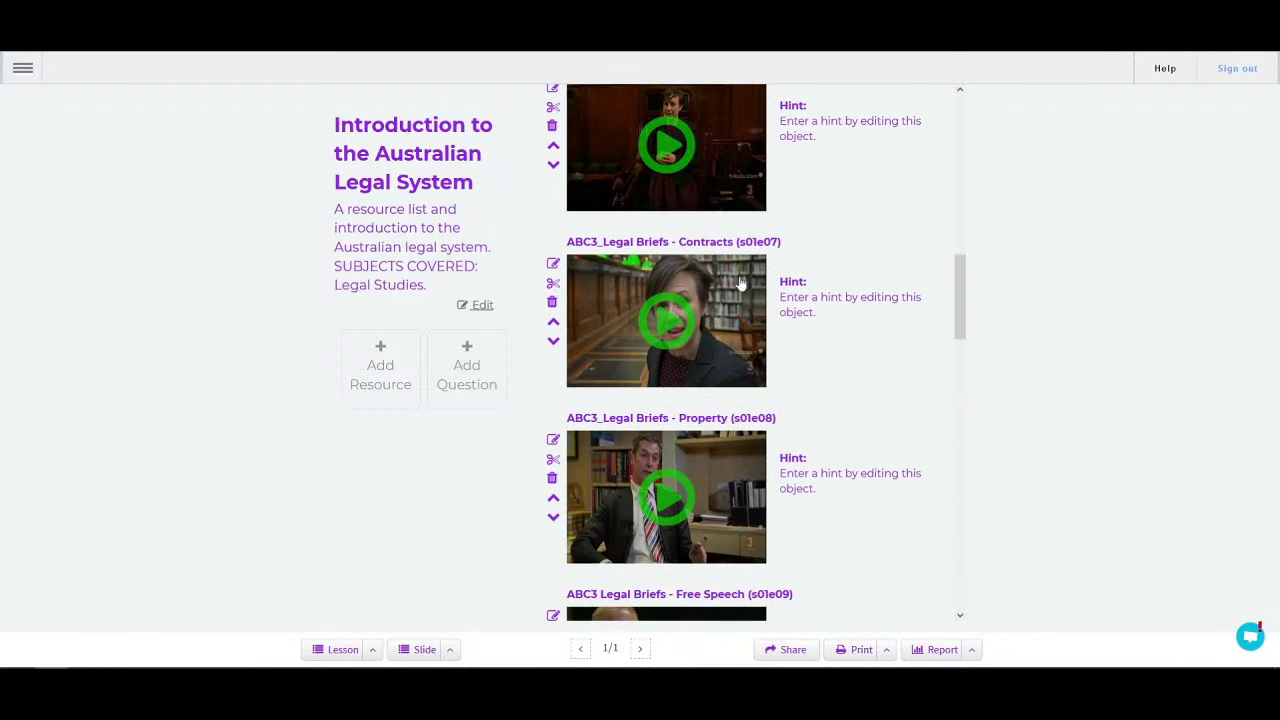
left_click(674, 328)
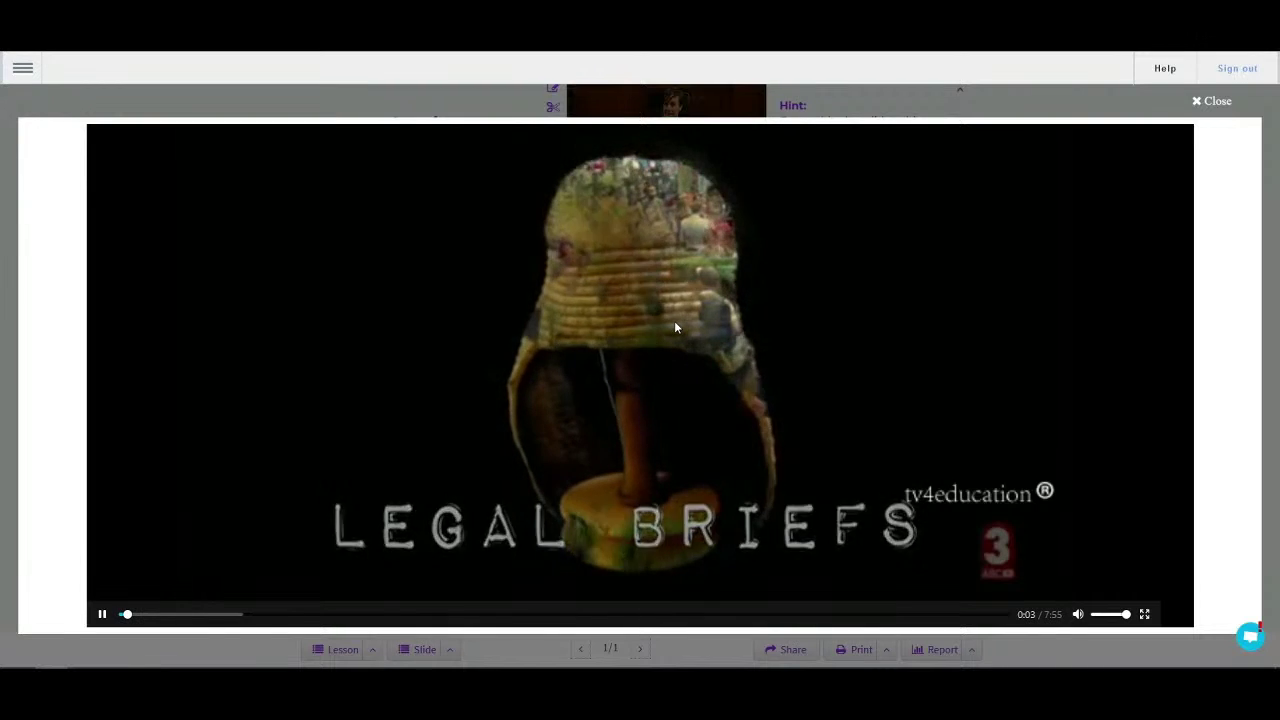
left_click(1211, 101)
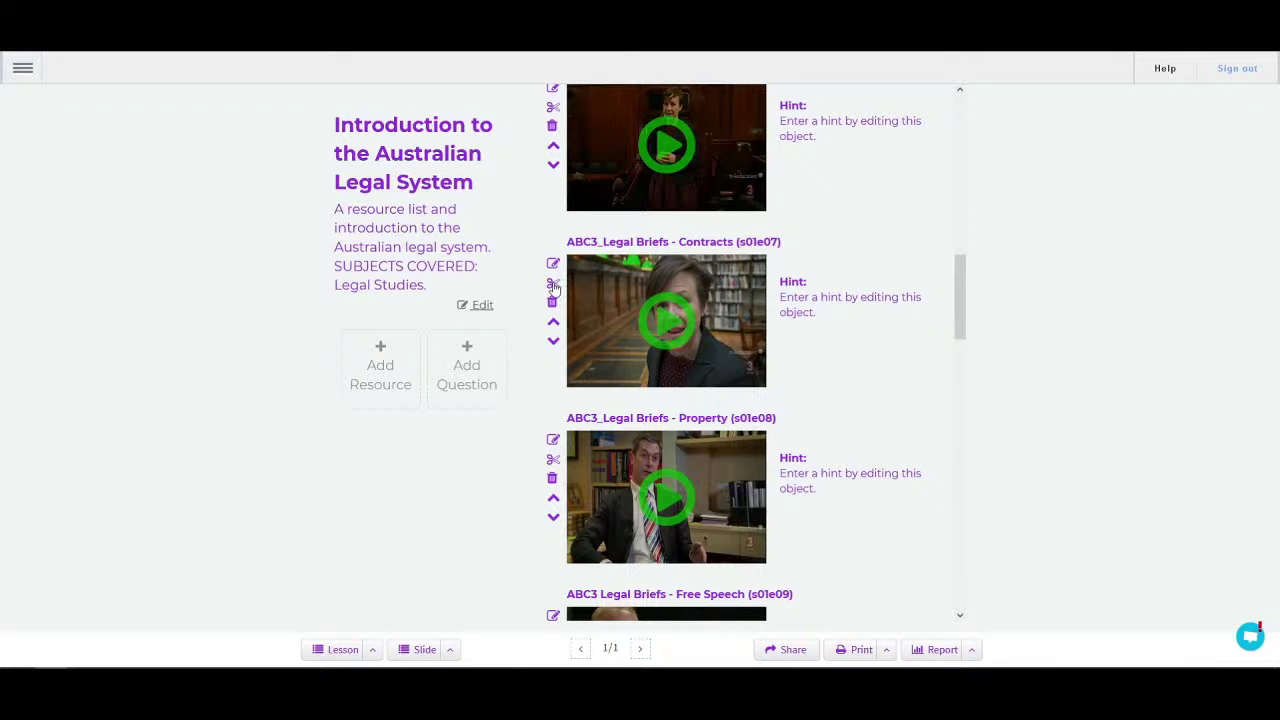
Step: In the chapter editor for the Contracts (s01e07) video, create a chapter titled "Clip 1" from 00:00:57 to 00:01:41
left_click(553, 285)
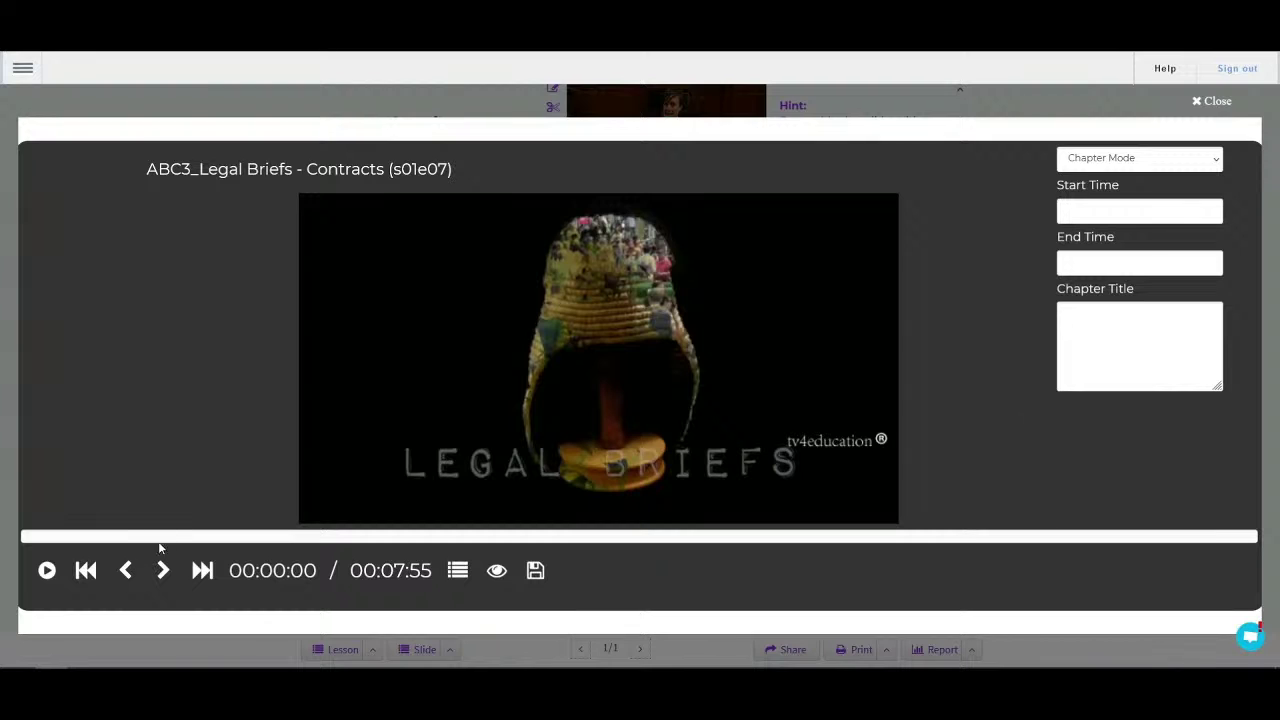
left_click(170, 537)
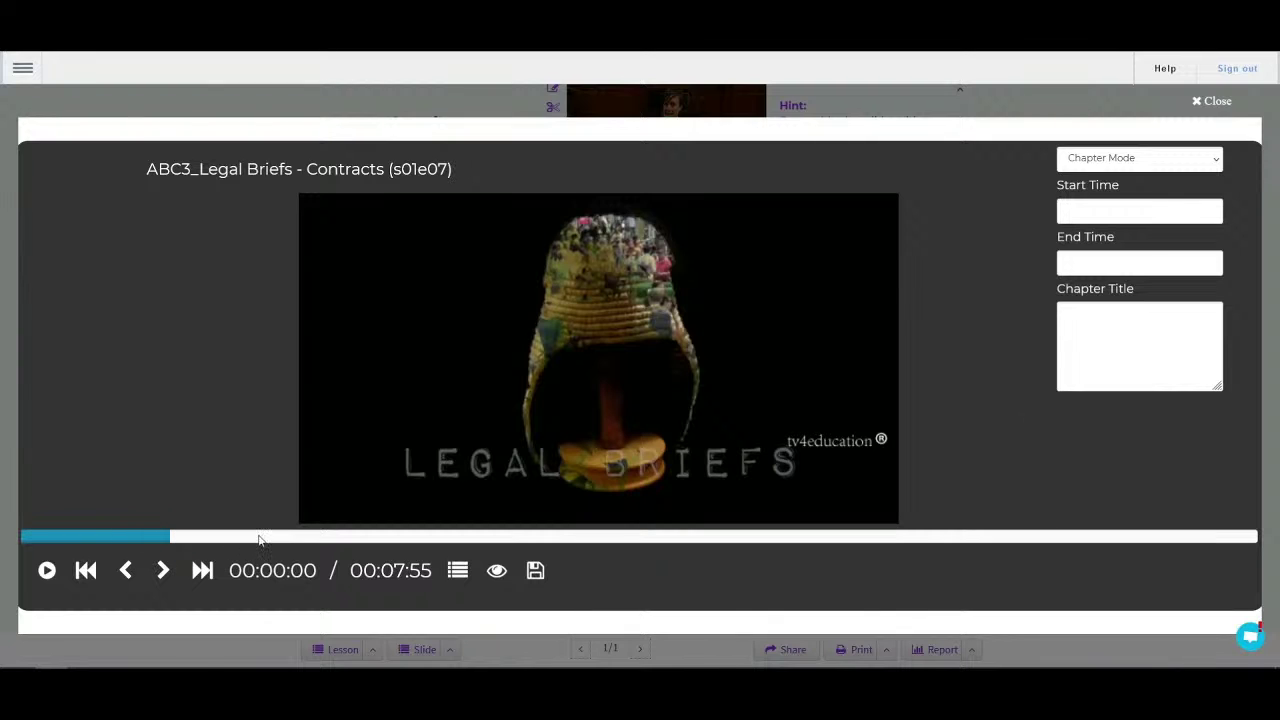
left_click(127, 570)
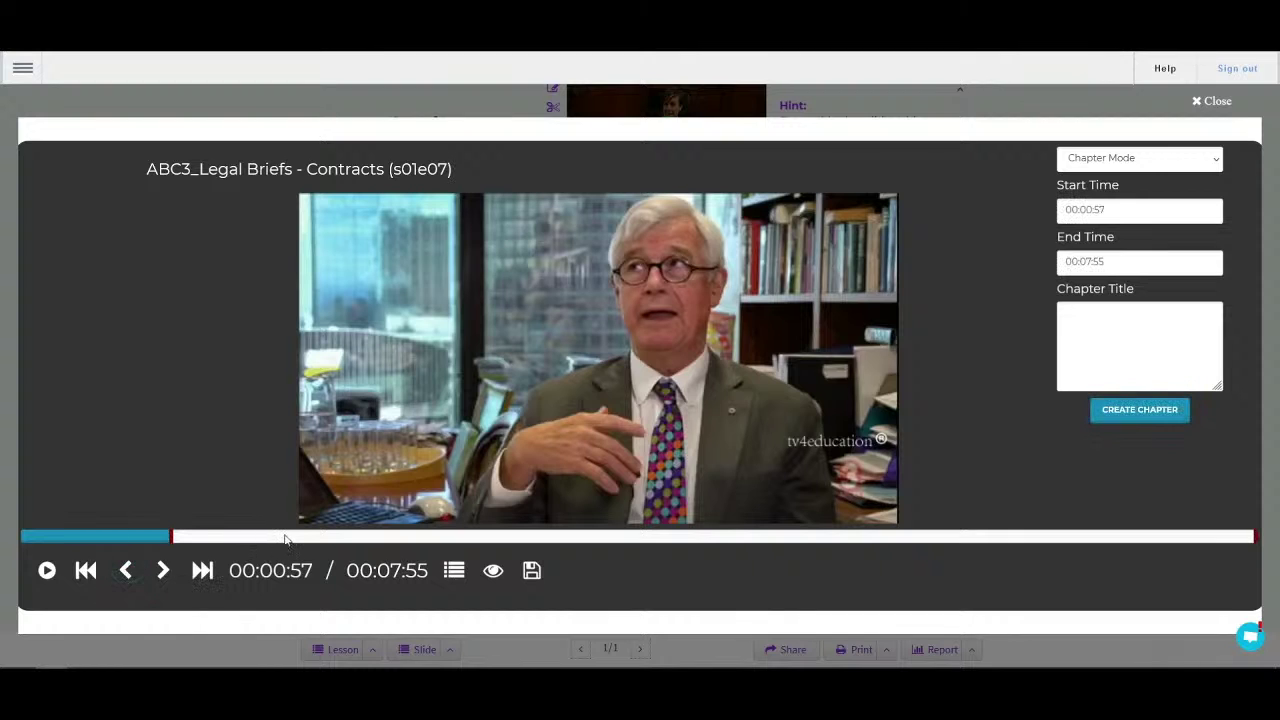
left_click(283, 537)
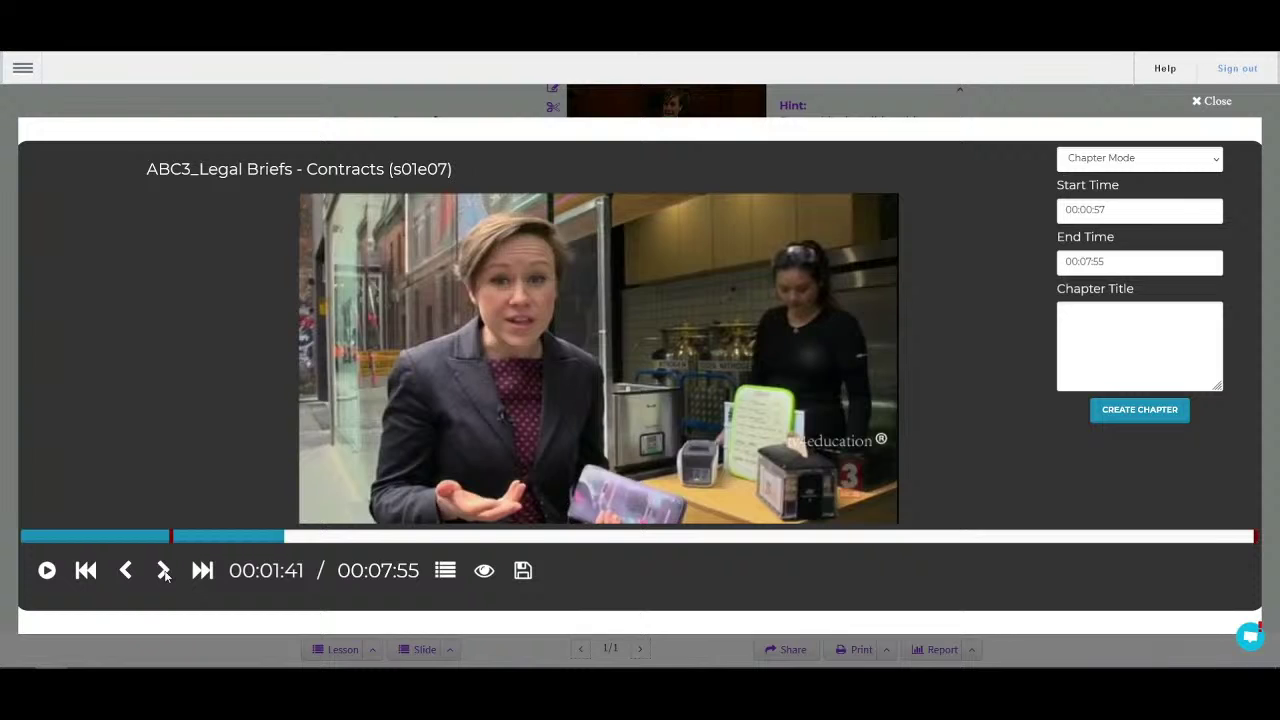
left_click(164, 570)
left_click(1108, 326)
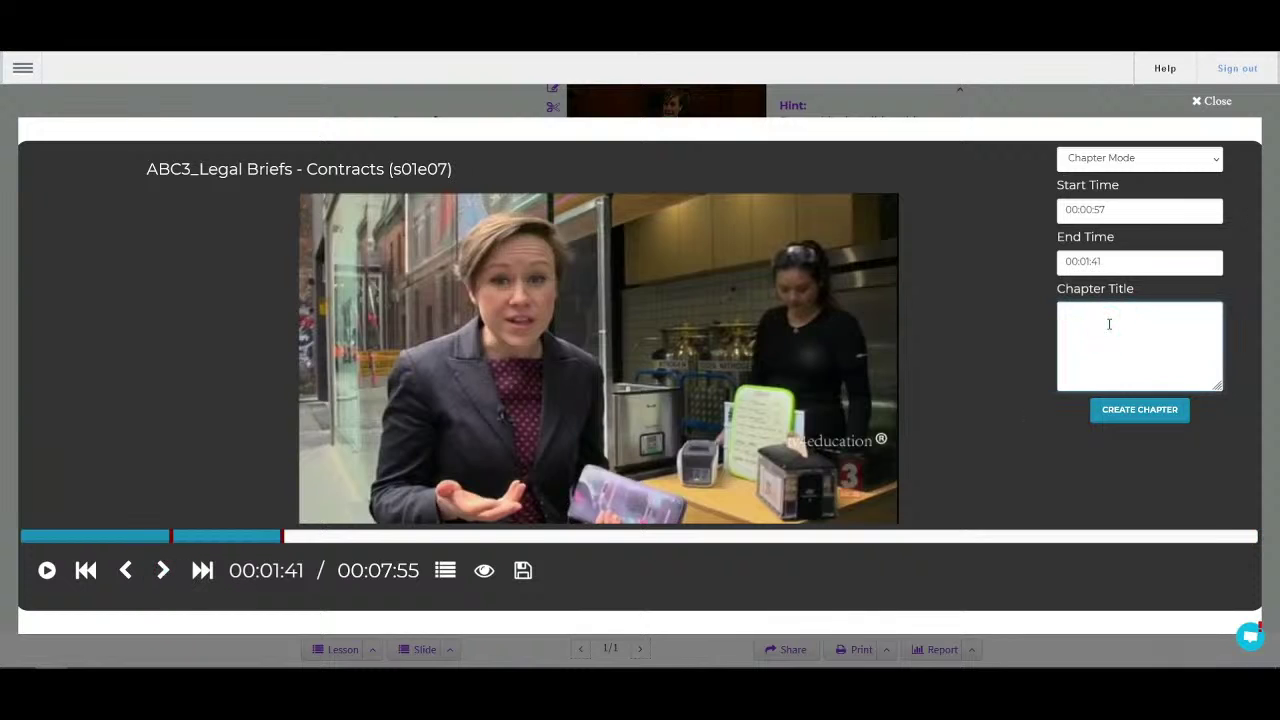
type("Clip 1")
left_click(1153, 418)
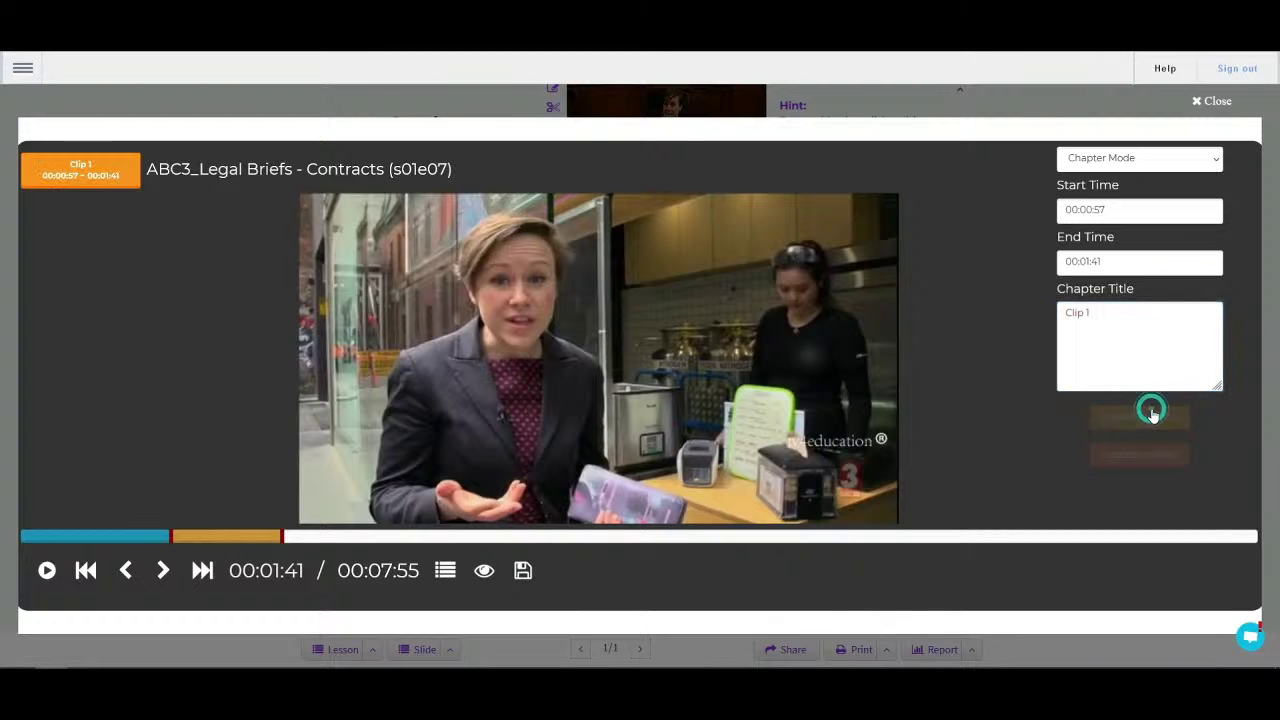
Step: Create a second chapter titled "Clip 2" from 00:03:07 to 00:04:02 in the Contracts video
left_click(509, 536)
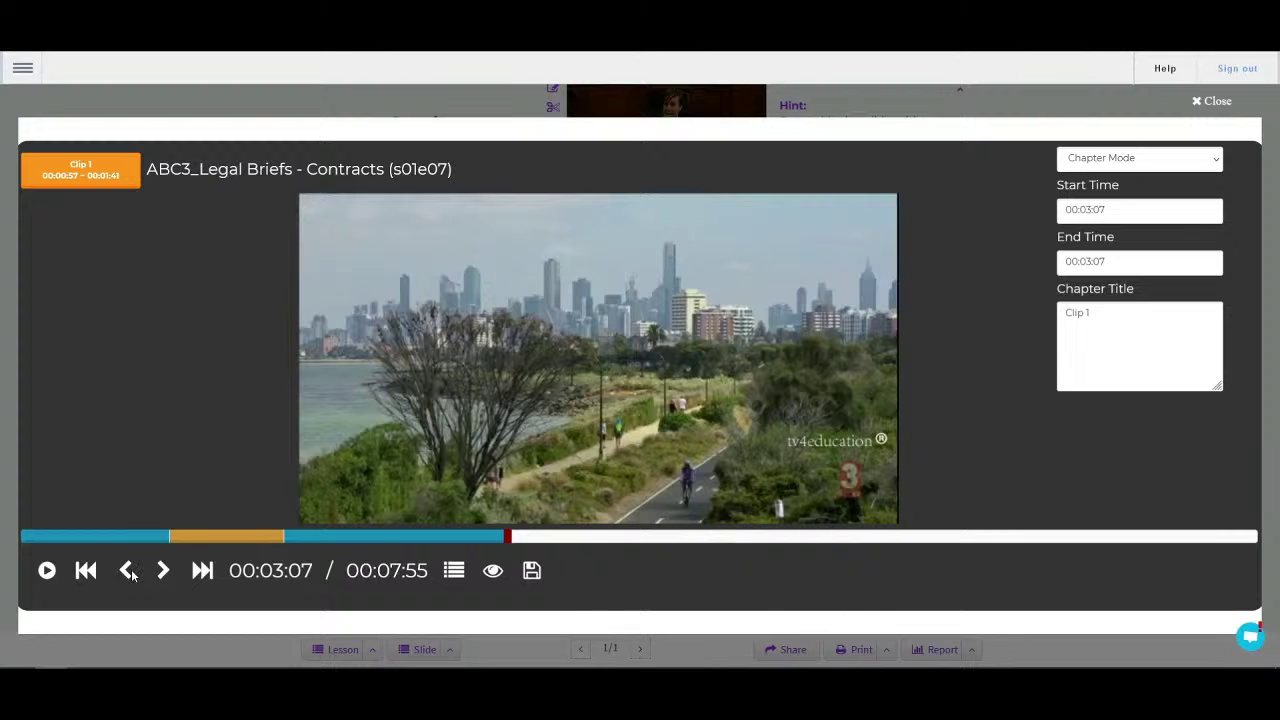
left_click(641, 536)
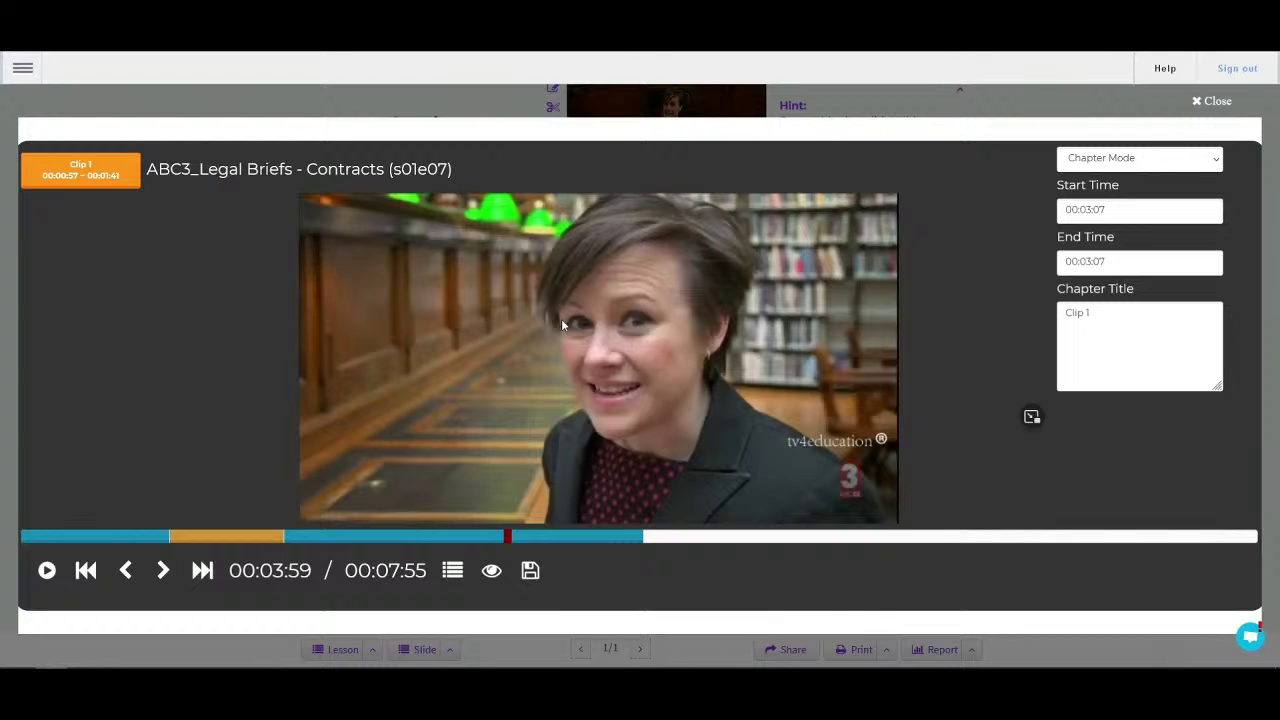
left_click(46, 571)
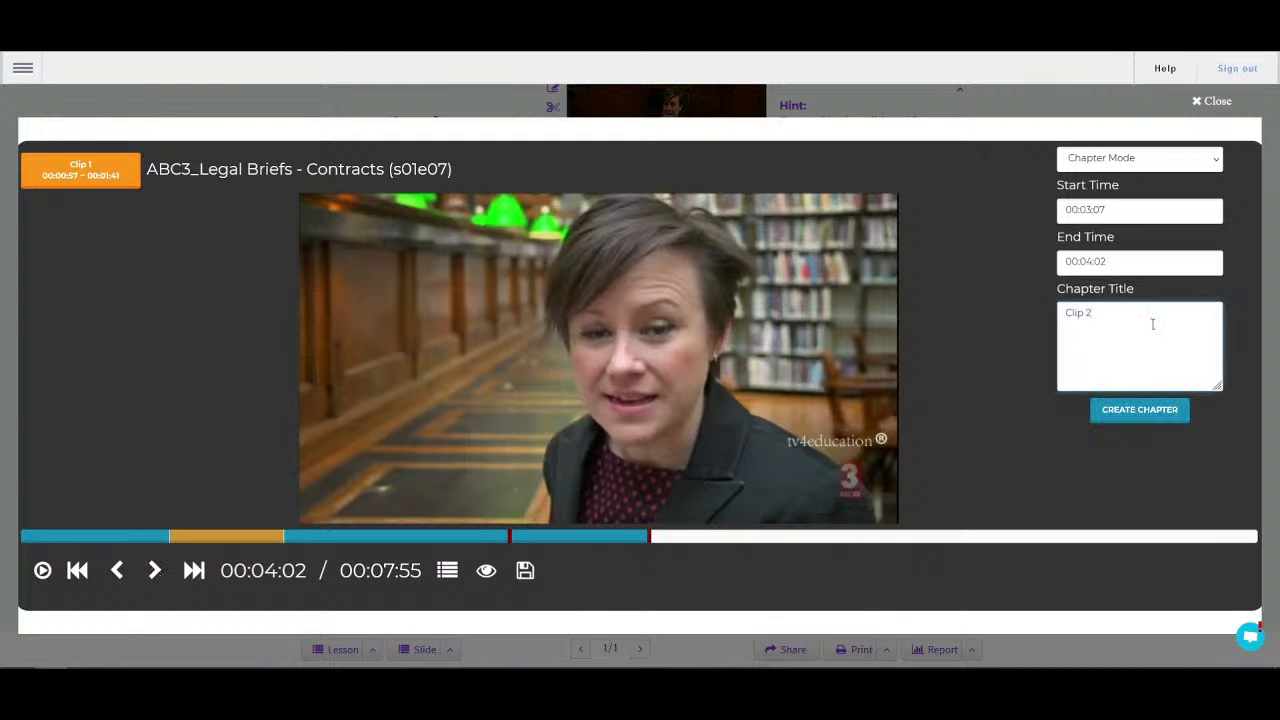
left_click(1145, 408)
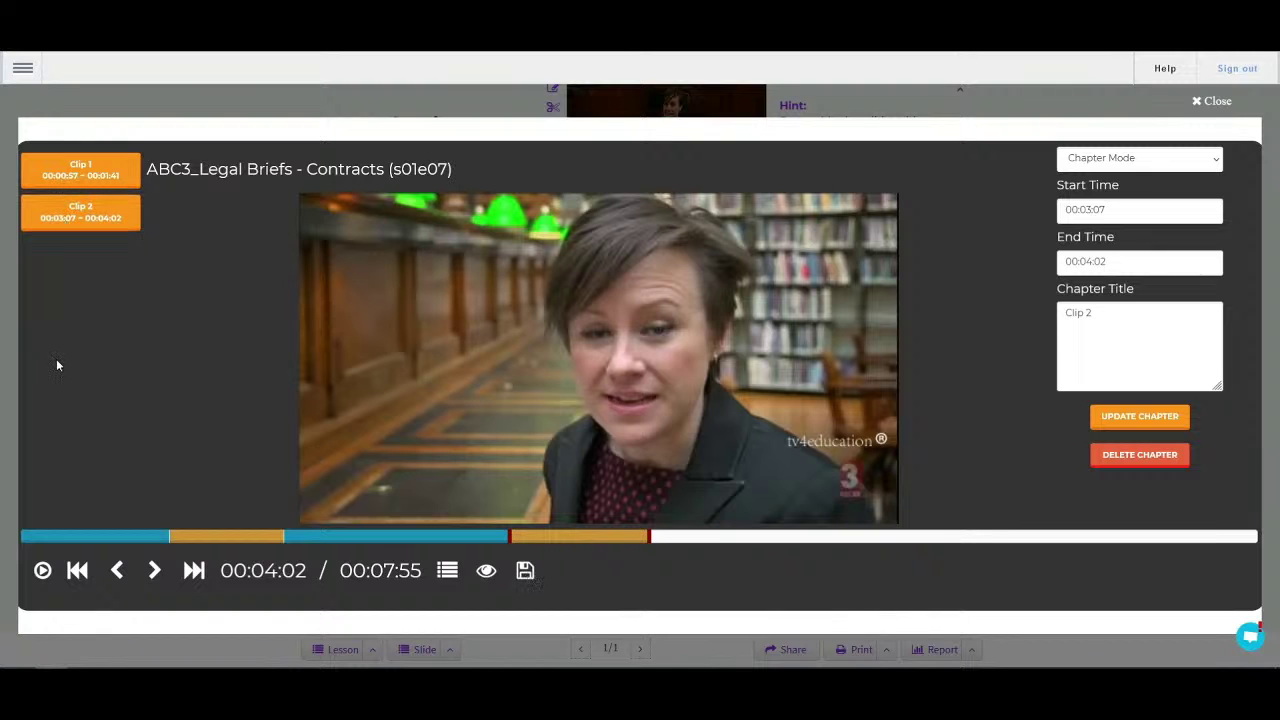
Step: Delete the "Clip 1" chapter running from 00:00:57 to 00:01:41
left_click(85, 174)
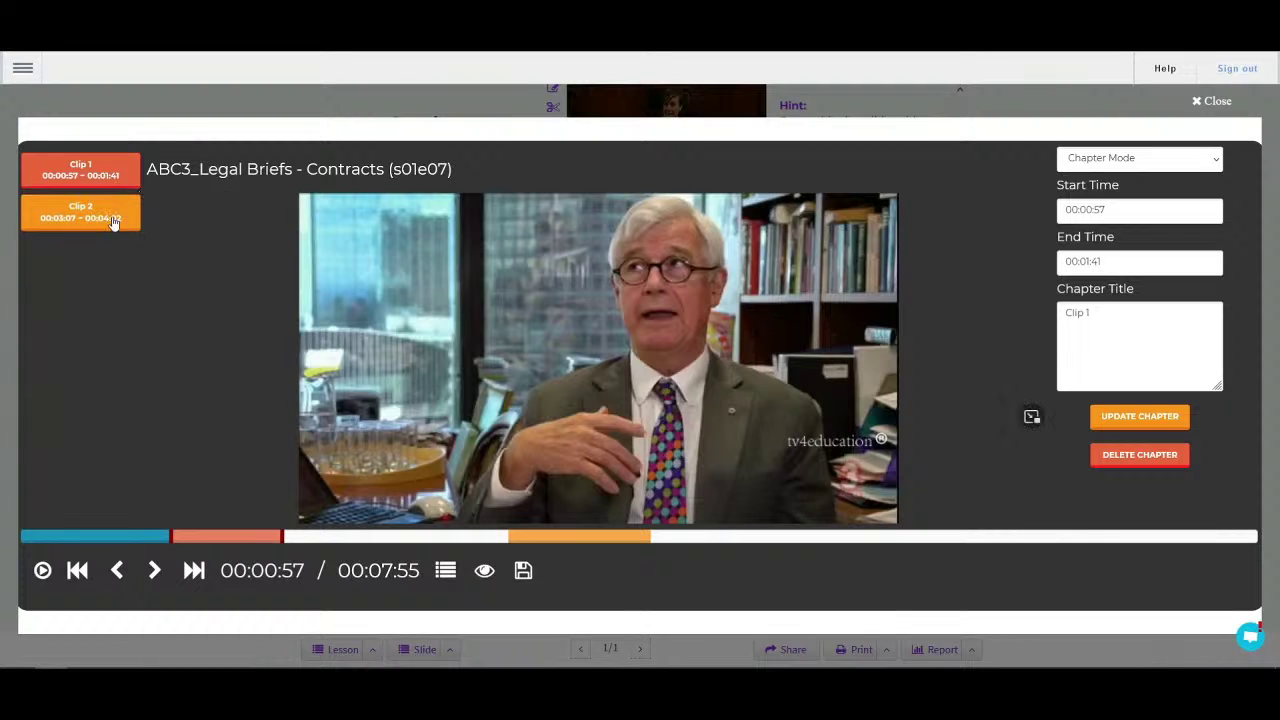
left_click(1150, 466)
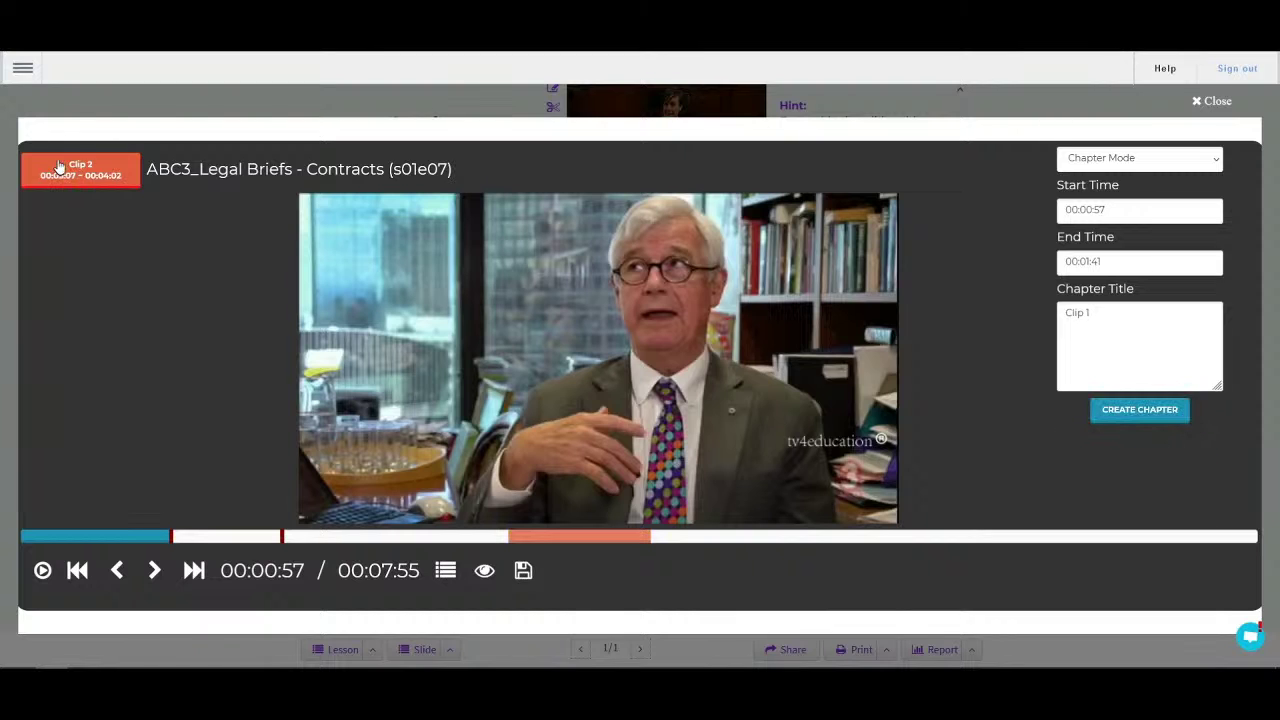
Step: Rename the remaining "Clip 2" chapter as "Clip 1", then save the video's chapters and close the editor
left_click(58, 166)
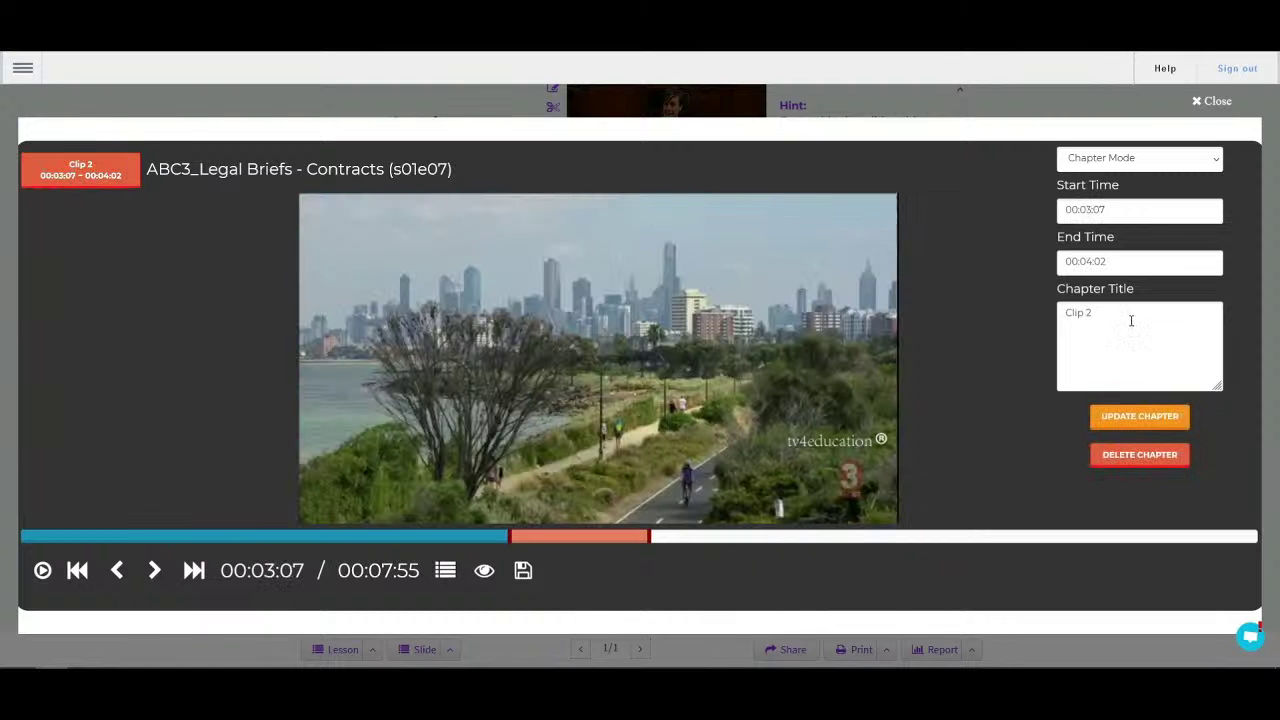
left_click(1130, 320)
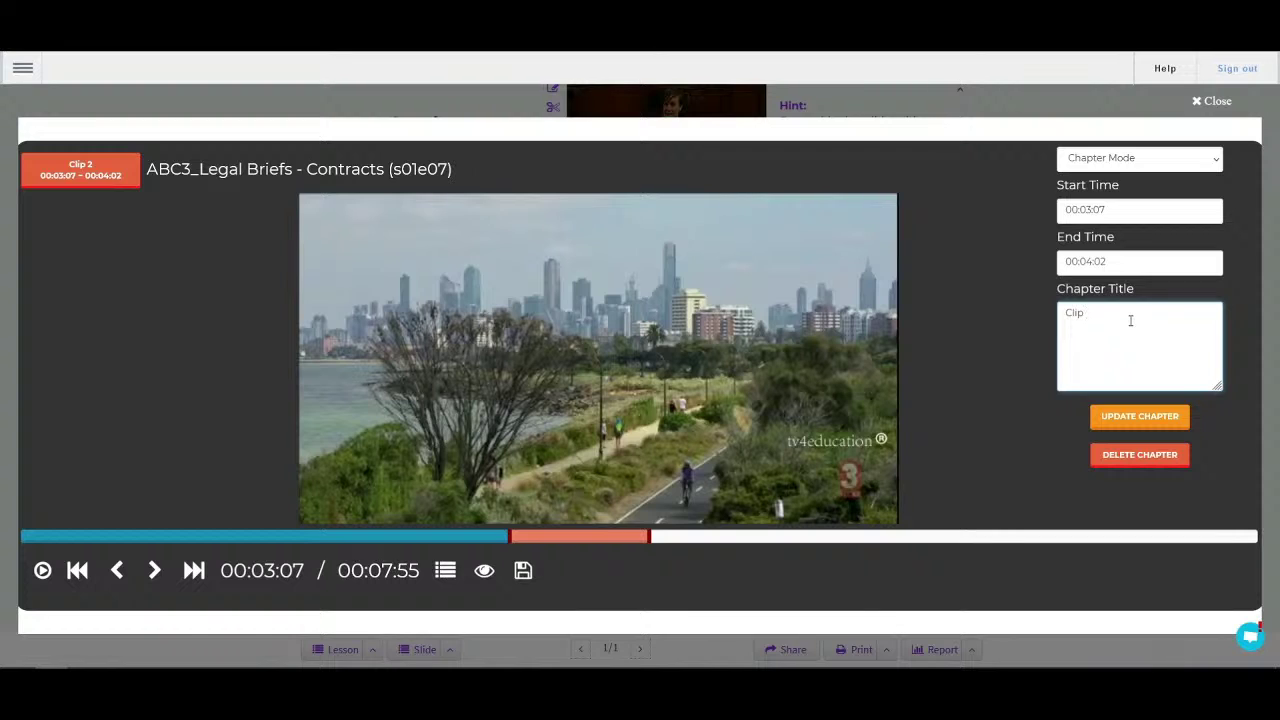
left_click(1130, 418)
left_click(525, 573)
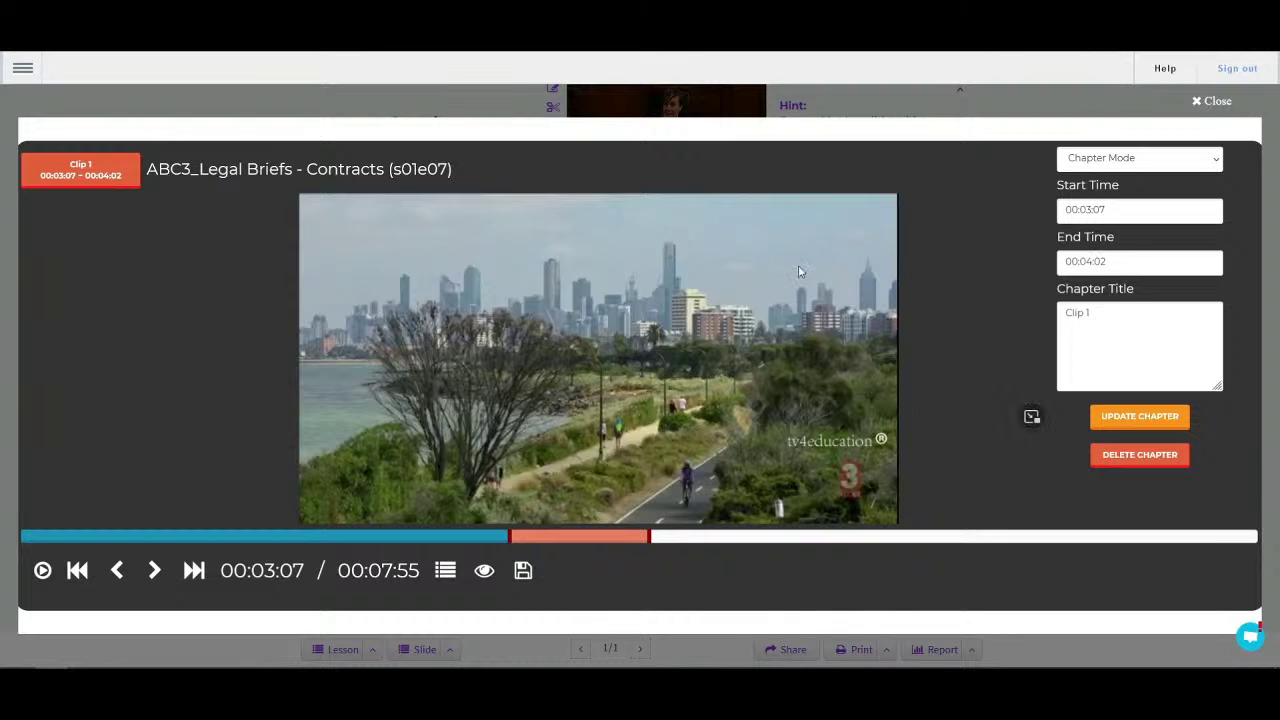
left_click(1214, 101)
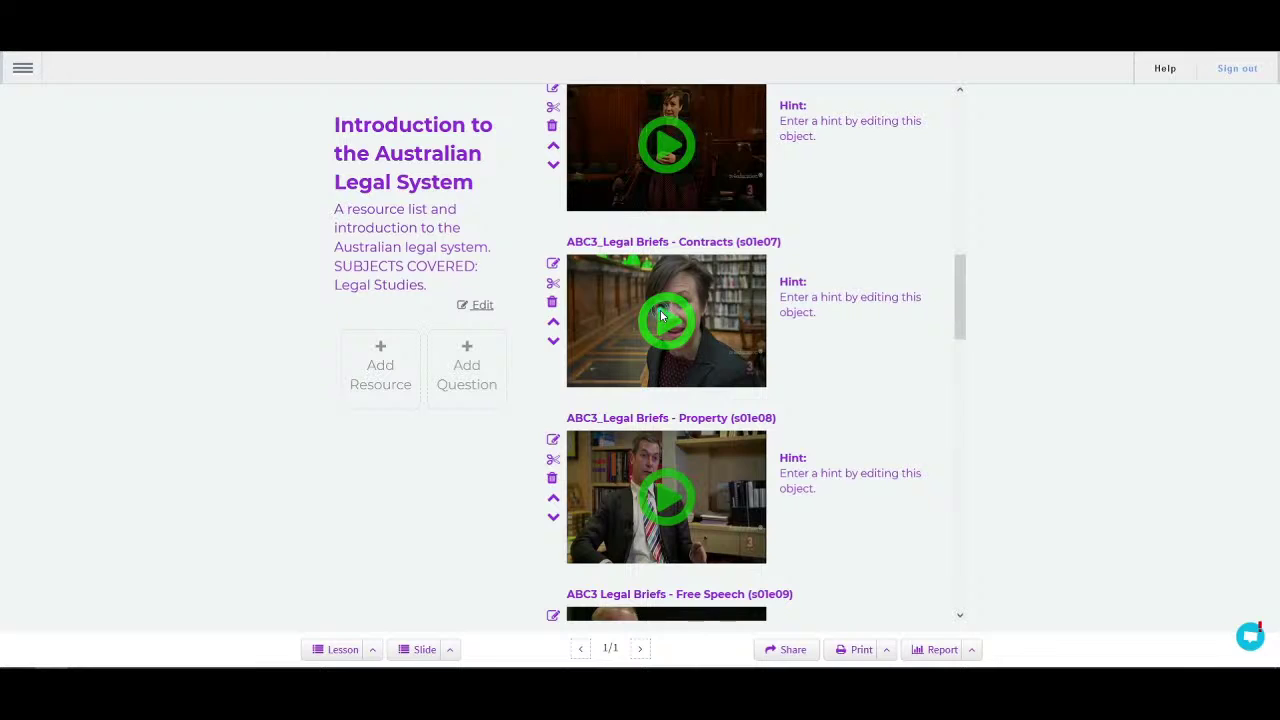
Step: Play the clipped Contracts (s01e07) video to check its start point, then pause it and close the player
left_click(655, 316)
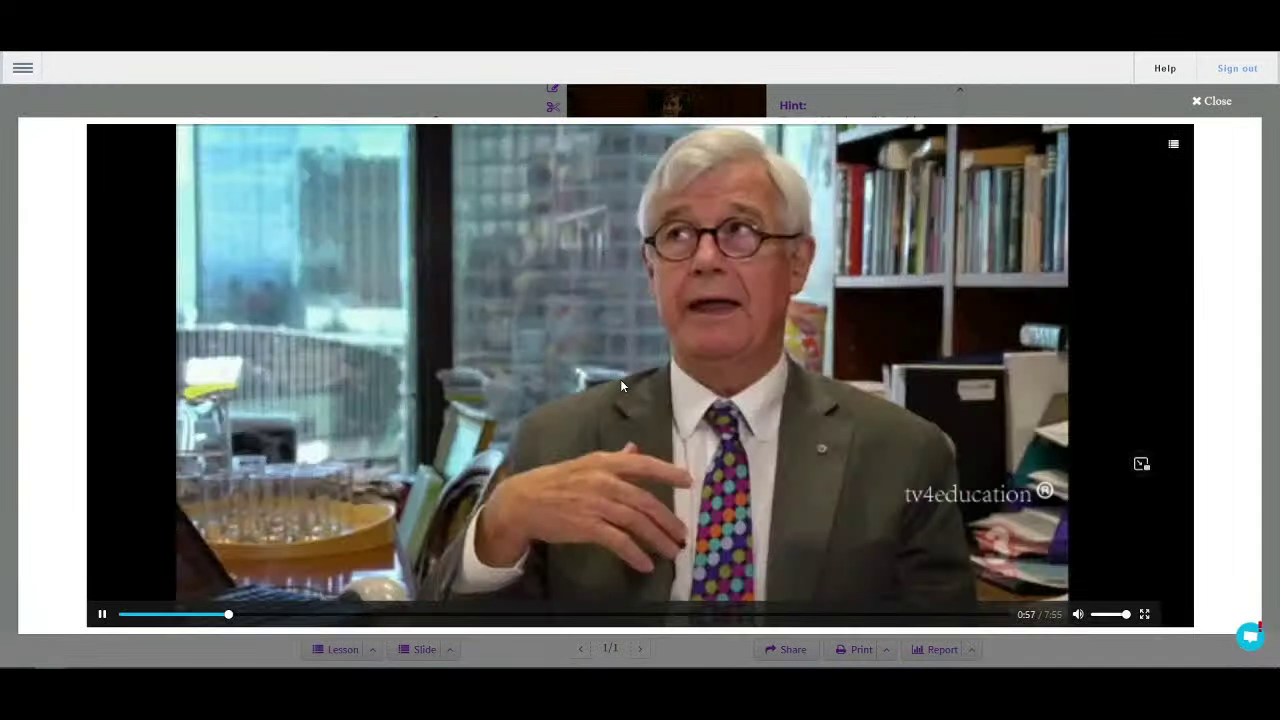
left_click(102, 613)
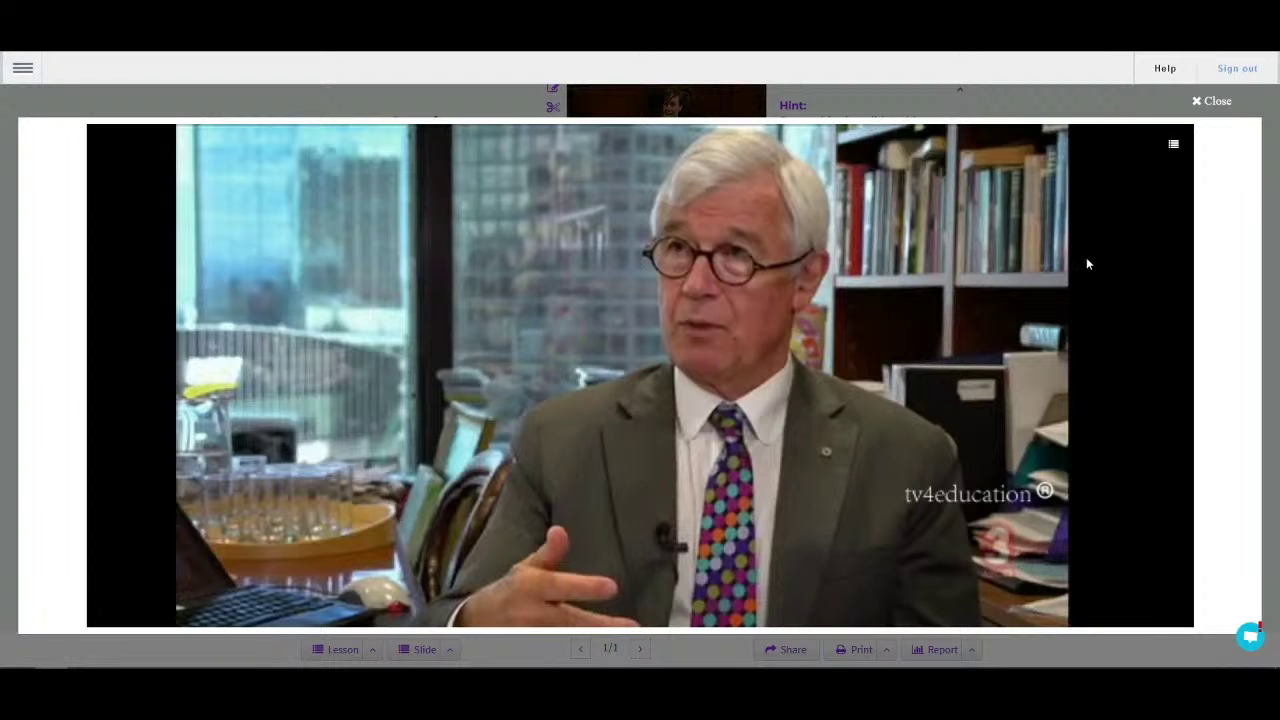
left_click(1208, 101)
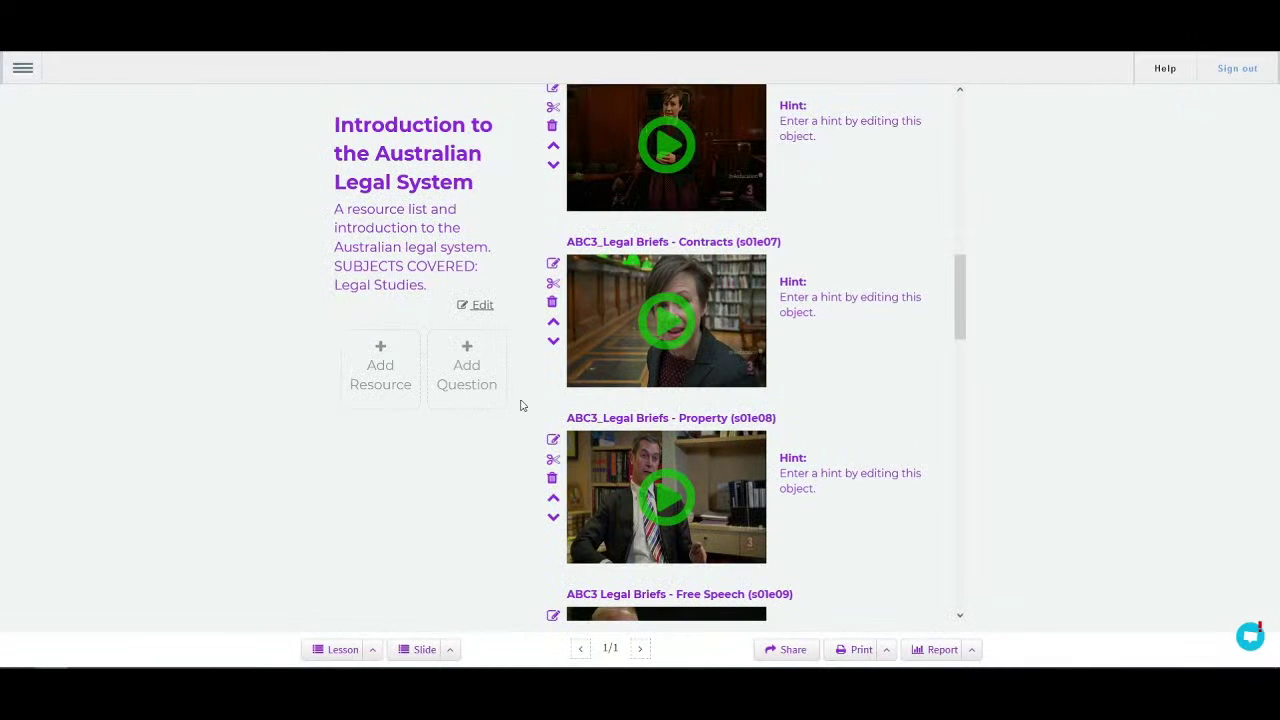
scroll(837, 407, "down", 15)
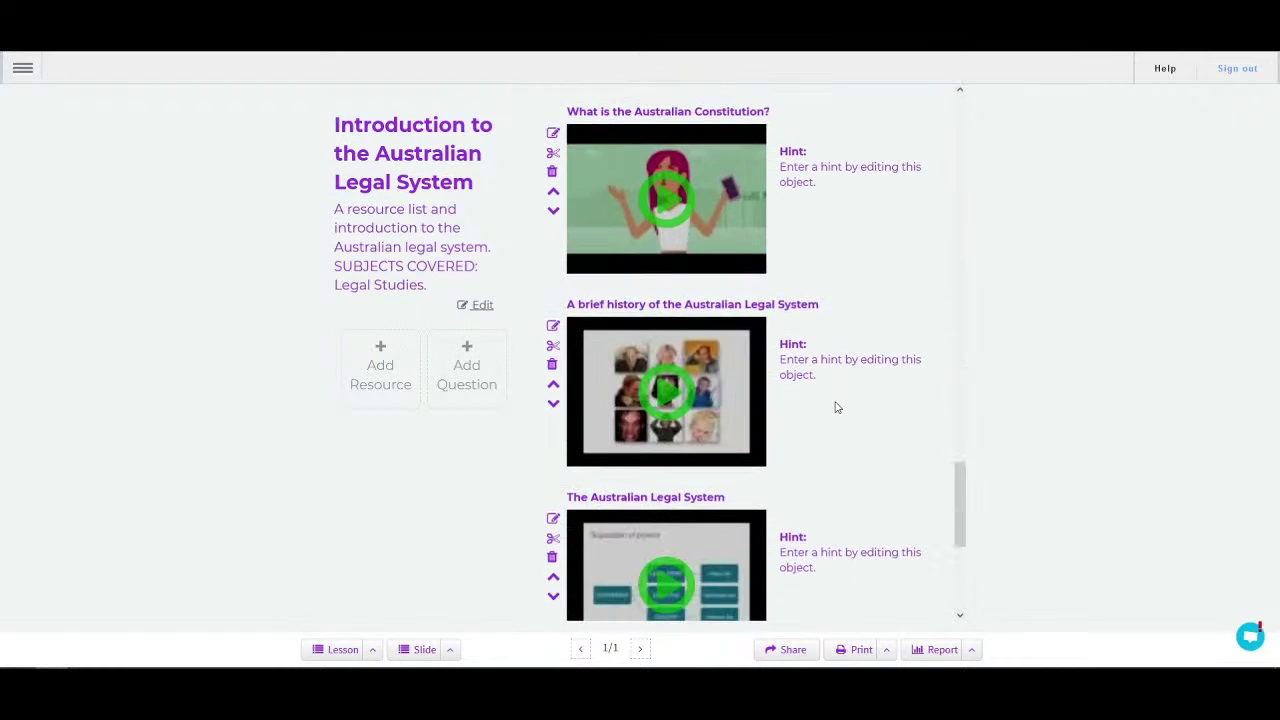
scroll(837, 407, "down", 5)
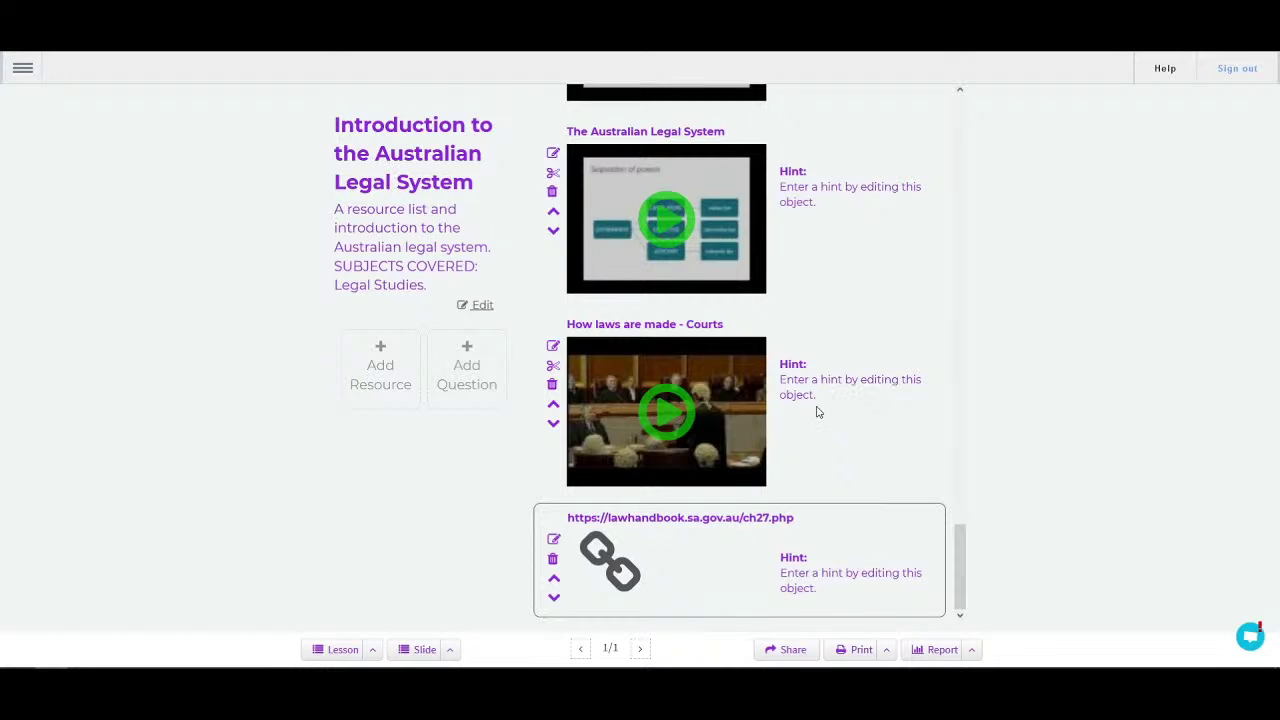
scroll(817, 412, "up", 3)
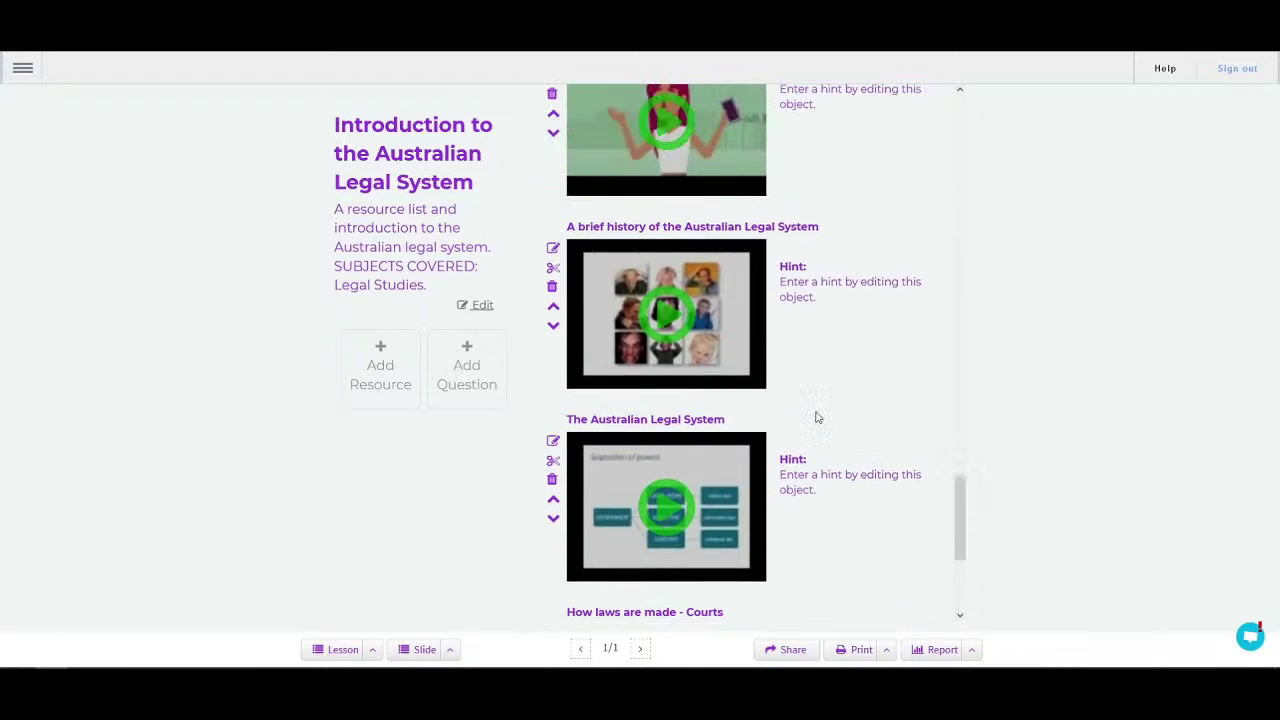
scroll(817, 417, "up", 7)
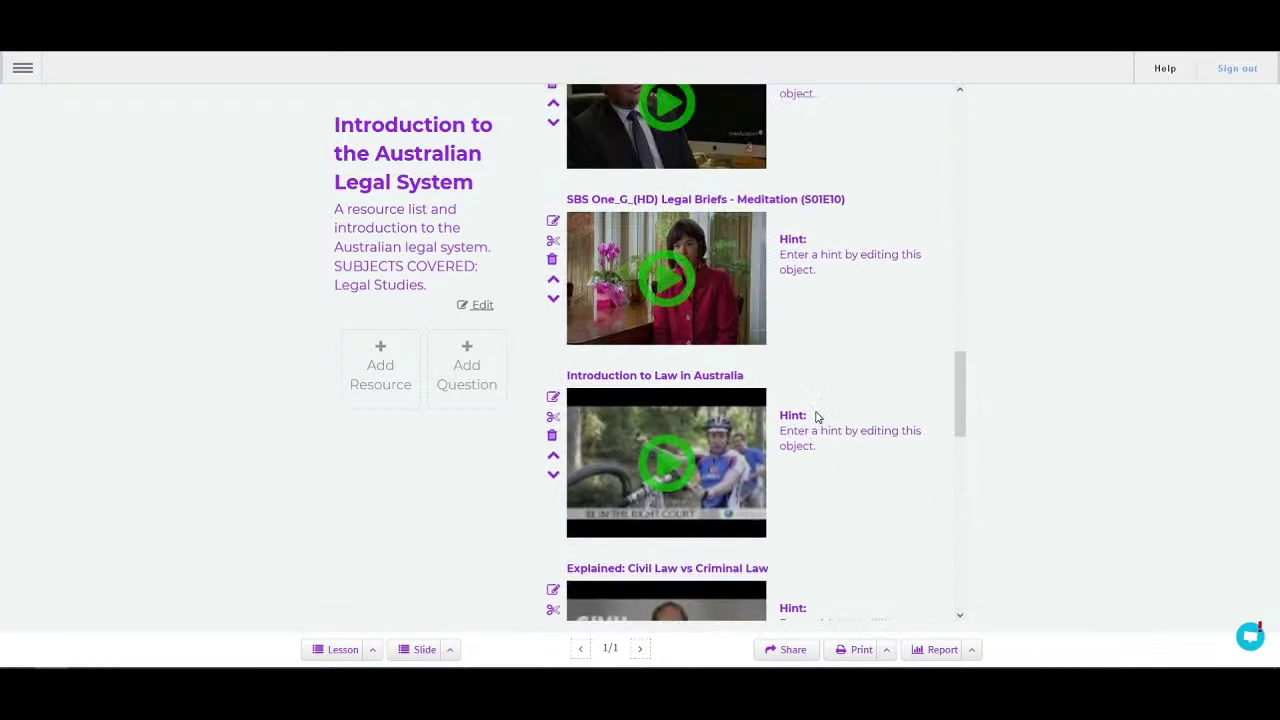
scroll(694, 442, "up", 2)
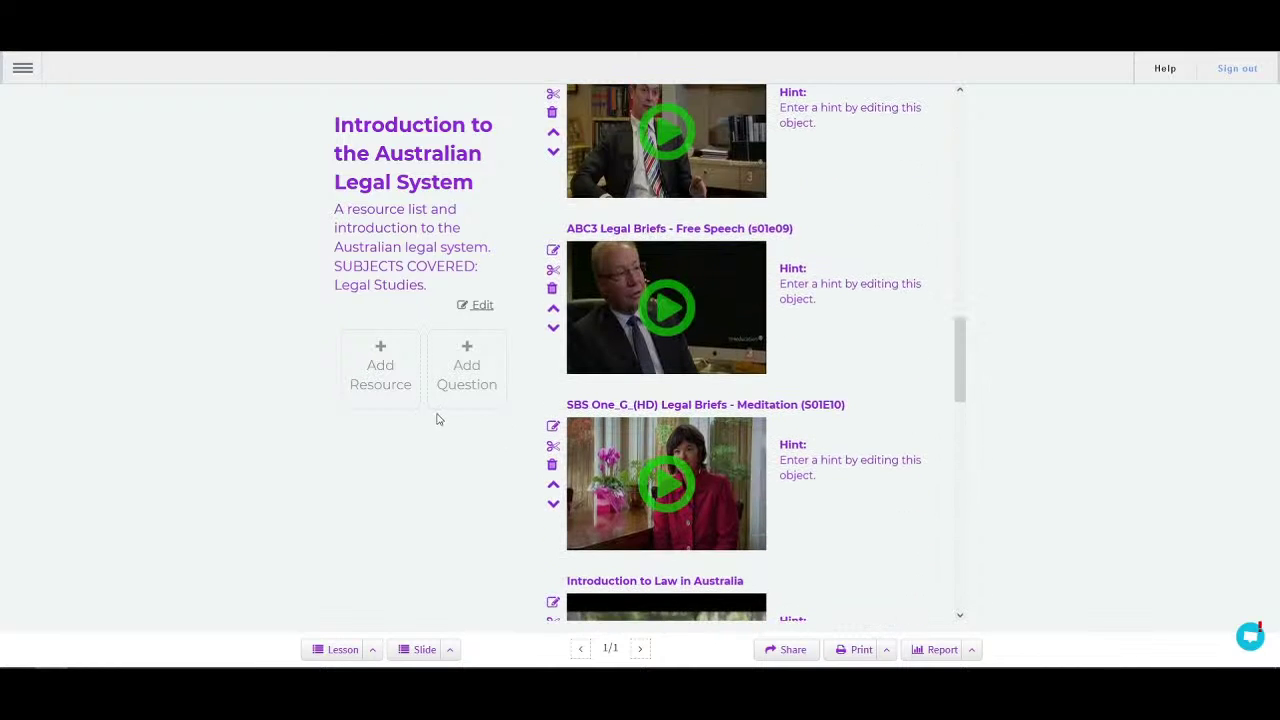
Step: Start a new multi-choice question for the lesson and mark Question Option 3 as the correct answer
left_click(459, 360)
left_click(489, 142)
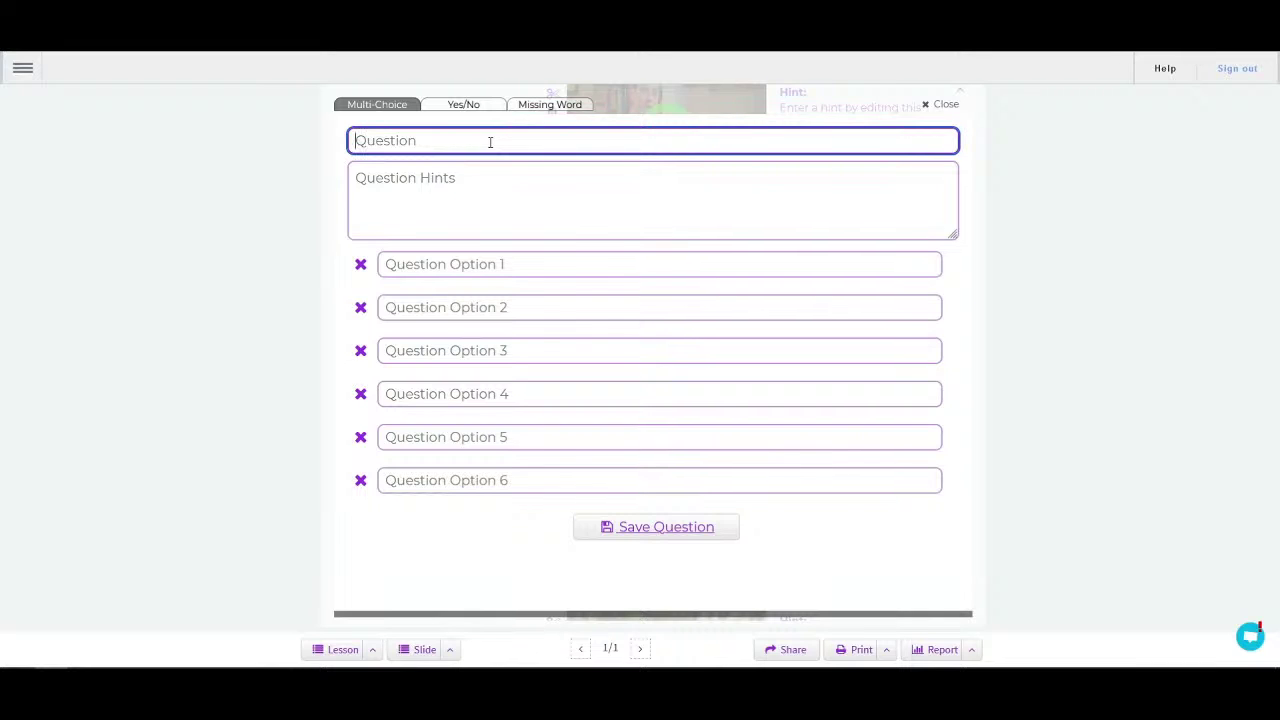
left_click(398, 193)
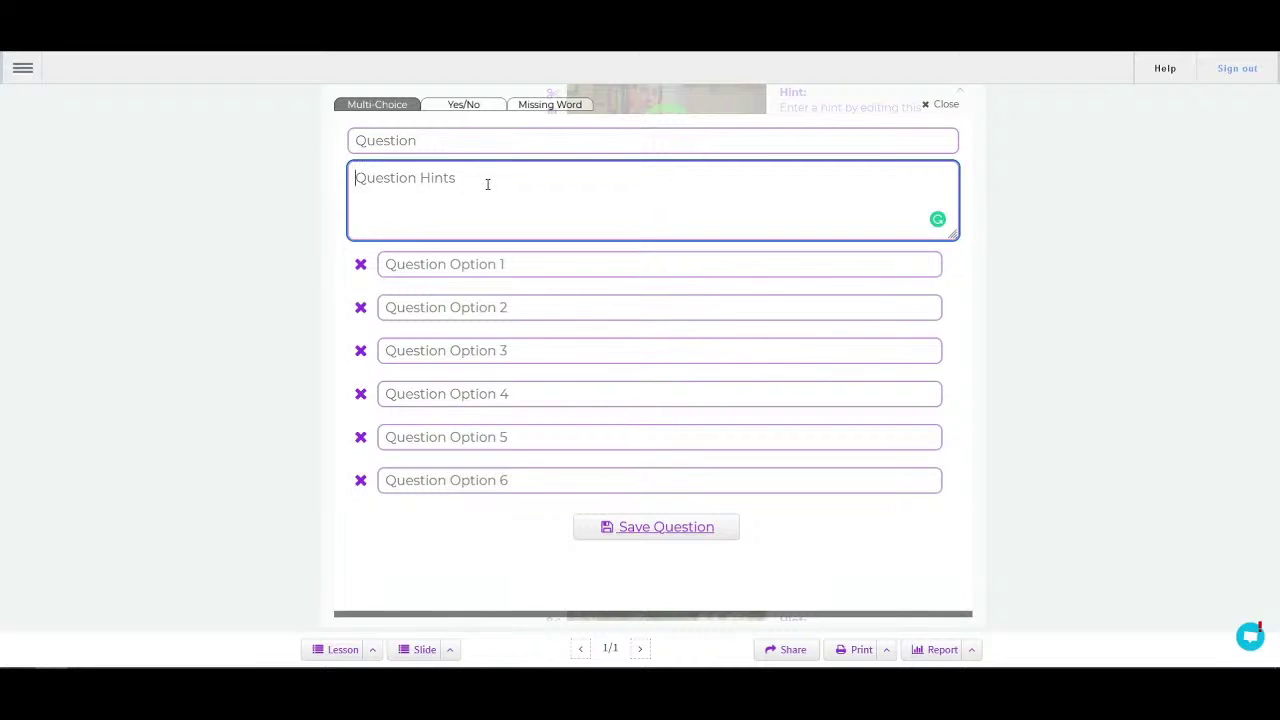
left_click(445, 264)
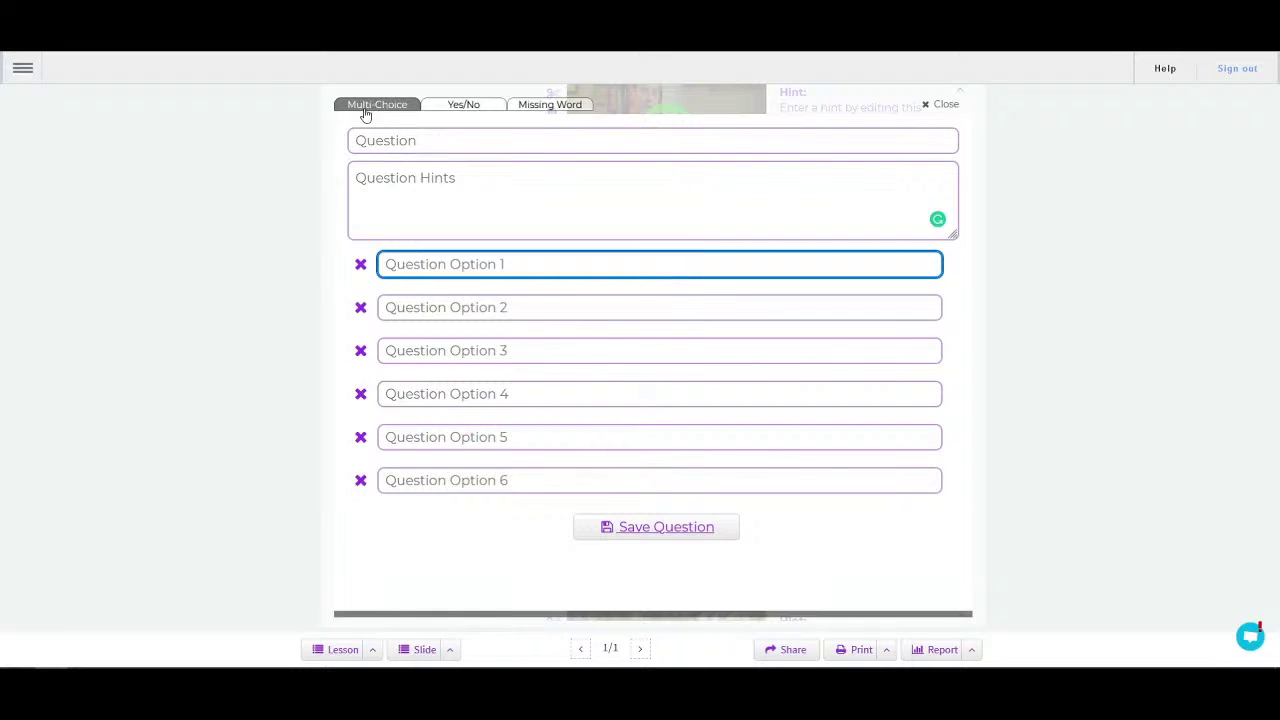
left_click(361, 352)
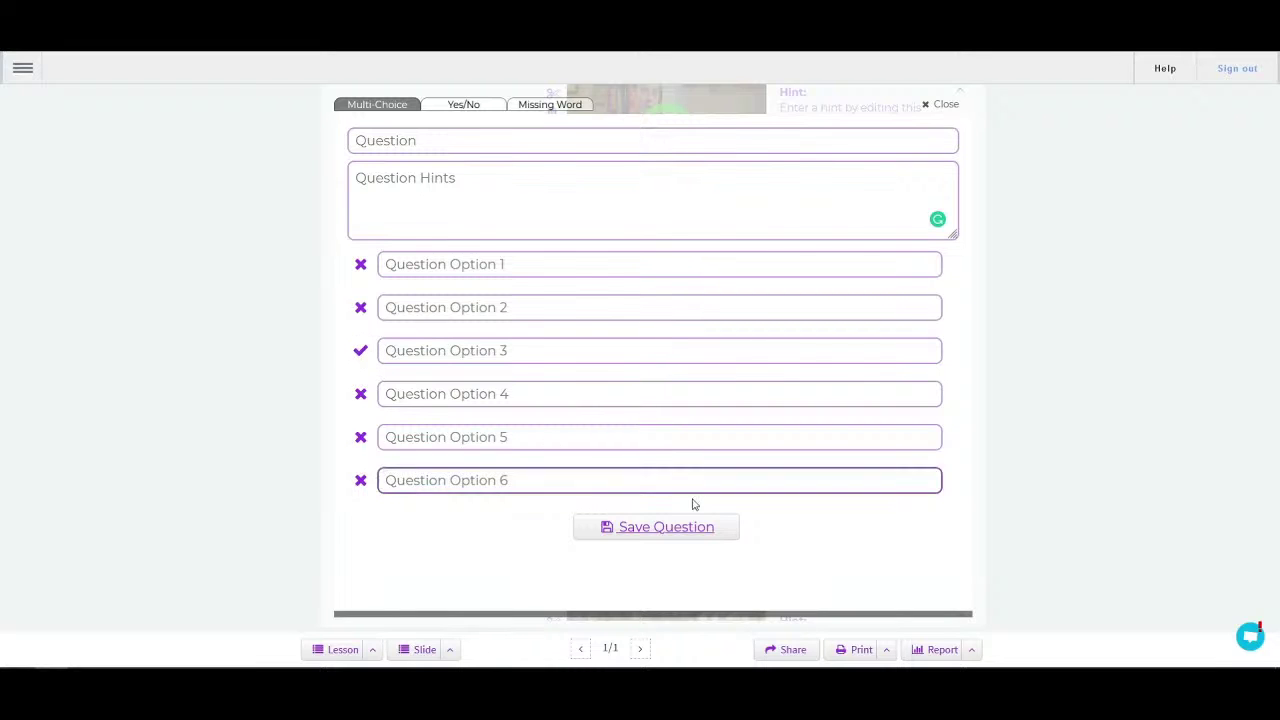
Step: Switch the new question to the Yes/No type and examine its question and hint fields
left_click(447, 106)
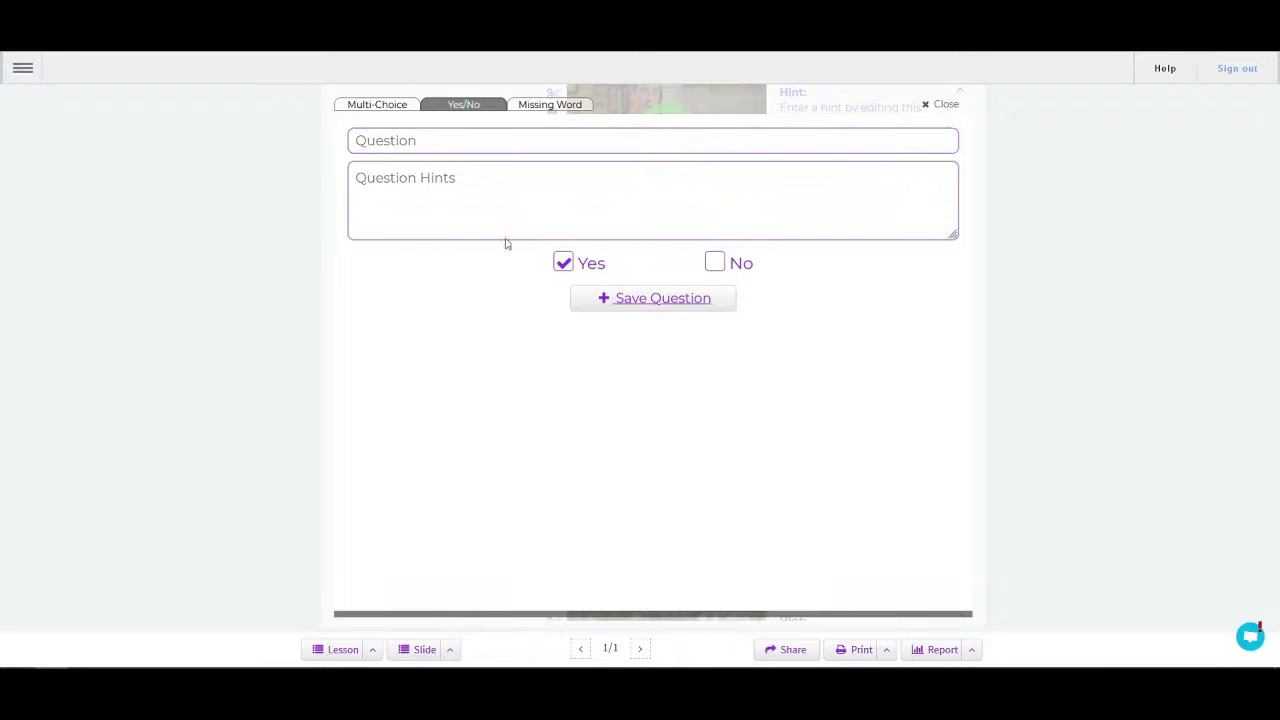
left_click(429, 141)
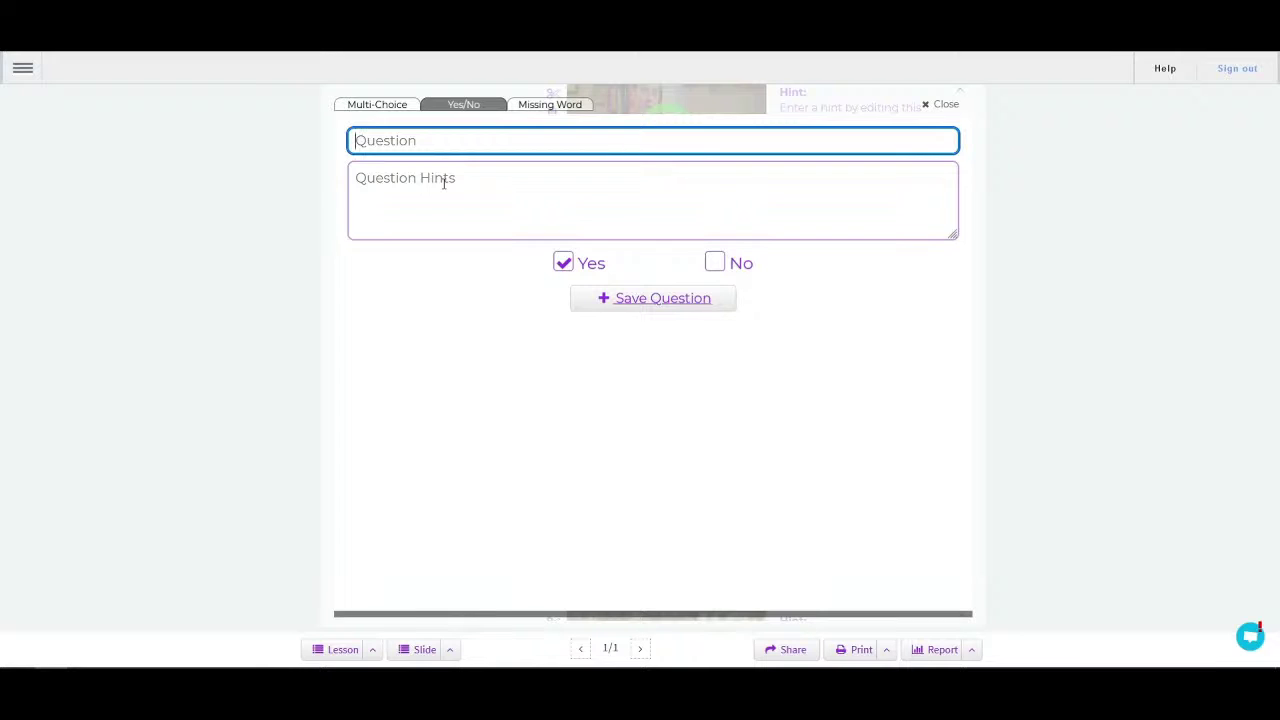
left_click(444, 182)
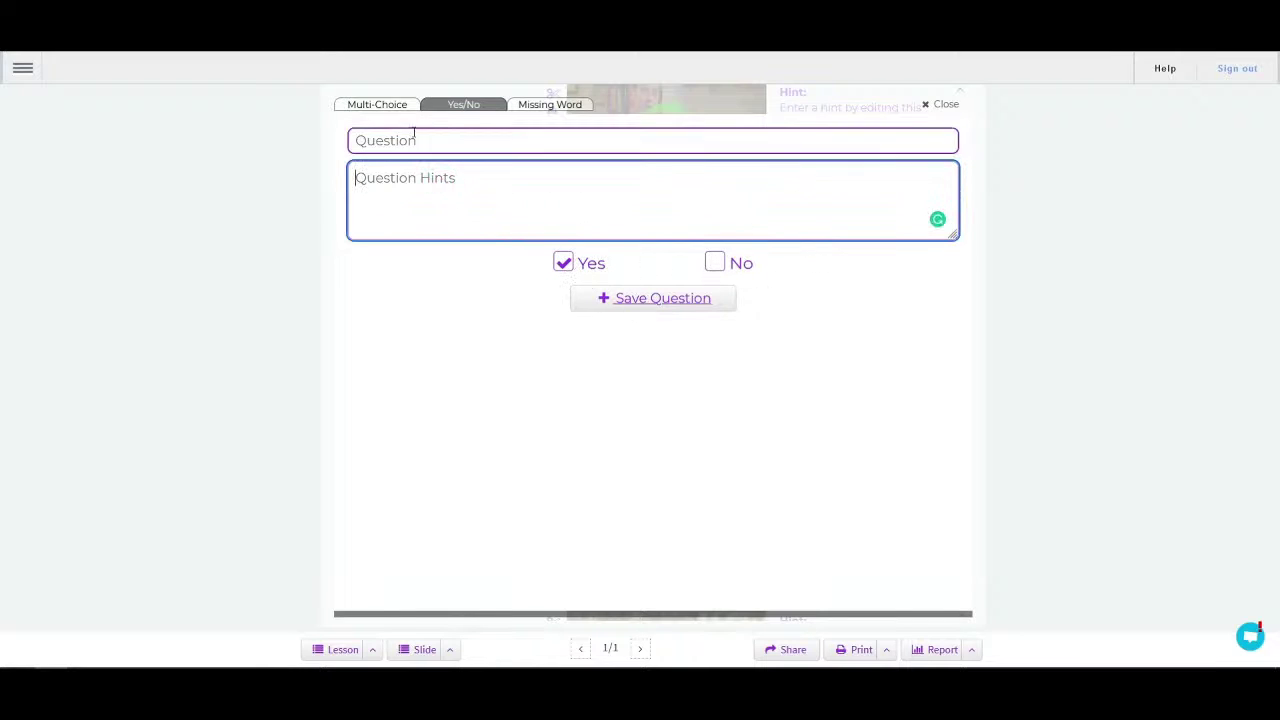
Step: Switch to a Missing Word question, insert a missing-word blank in its text, and close the question editor without saving
left_click(539, 106)
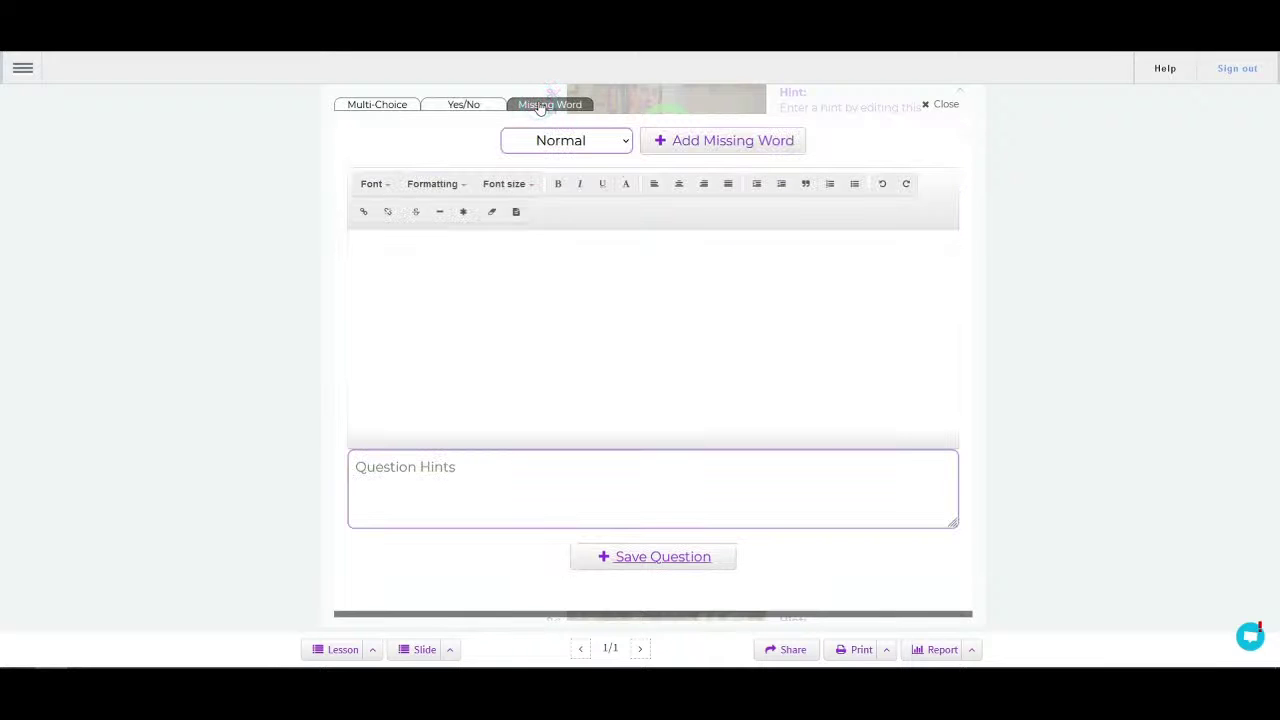
left_click(518, 304)
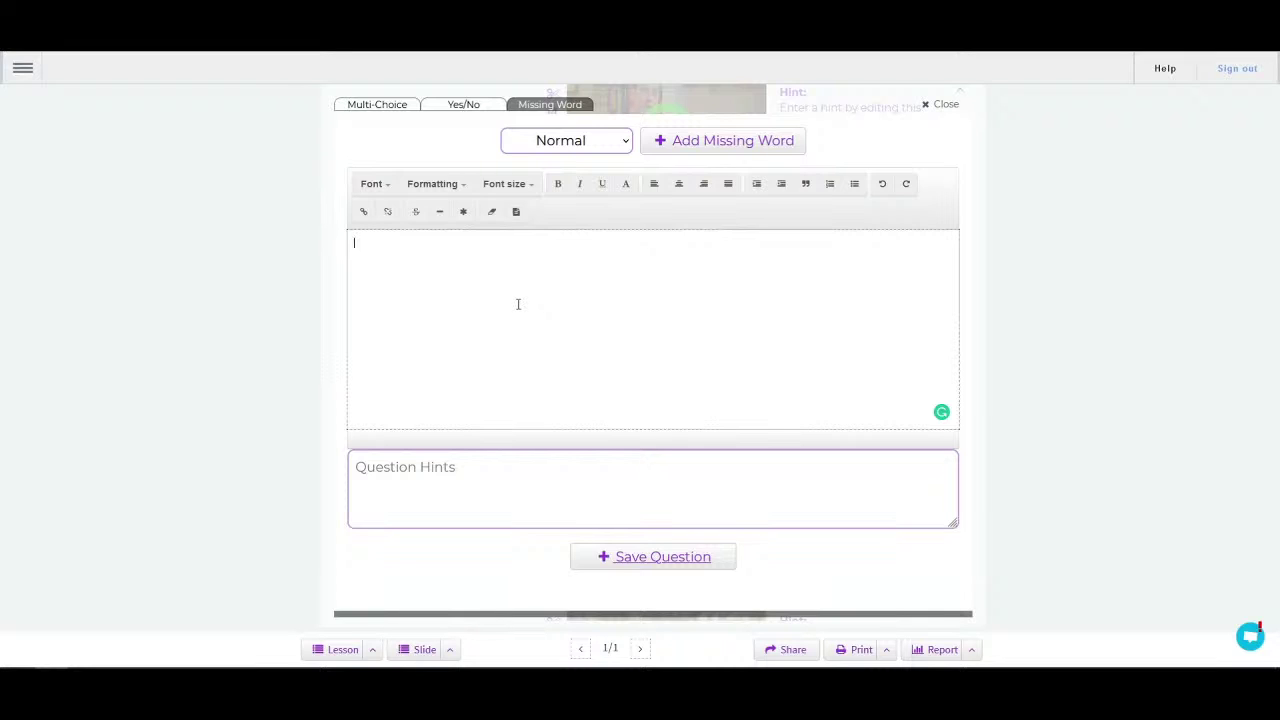
left_click(495, 468)
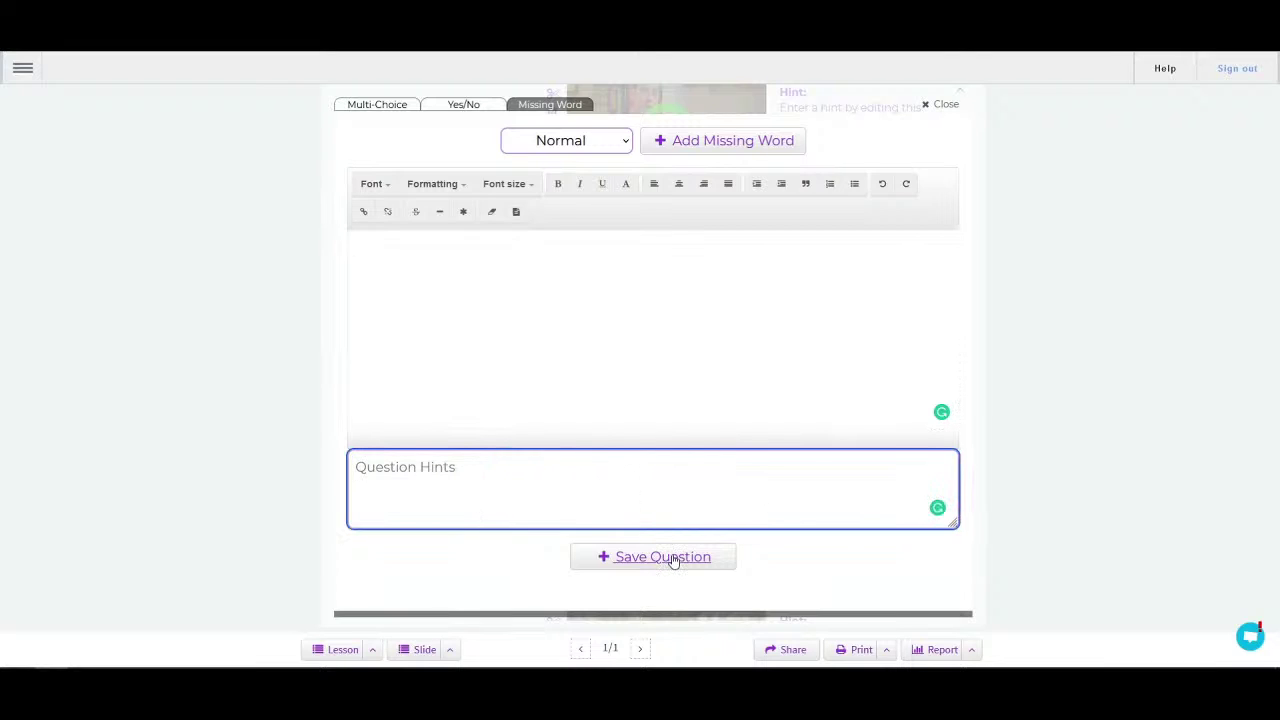
left_click(405, 252)
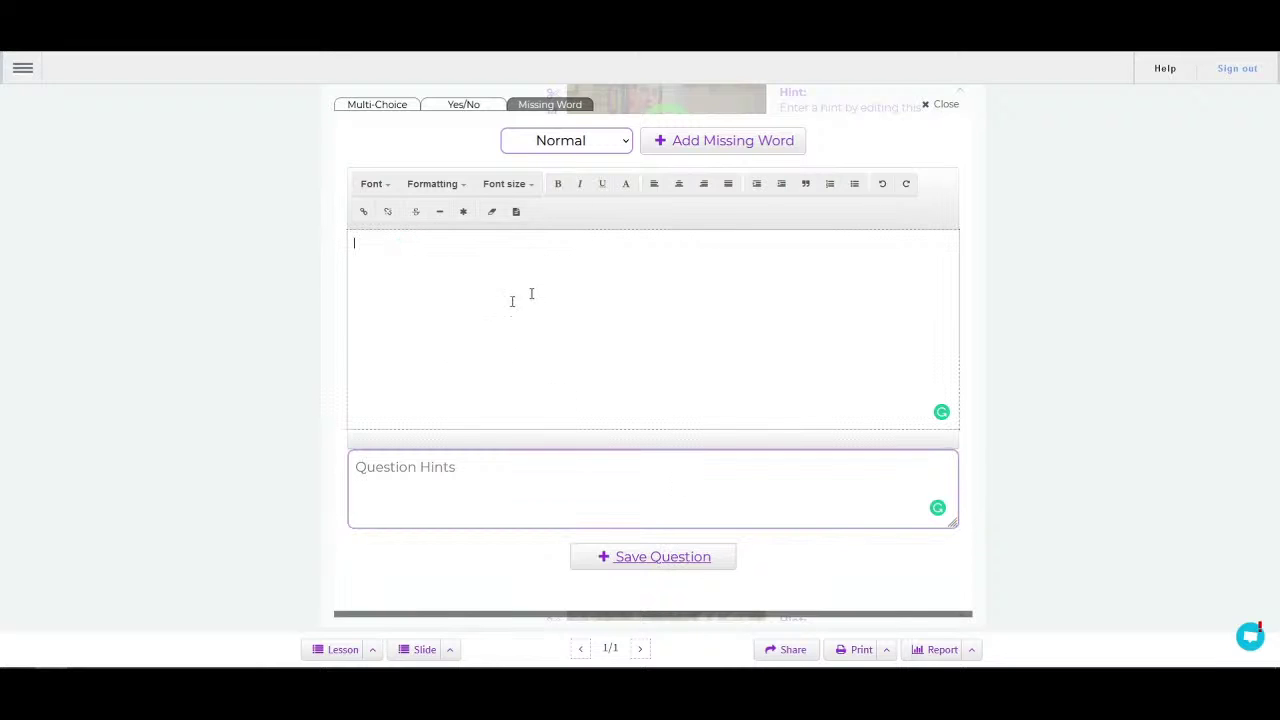
left_click(712, 140)
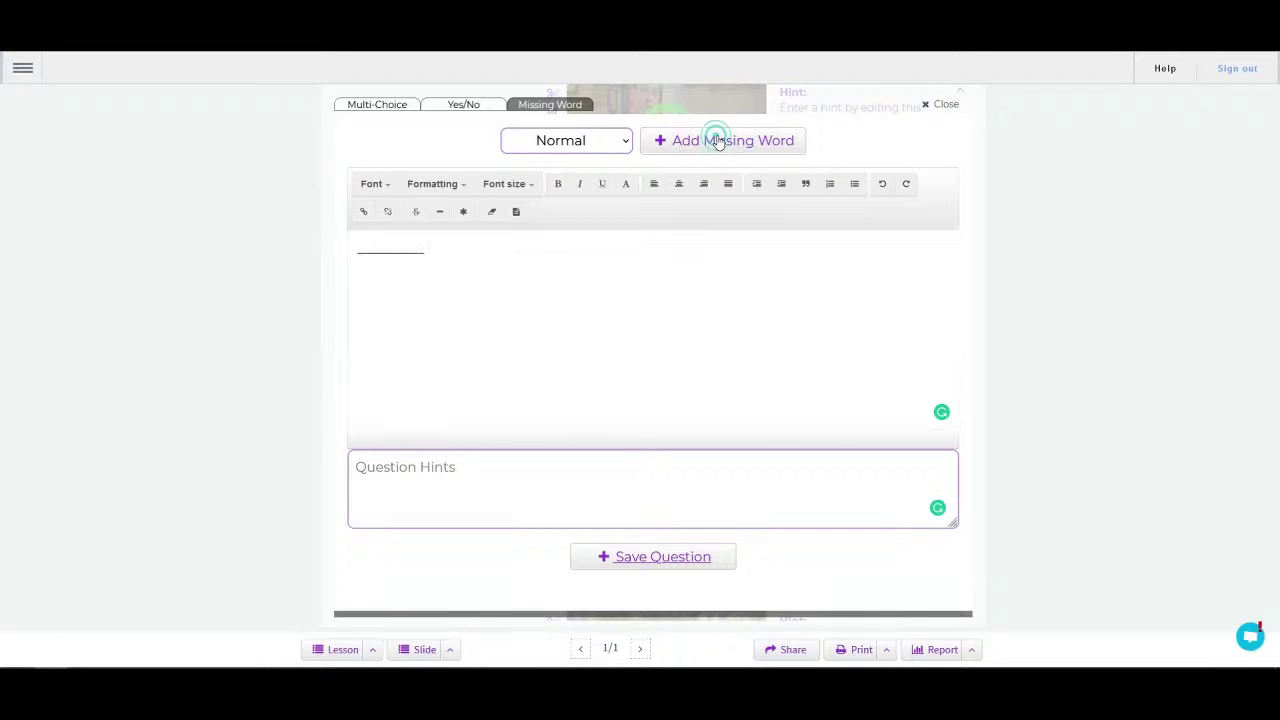
left_click(380, 249)
left_click(943, 103)
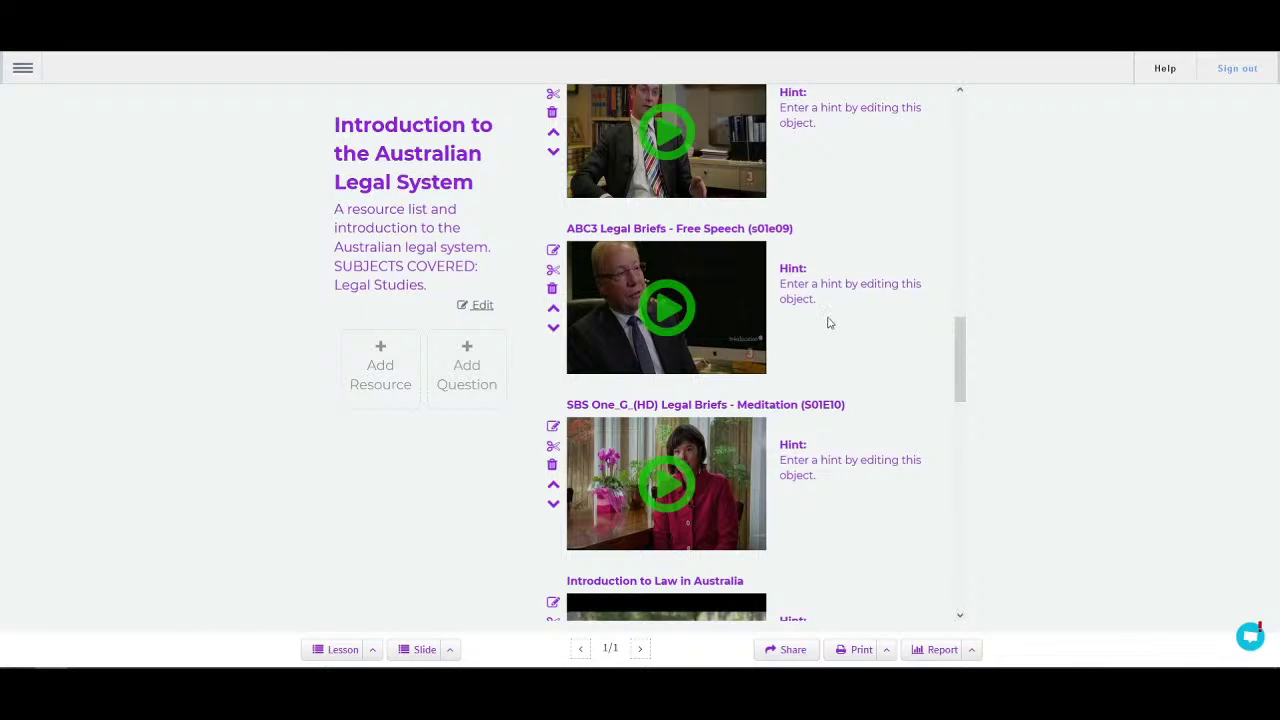
Step: Examine the add-resource options for TV4Education search, Uploaded Files, URLs and Text, then close the dialog without adding anything
left_click(389, 372)
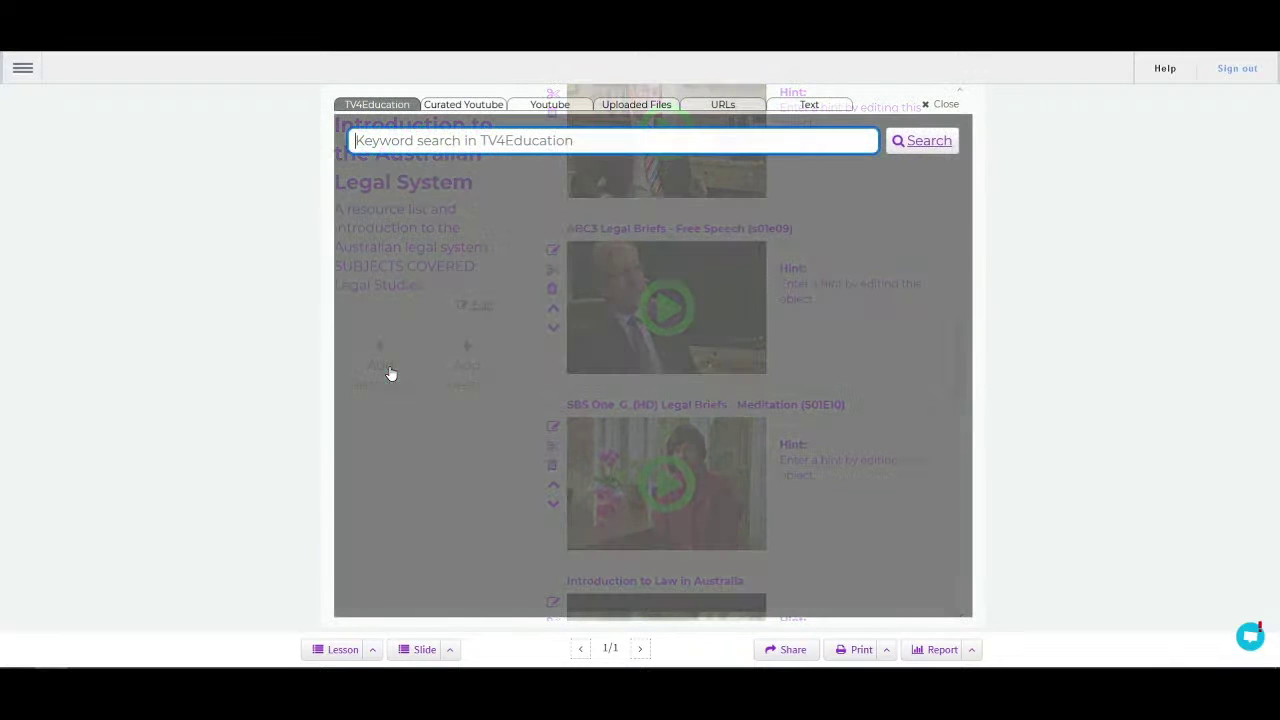
left_click(440, 140)
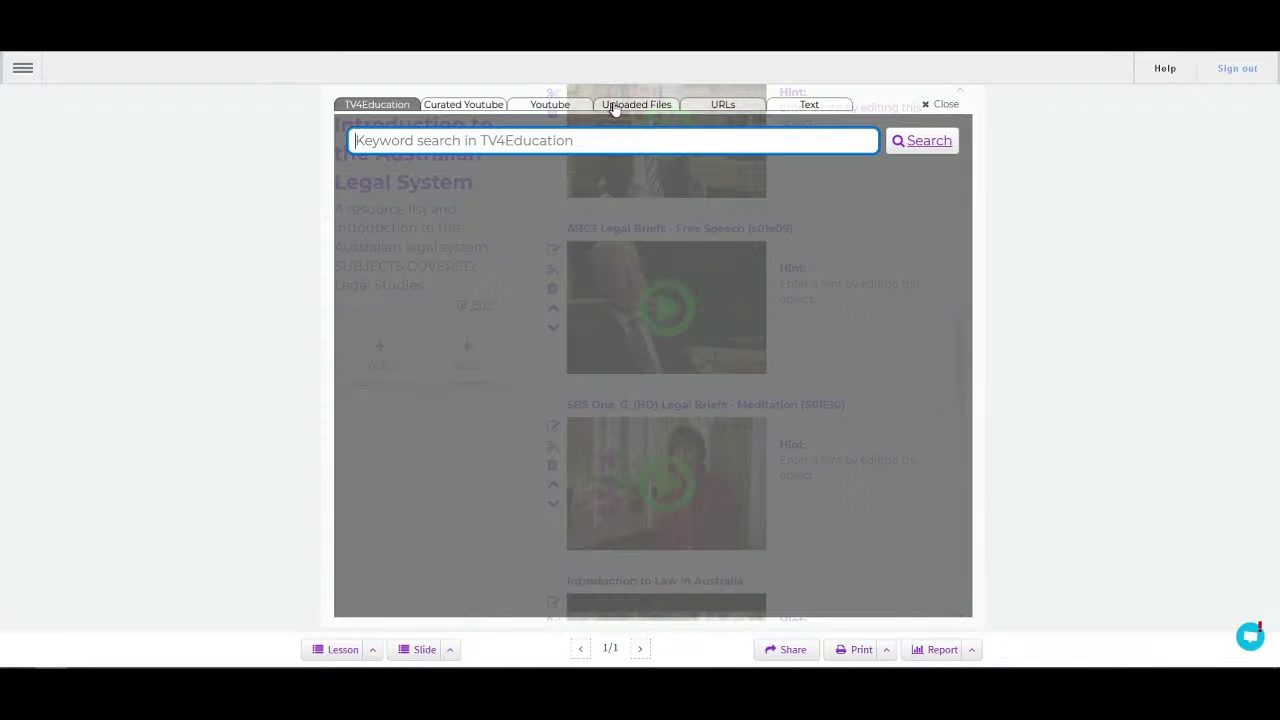
left_click(666, 106)
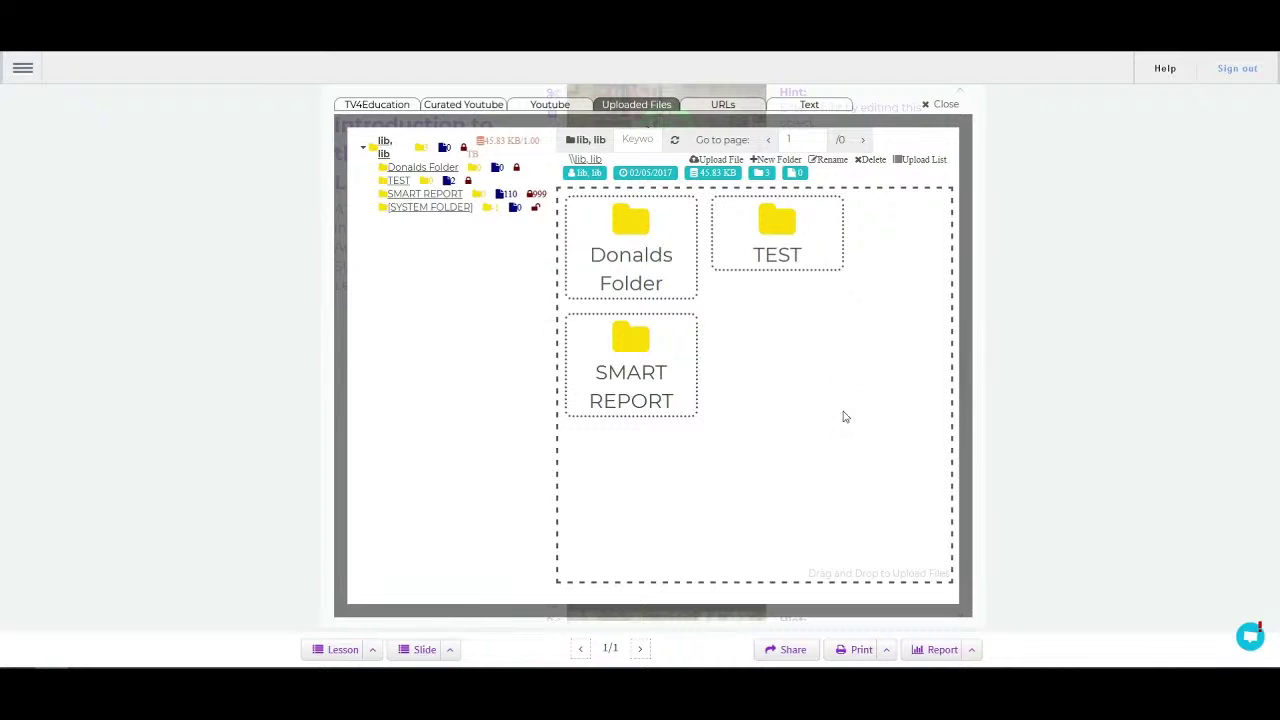
left_click(726, 110)
left_click(451, 140)
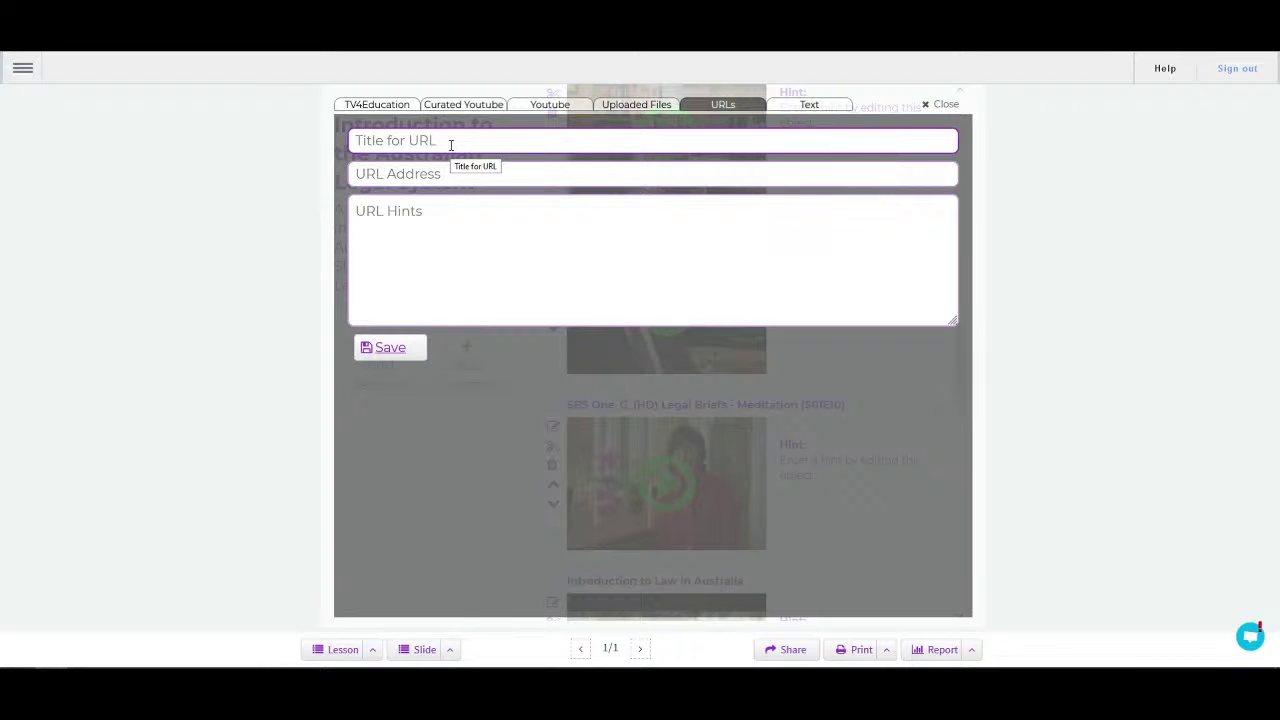
left_click(811, 109)
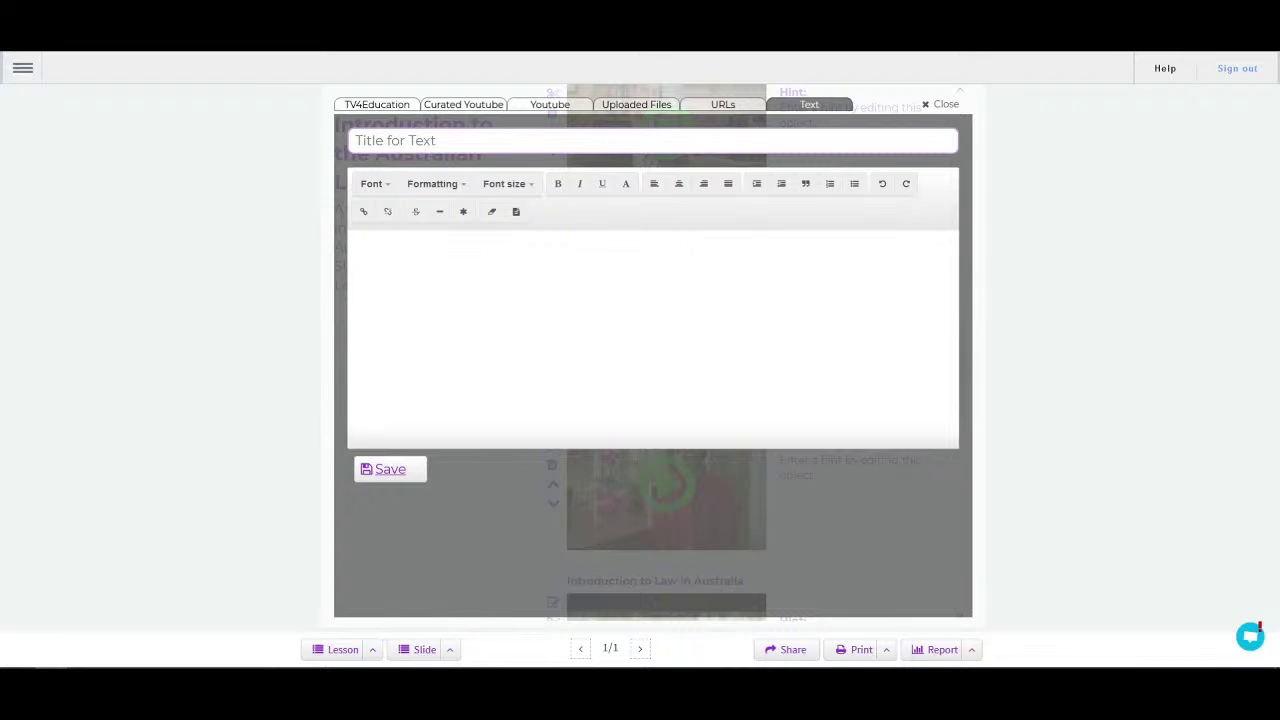
left_click(938, 104)
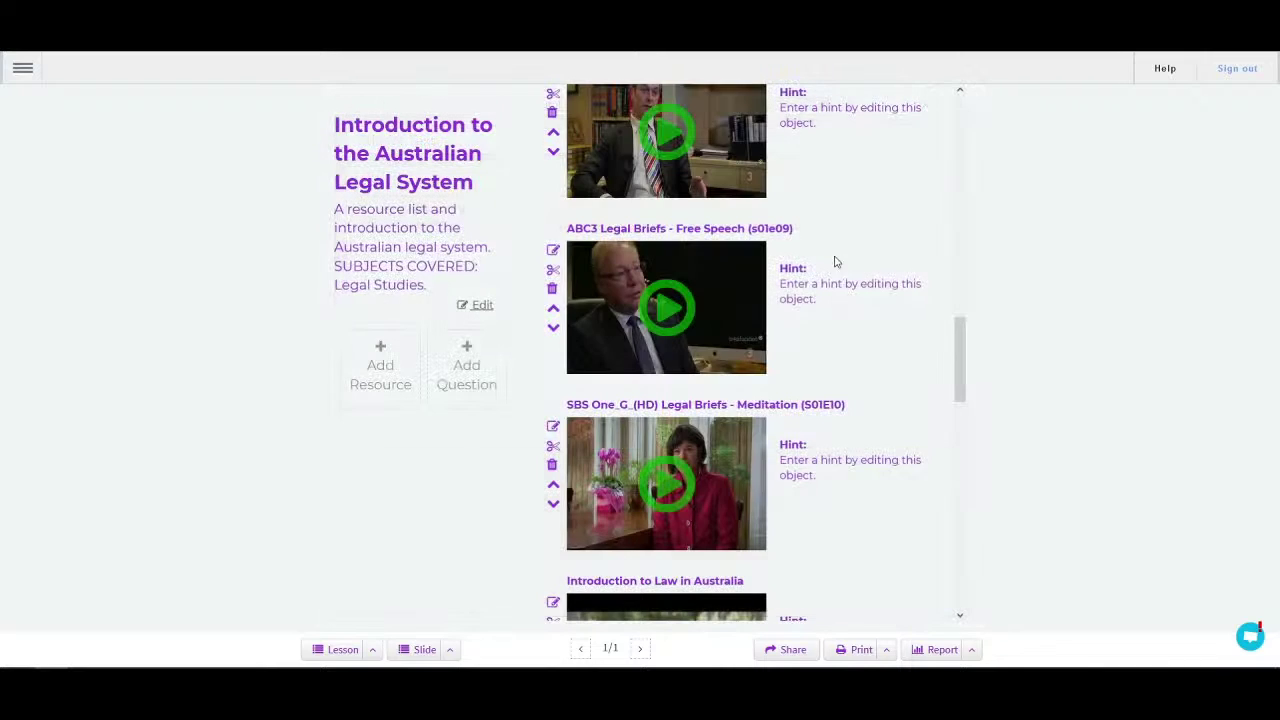
scroll(845, 367, "down", 10)
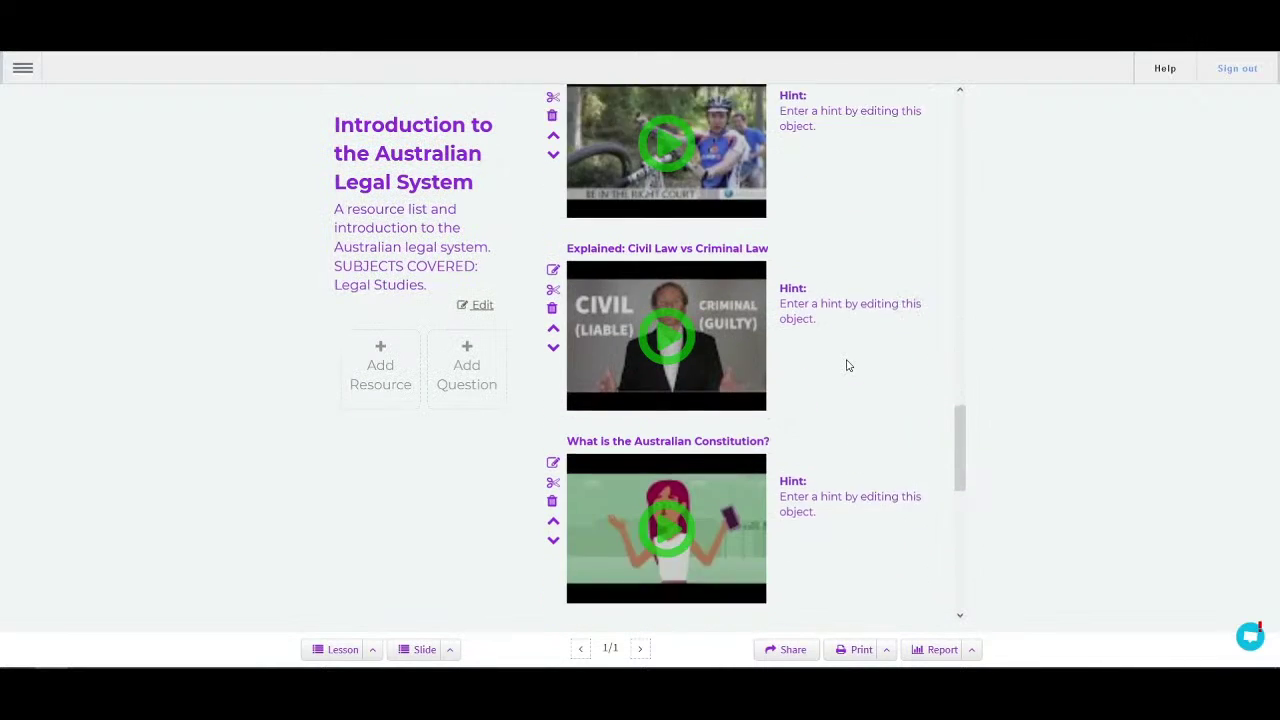
scroll(845, 365, "down", 3)
scroll(847, 380, "up", 15)
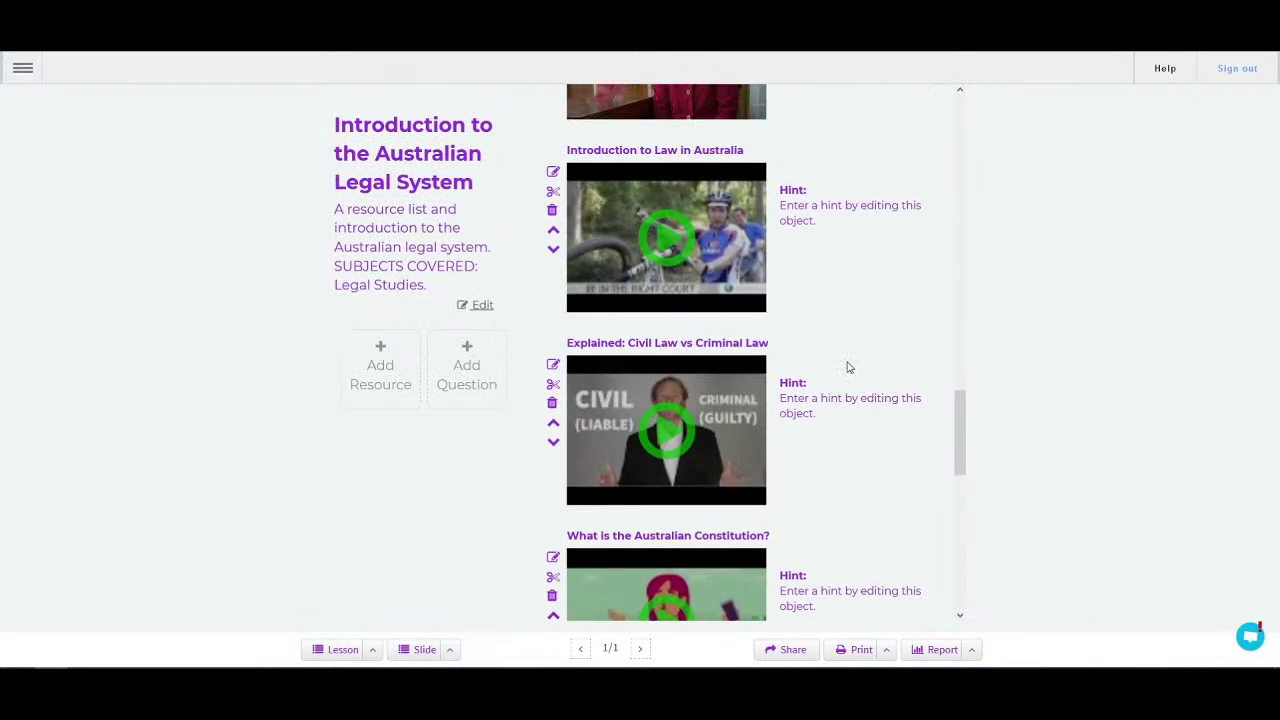
scroll(847, 387, "up", 5)
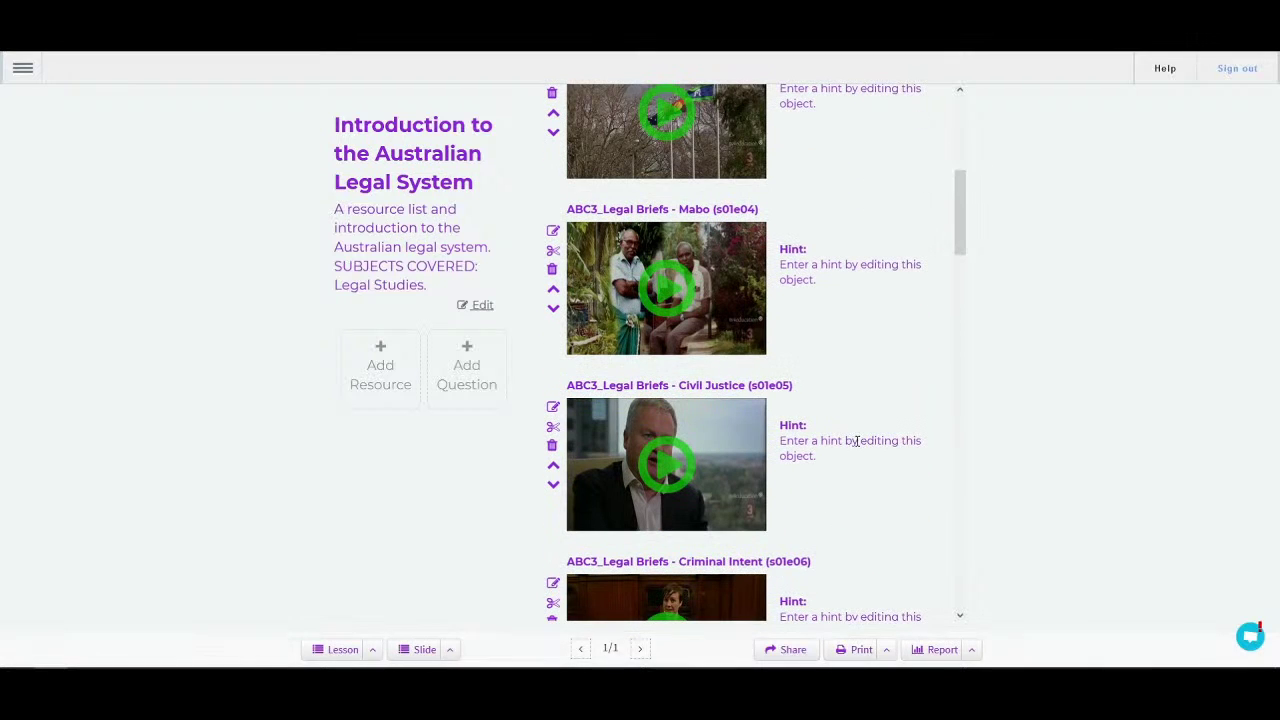
scroll(854, 446, "up", 5)
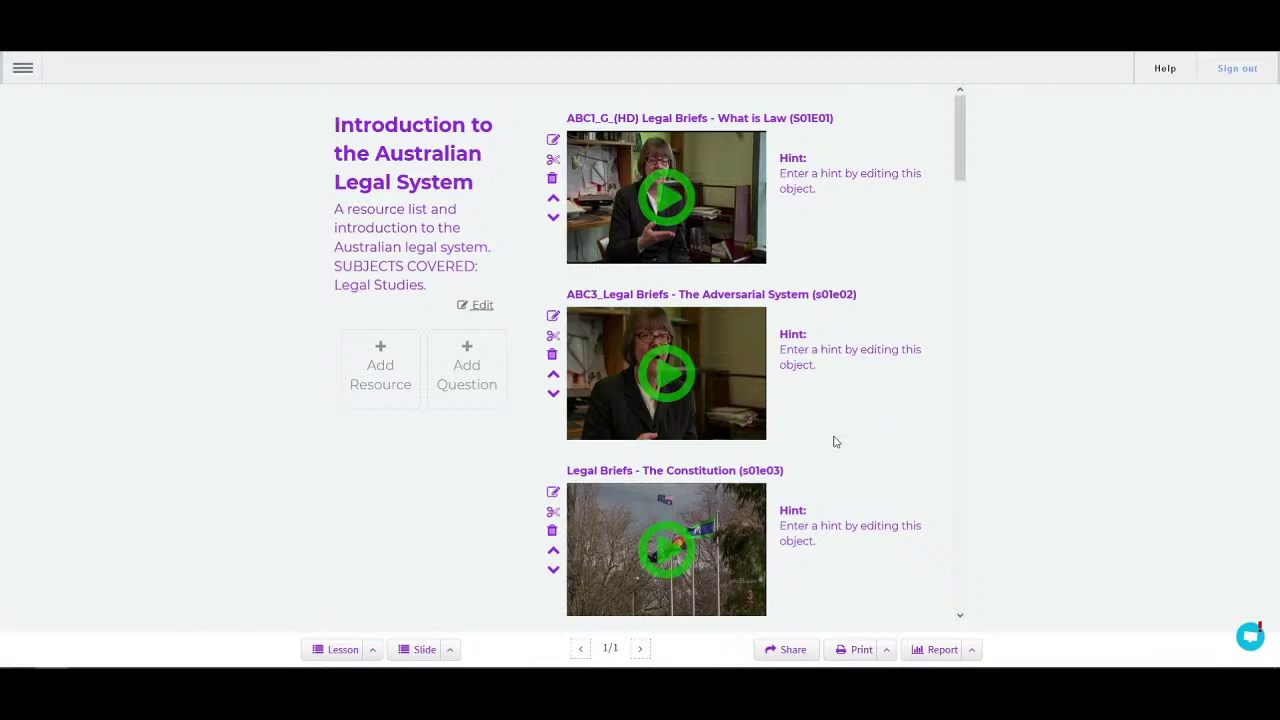
Step: Open the lesson's sharing settings and examine the class group and answer acceptance options without changing them
left_click(793, 655)
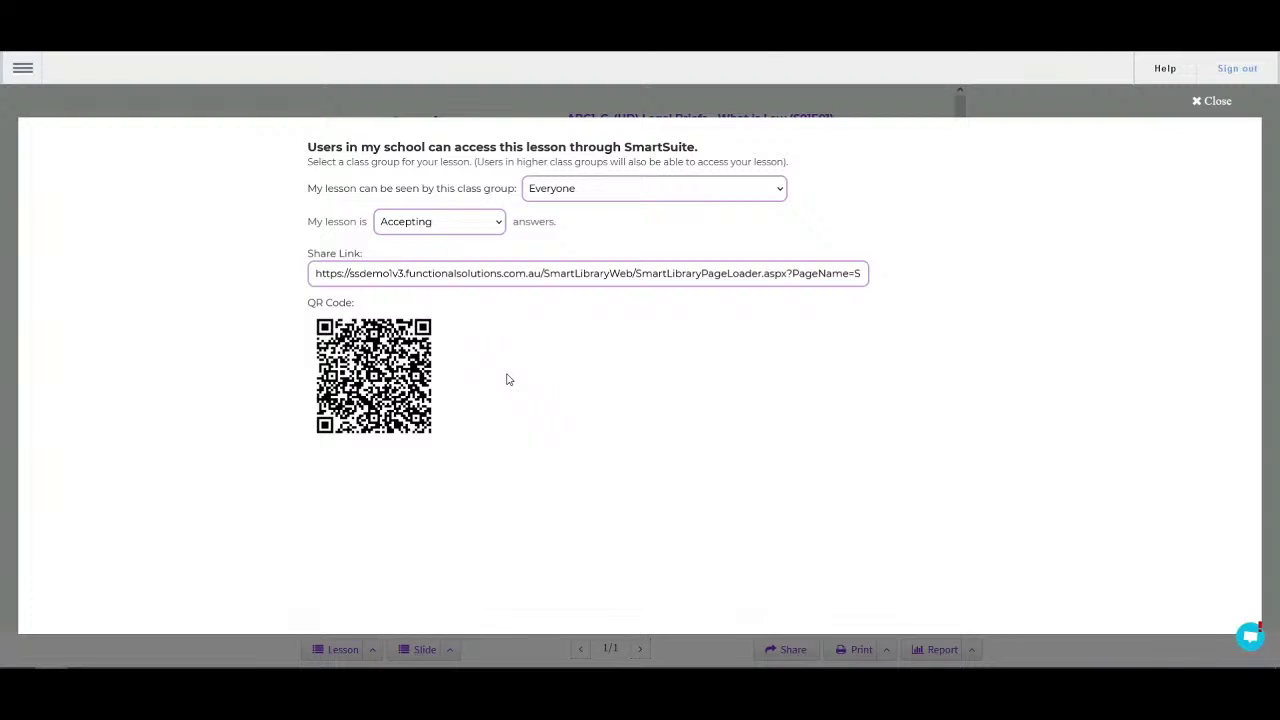
left_click(585, 200)
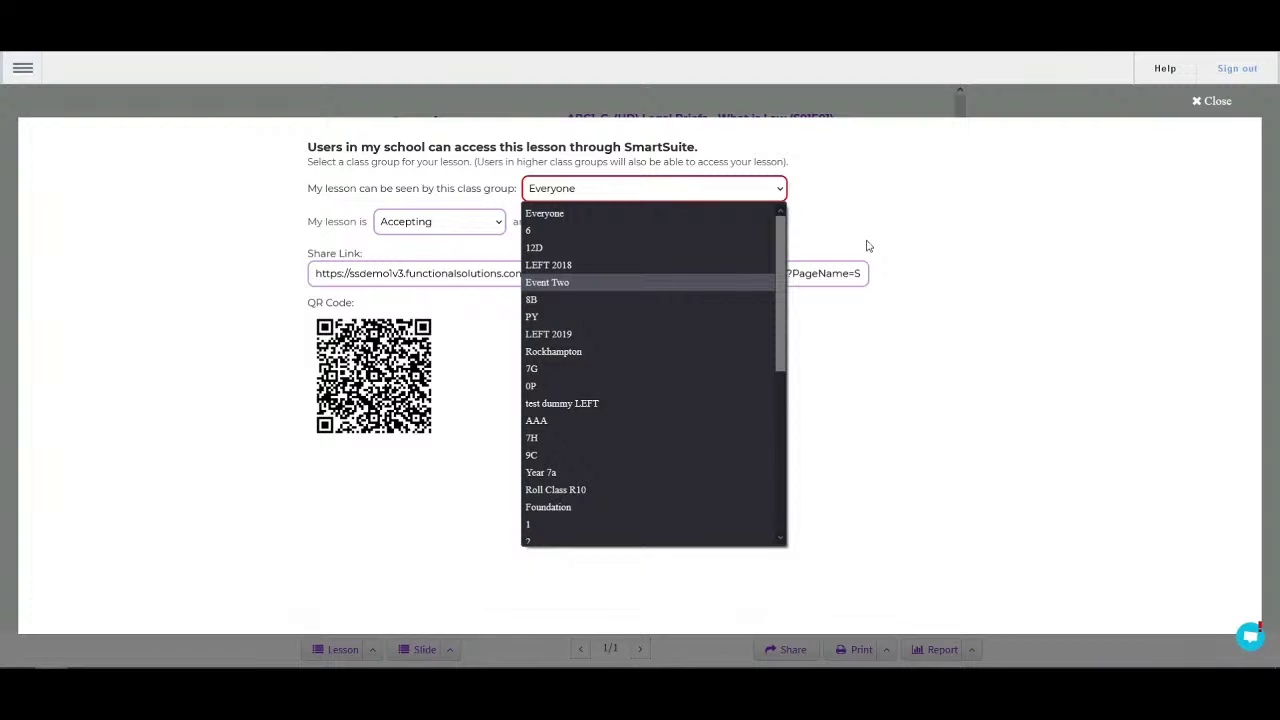
left_click(980, 245)
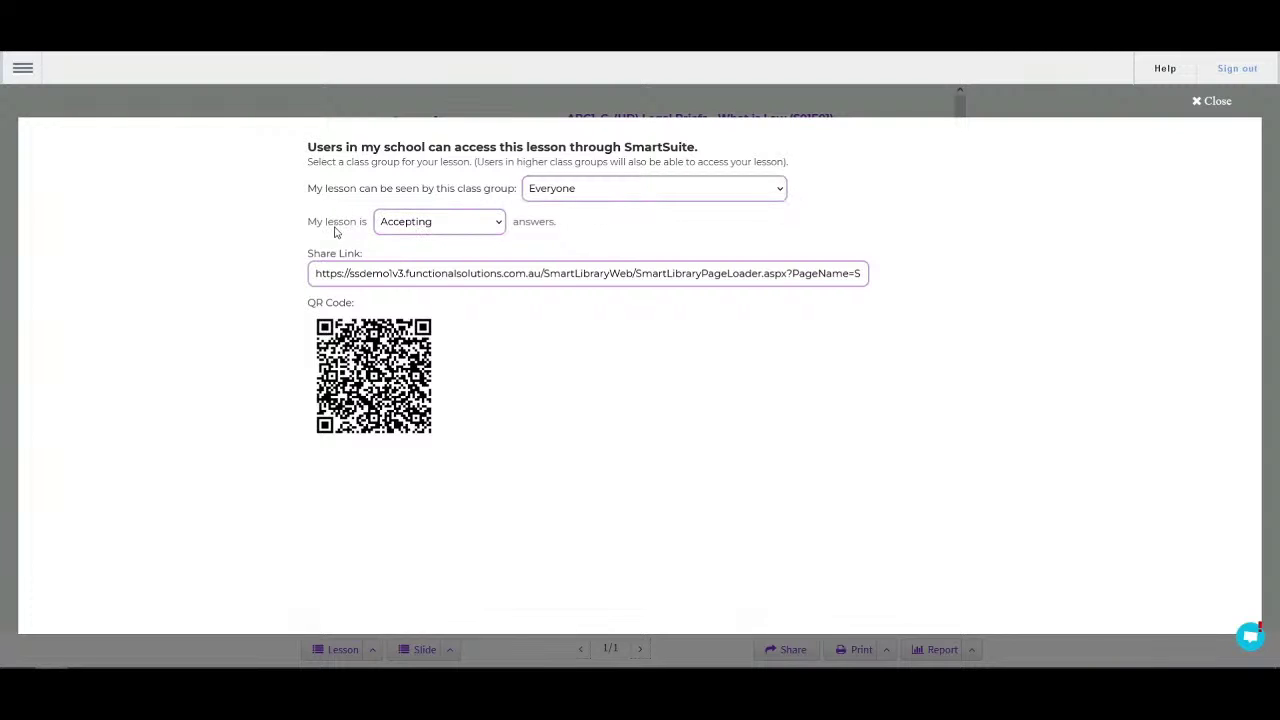
left_click(455, 226)
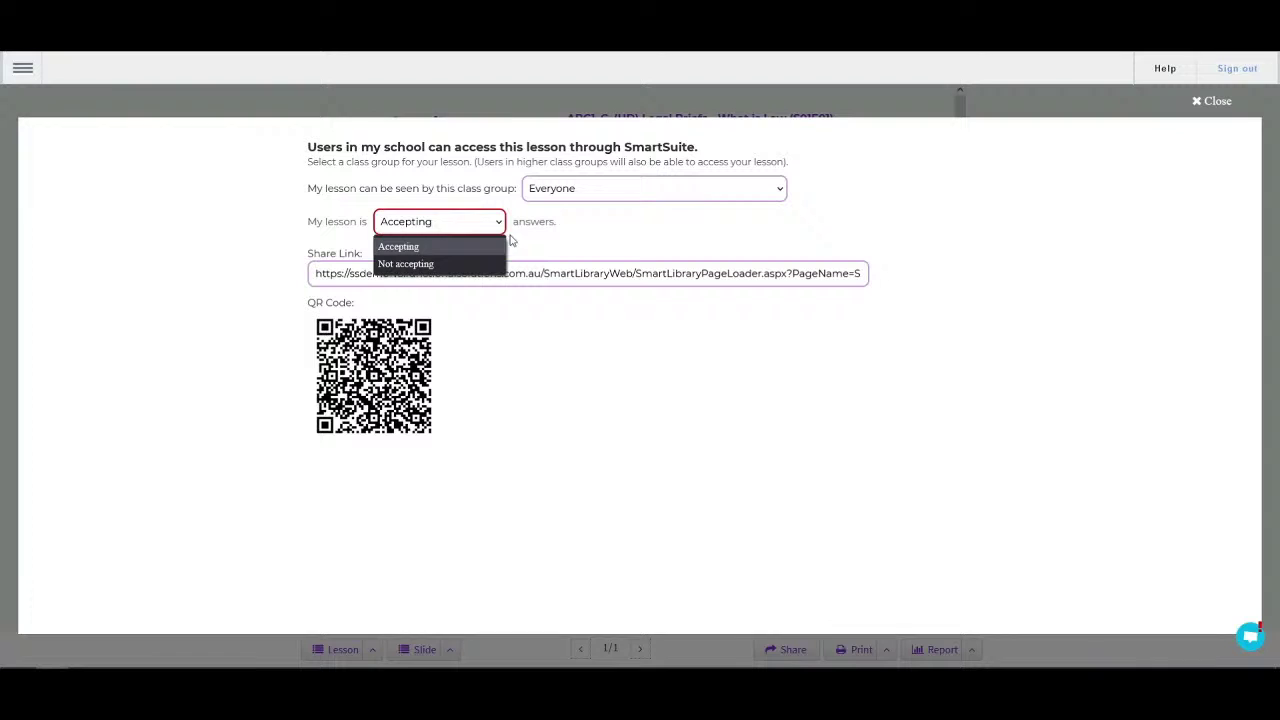
left_click(645, 248)
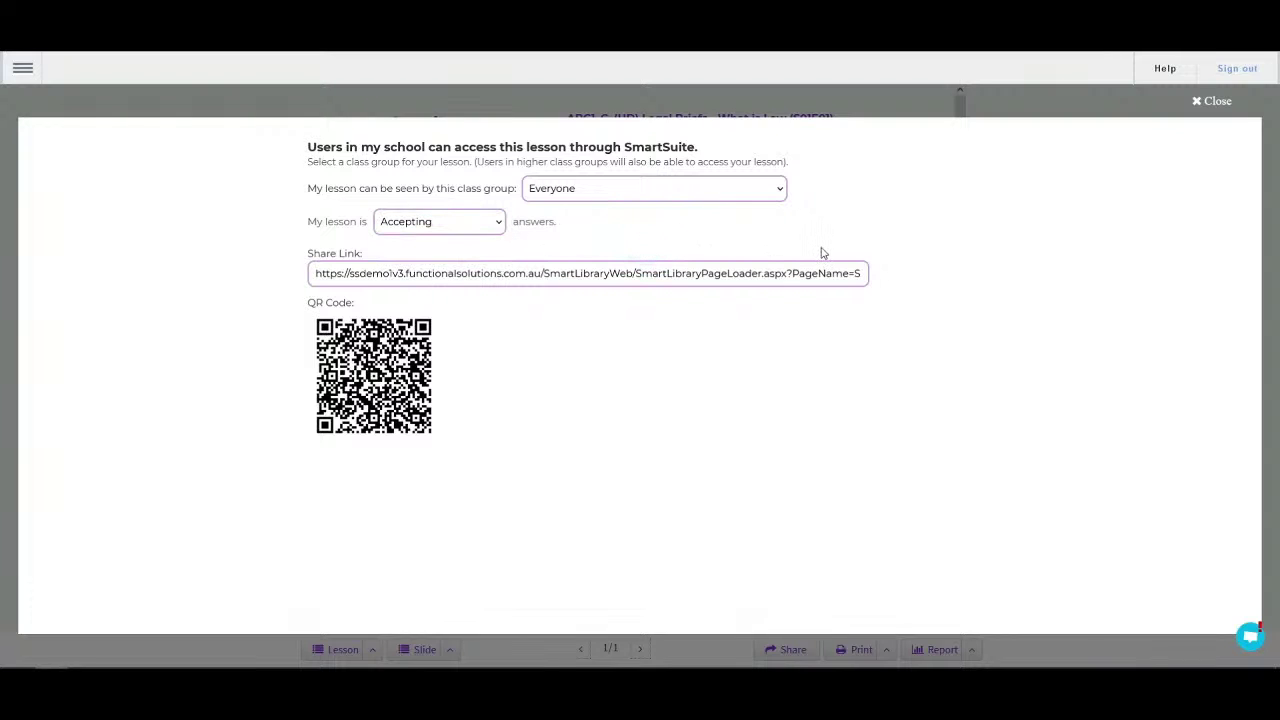
Step: Copy the lesson's share link to the clipboard and close the sharing settings
left_click(345, 274)
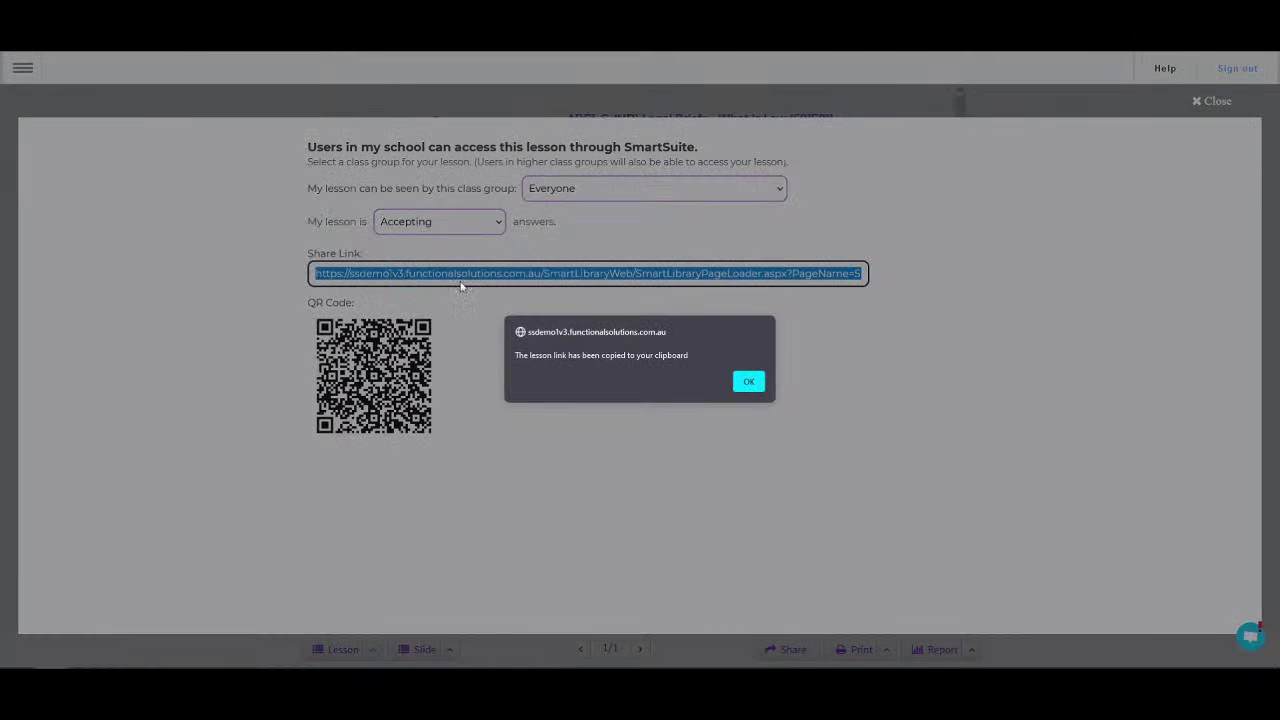
left_click(749, 381)
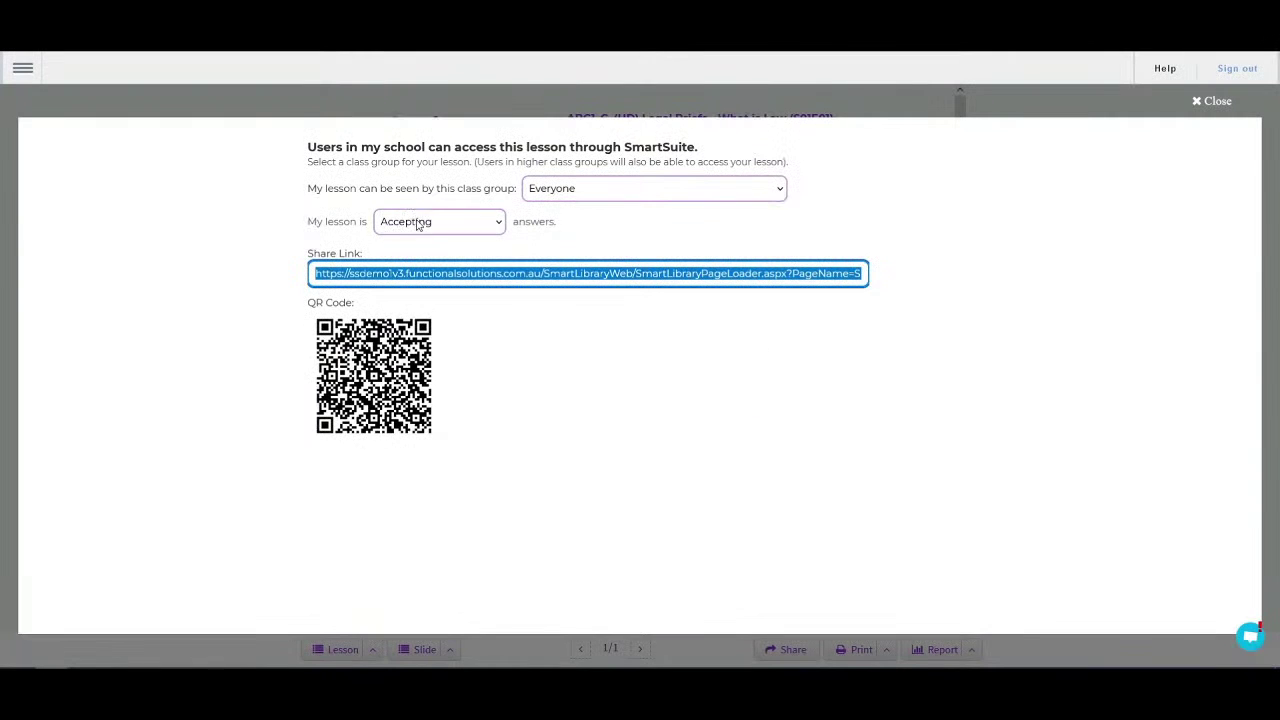
left_click(494, 275)
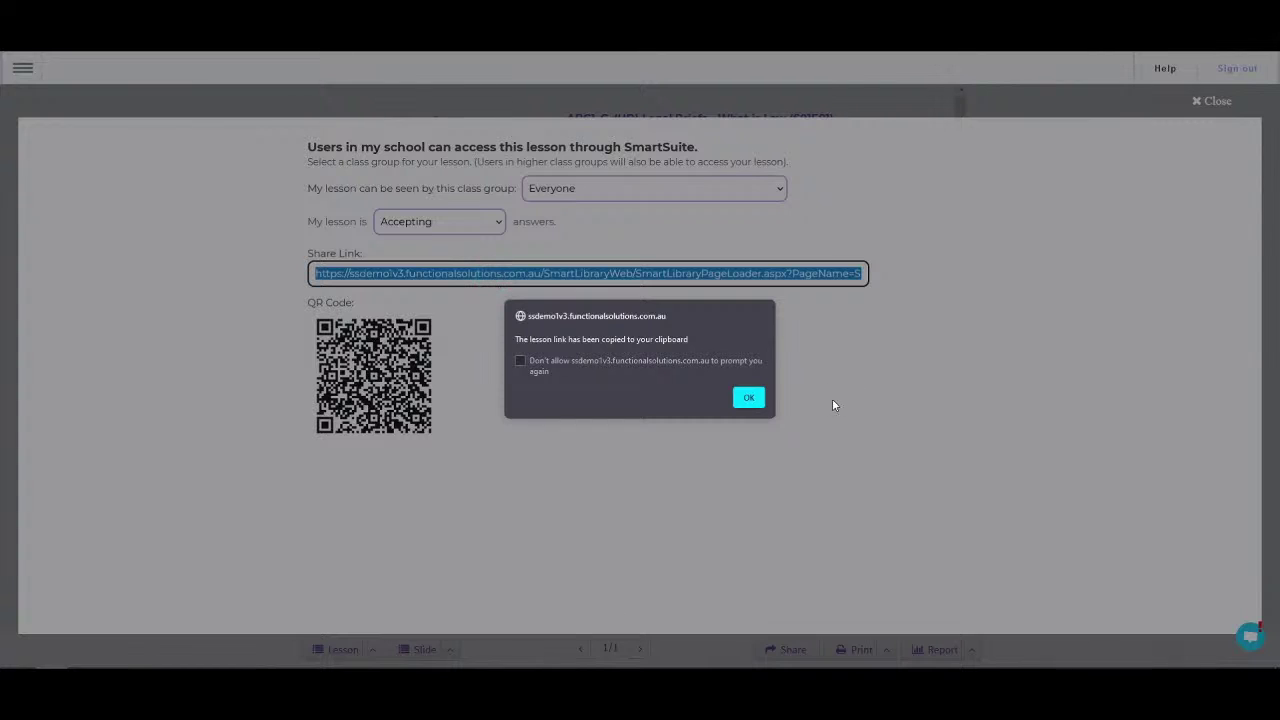
left_click(748, 399)
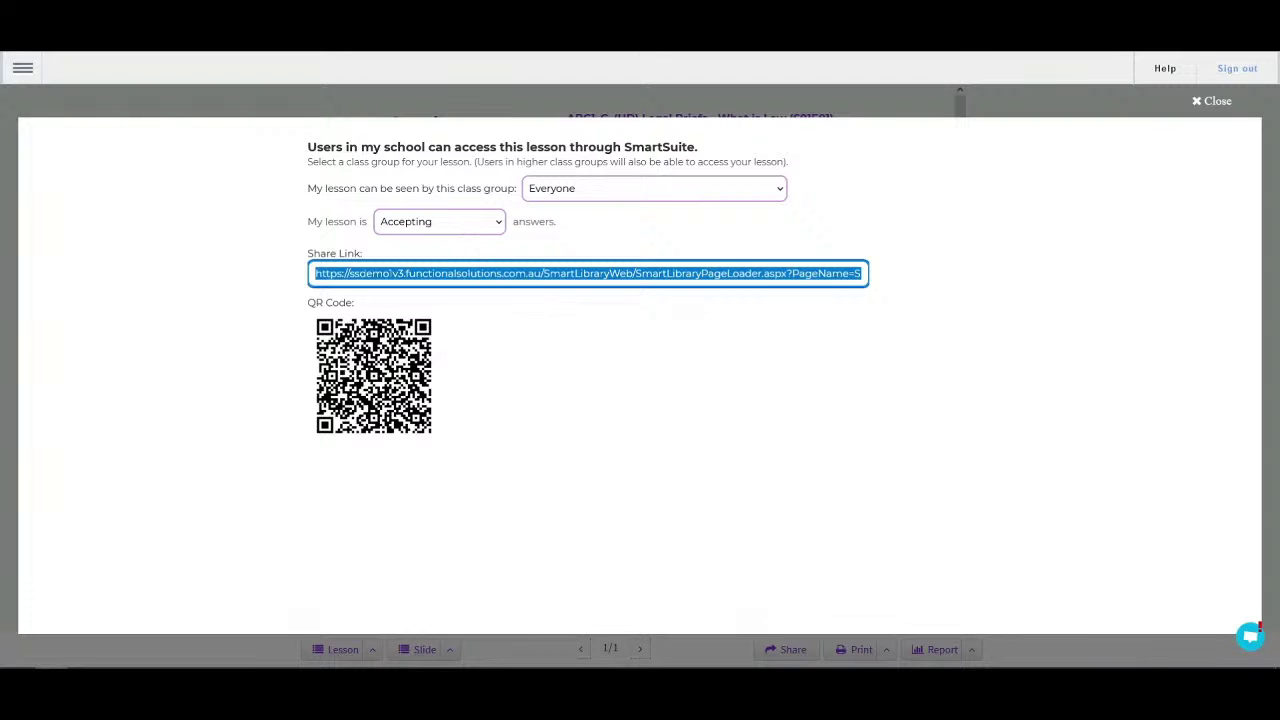
left_click(1212, 101)
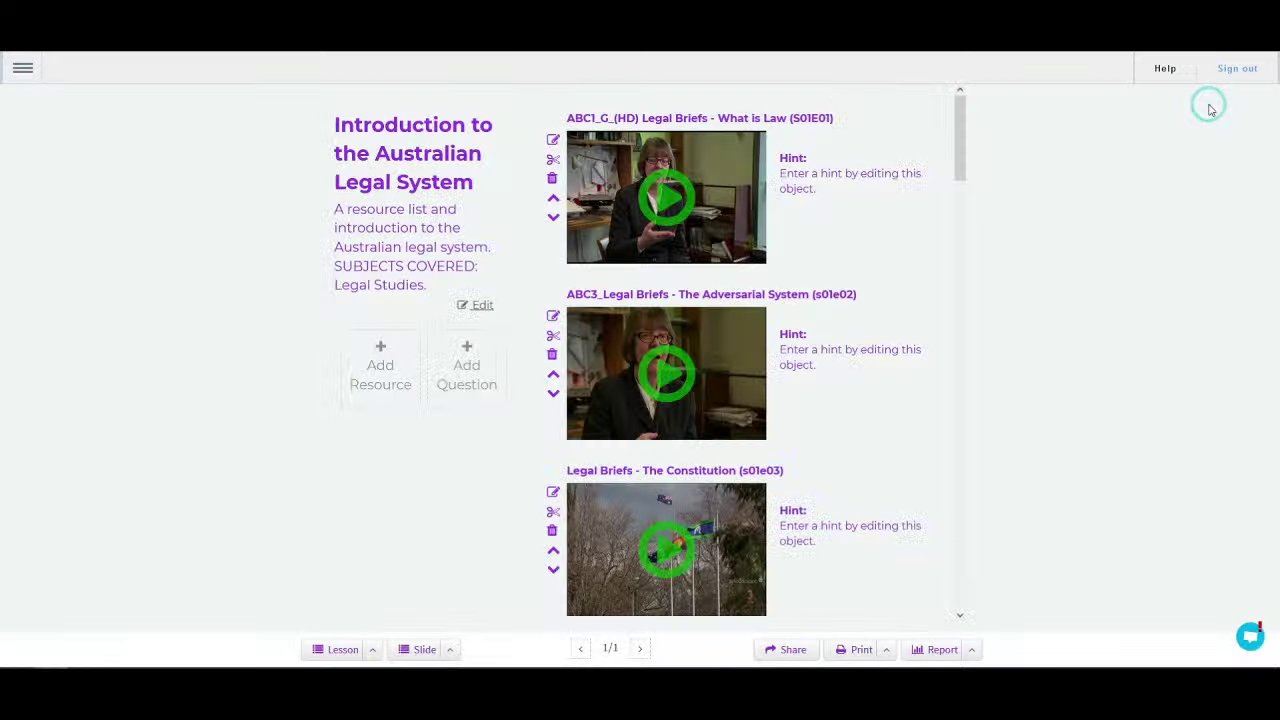
Step: Review the lesson's video list and examine its report and print options, including Attendance, Lesson Results, Correct Answer and Worksheet
scroll(812, 298, "down", 8)
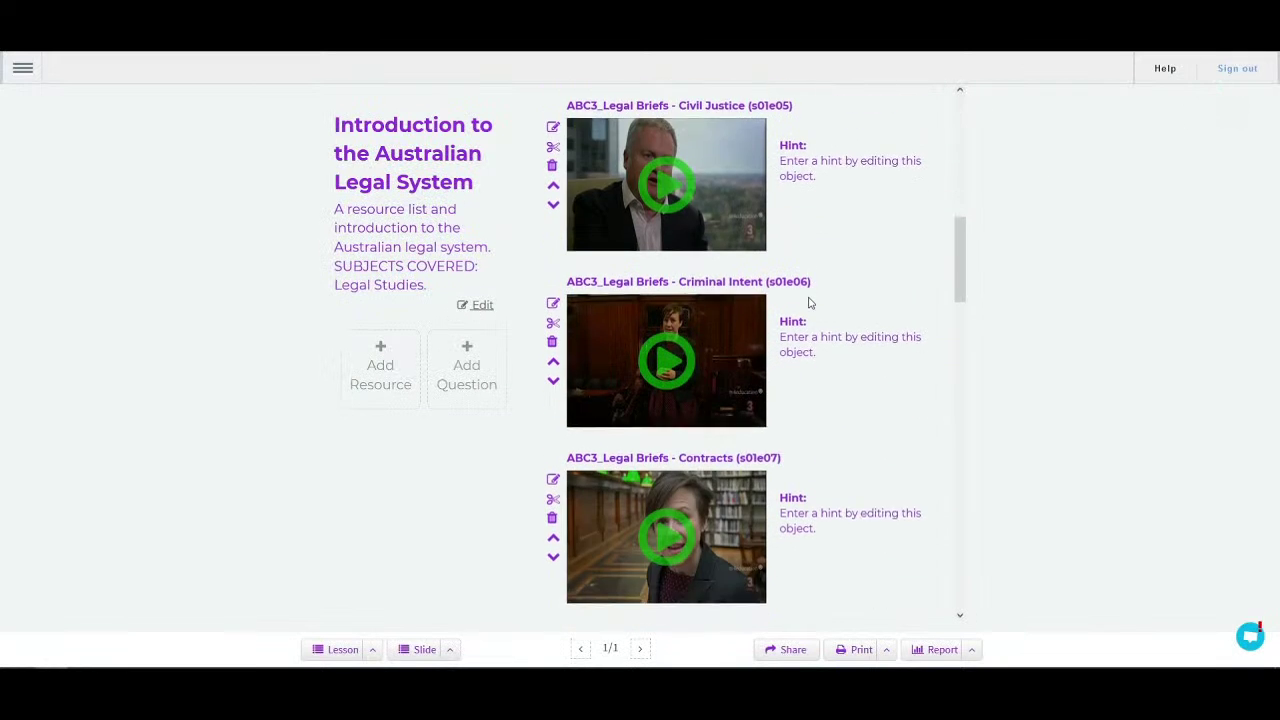
scroll(812, 298, "down", 3)
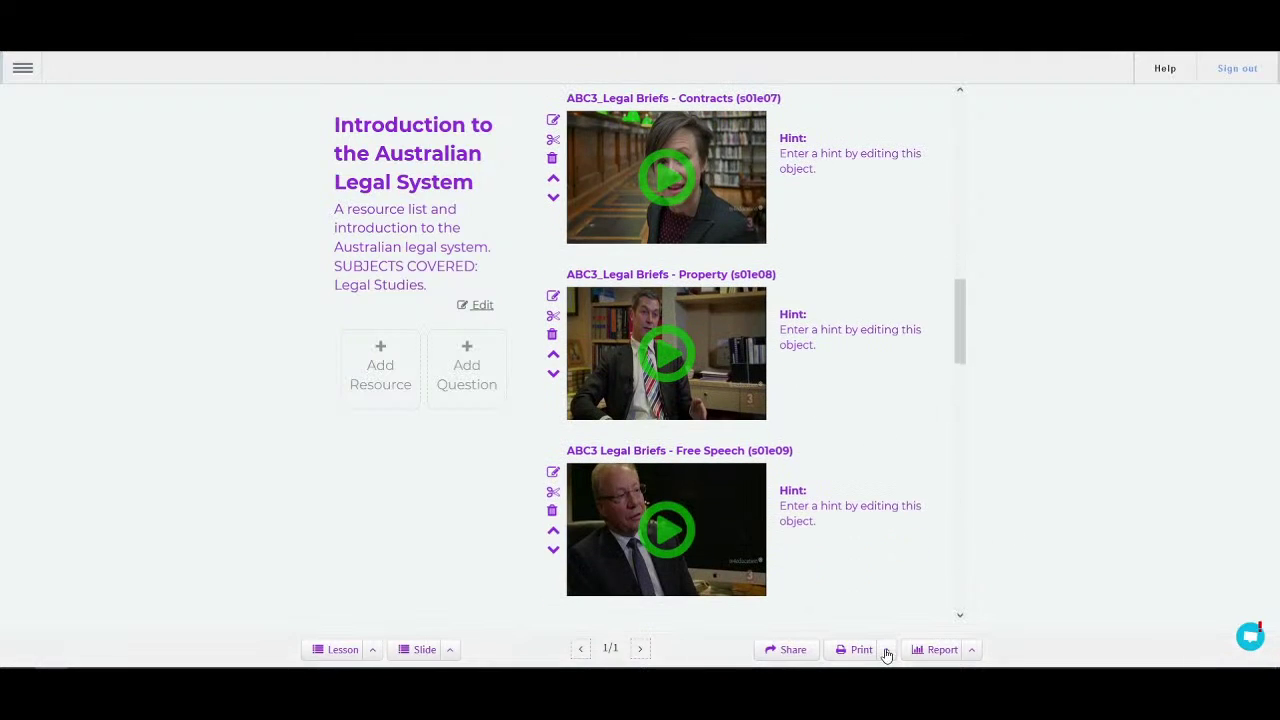
left_click(971, 651)
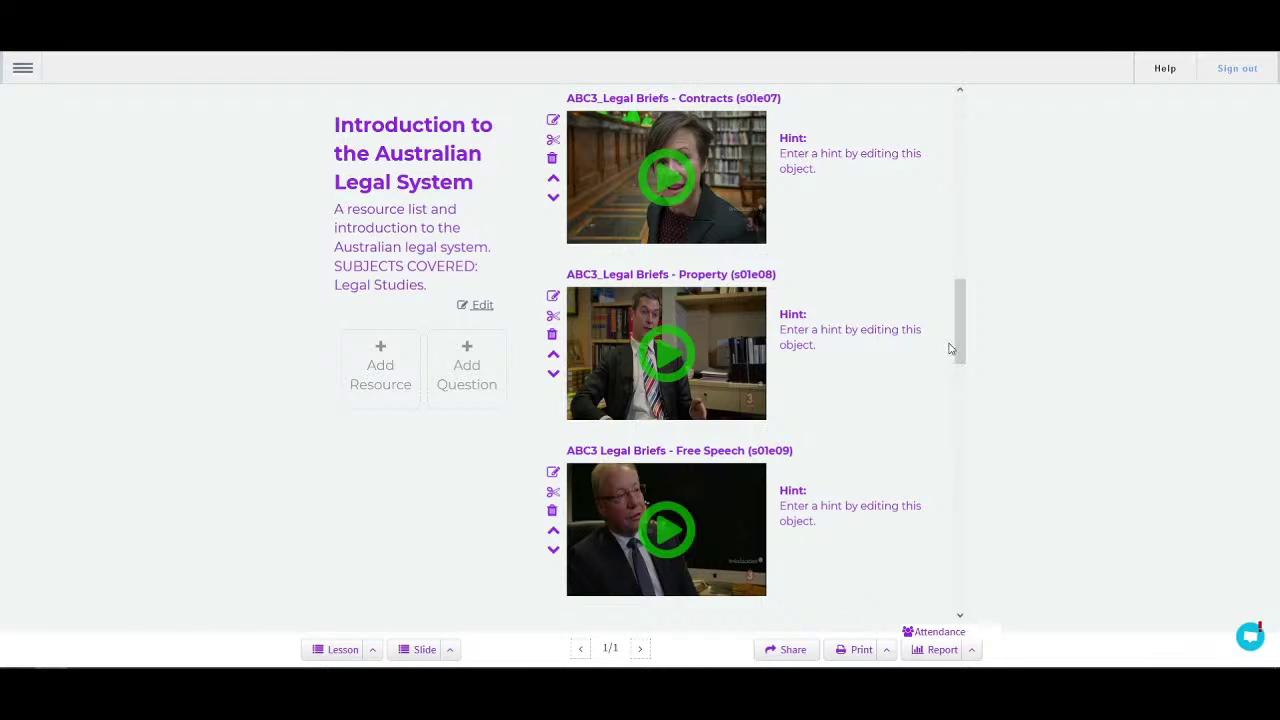
left_click(786, 451)
scroll(916, 534, "up", 3)
scroll(916, 534, "up", 6)
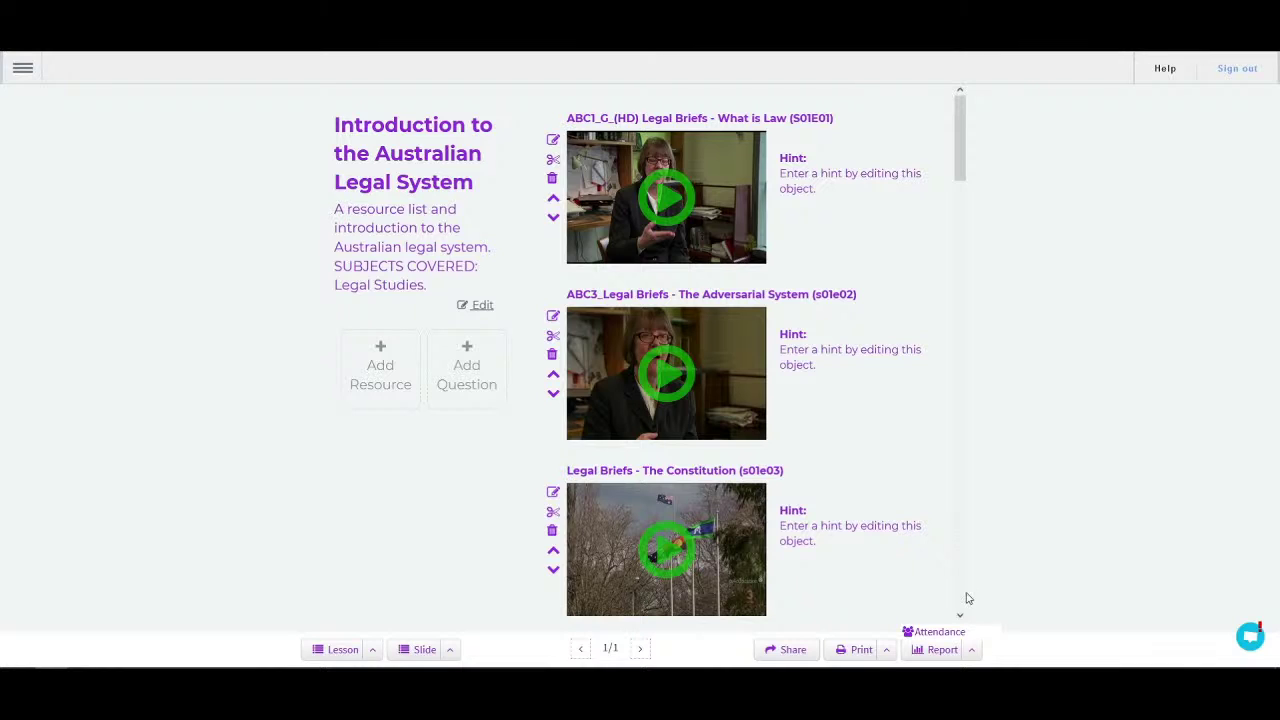
left_click(886, 652)
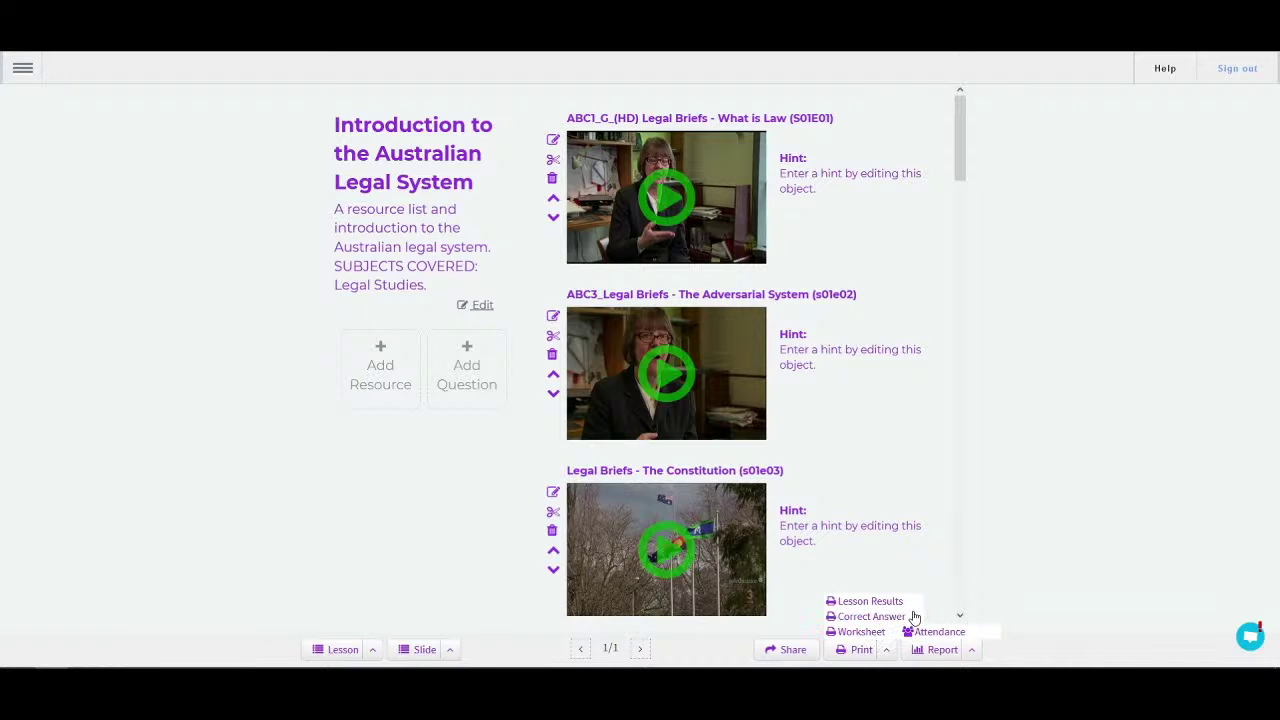
left_click(922, 546)
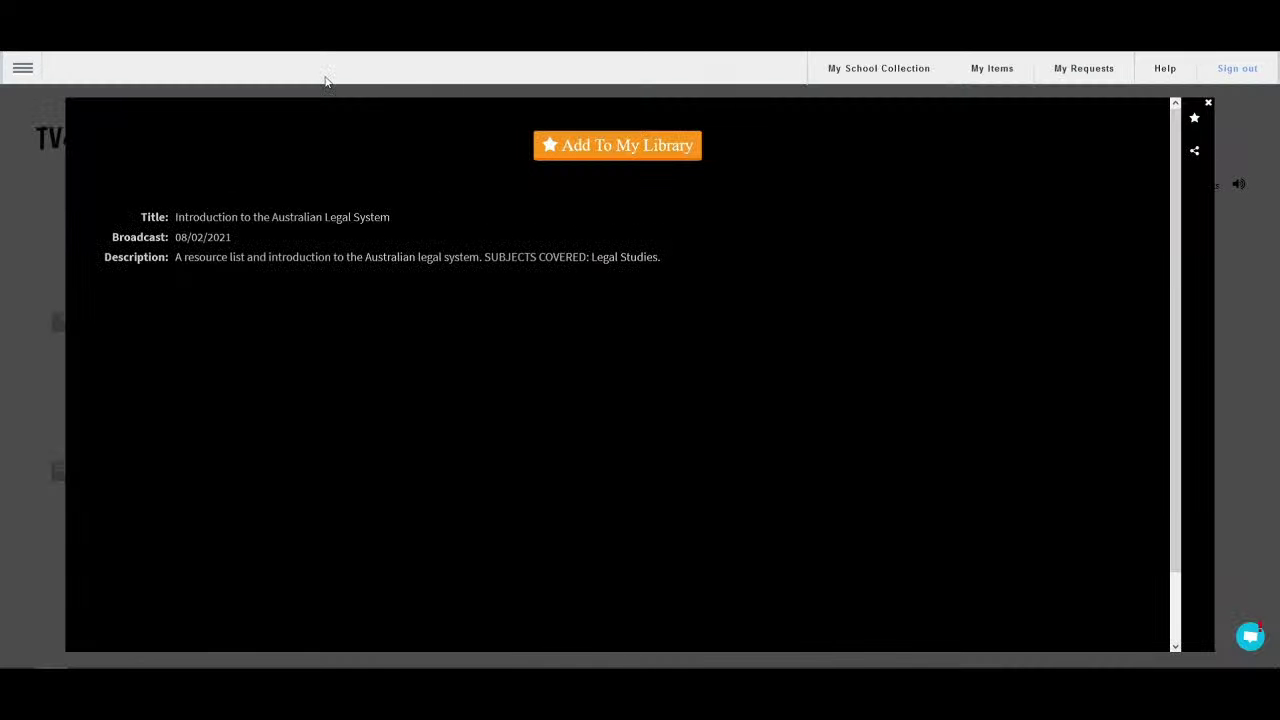
Step: Return to the TV4Education lesson collection, close the open resource list details, and run a SmartSearch for "science"
left_click(1209, 104)
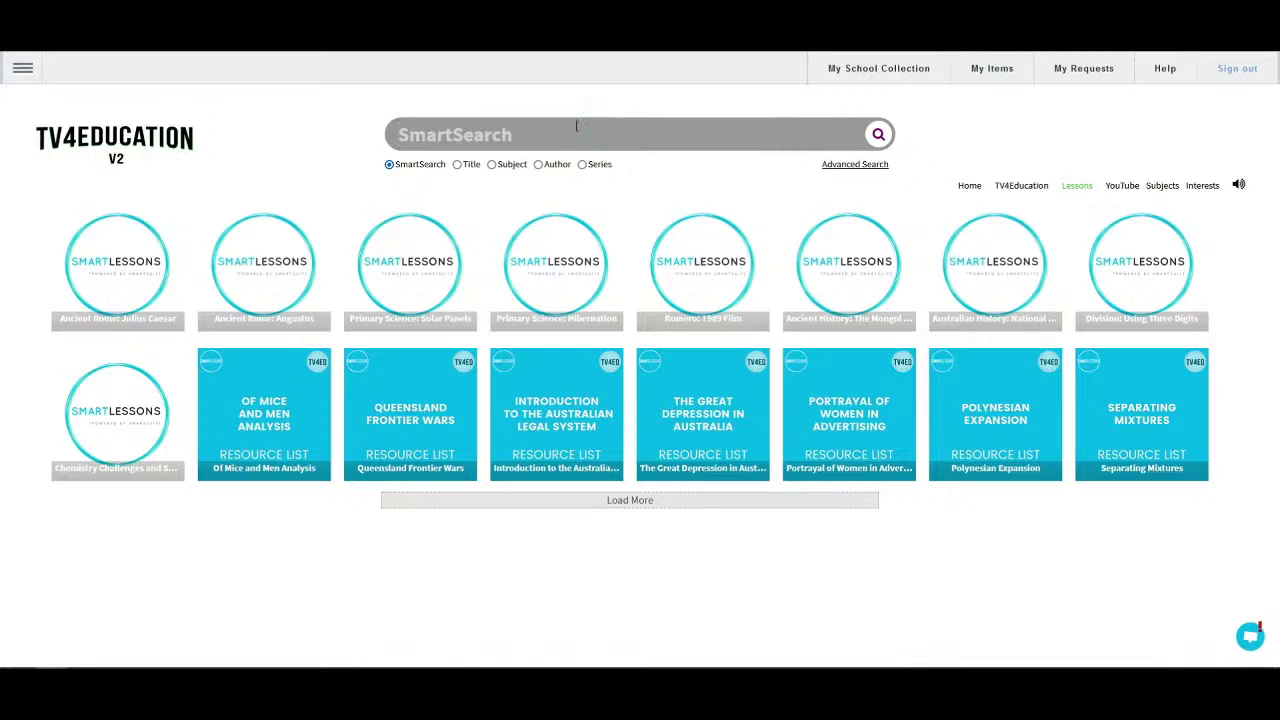
type("sci3ent")
key("BackSpace")
key("BackSpace")
key("BackSpace")
key("BackSpace")
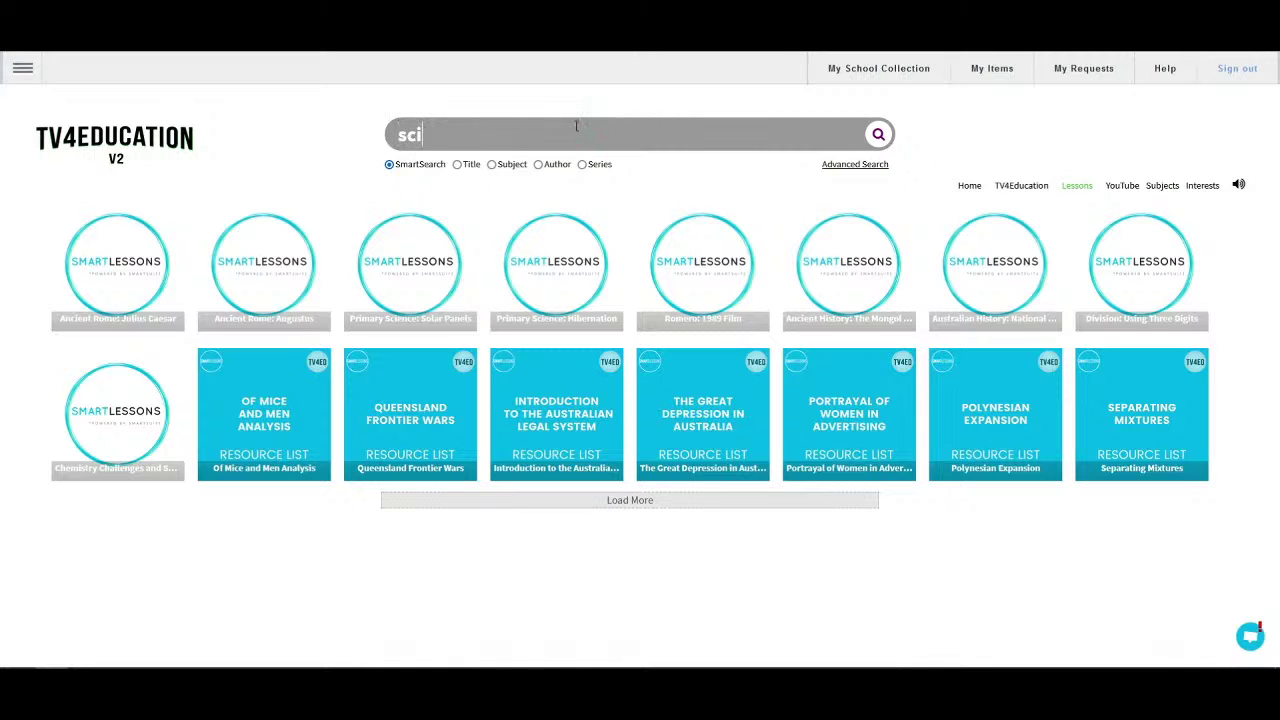
type("ence")
key("Return")
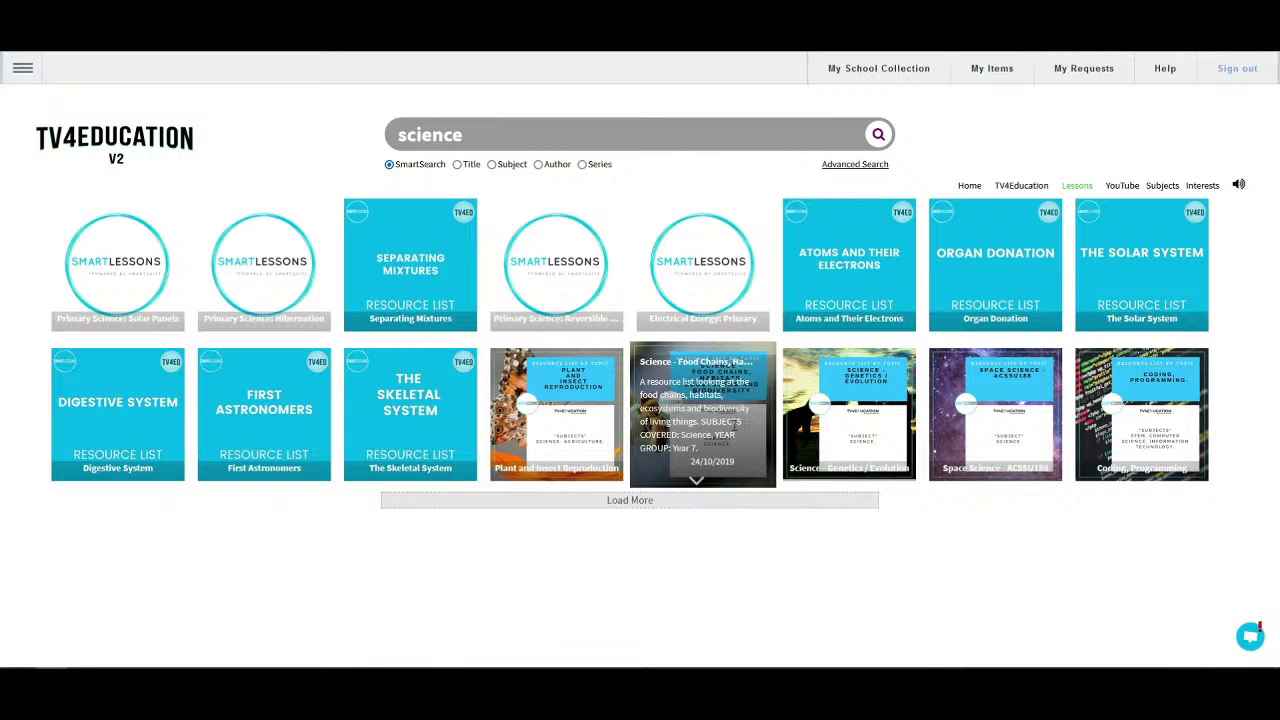
Step: Load more science lessons and open the details of the video lesson "The Physics of Heat: Crash Course Physics #22"
left_click(714, 500)
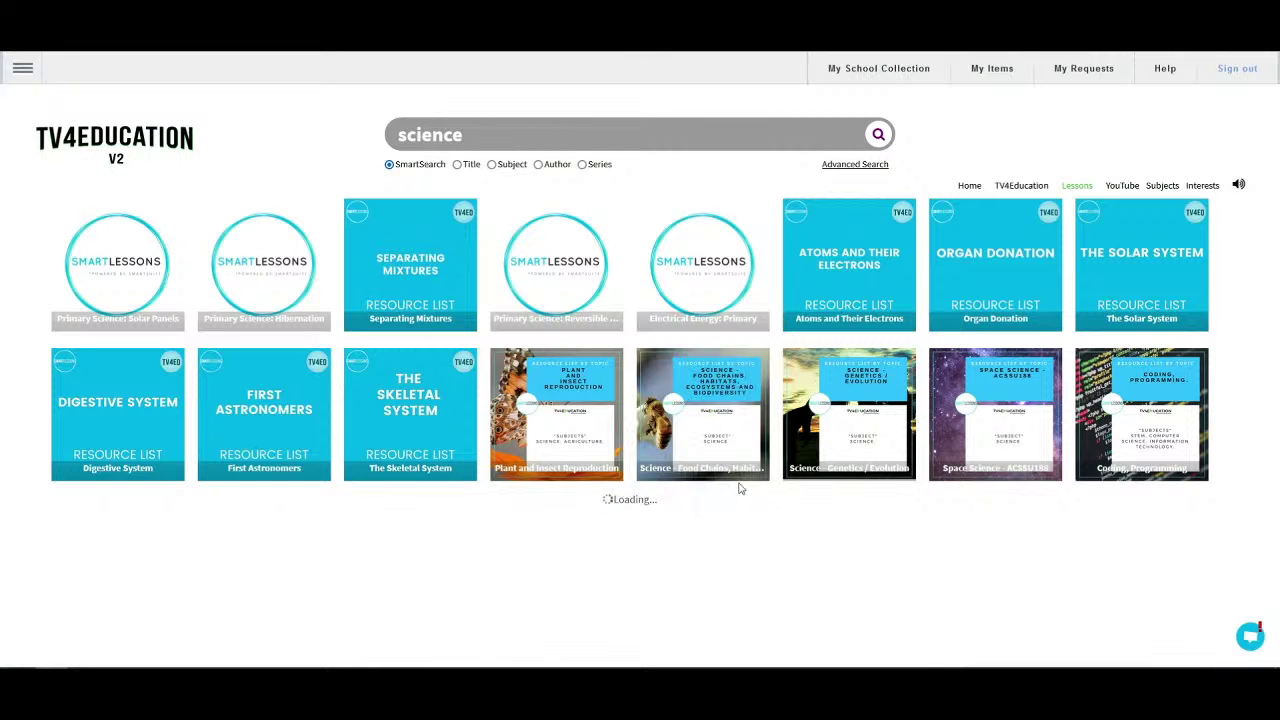
scroll(757, 443, "down", 2)
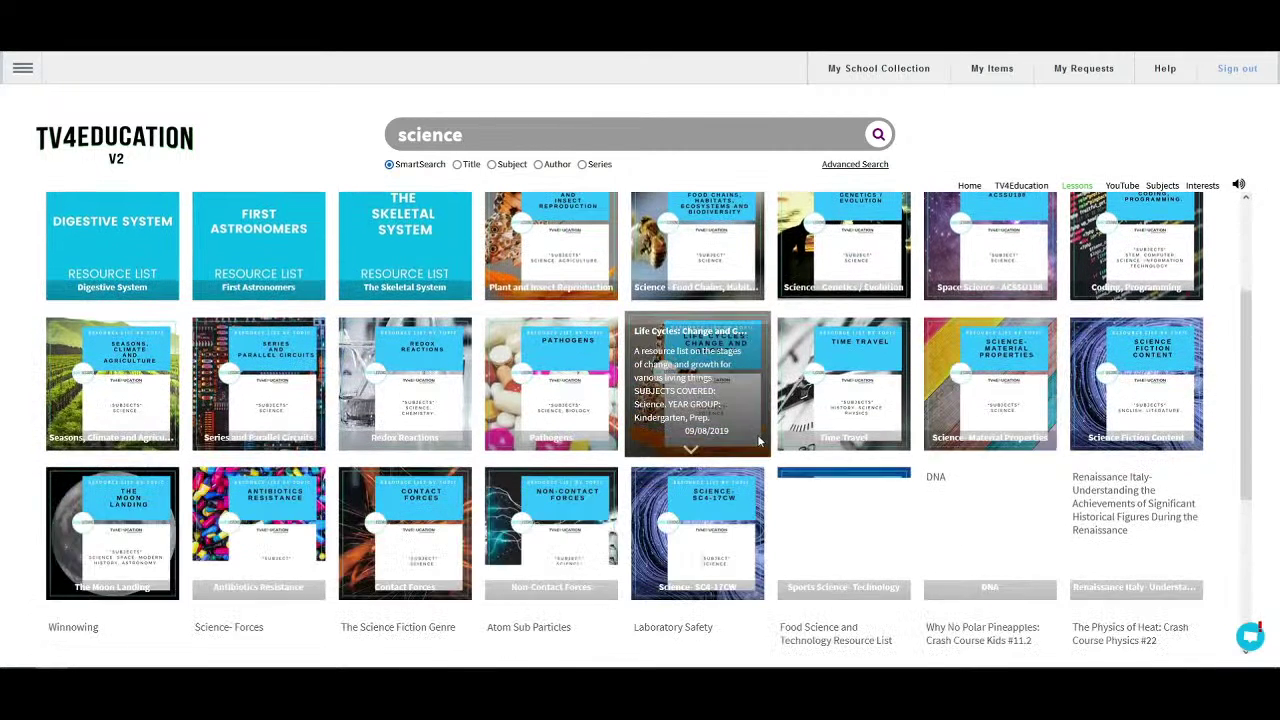
scroll(758, 441, "down", 2)
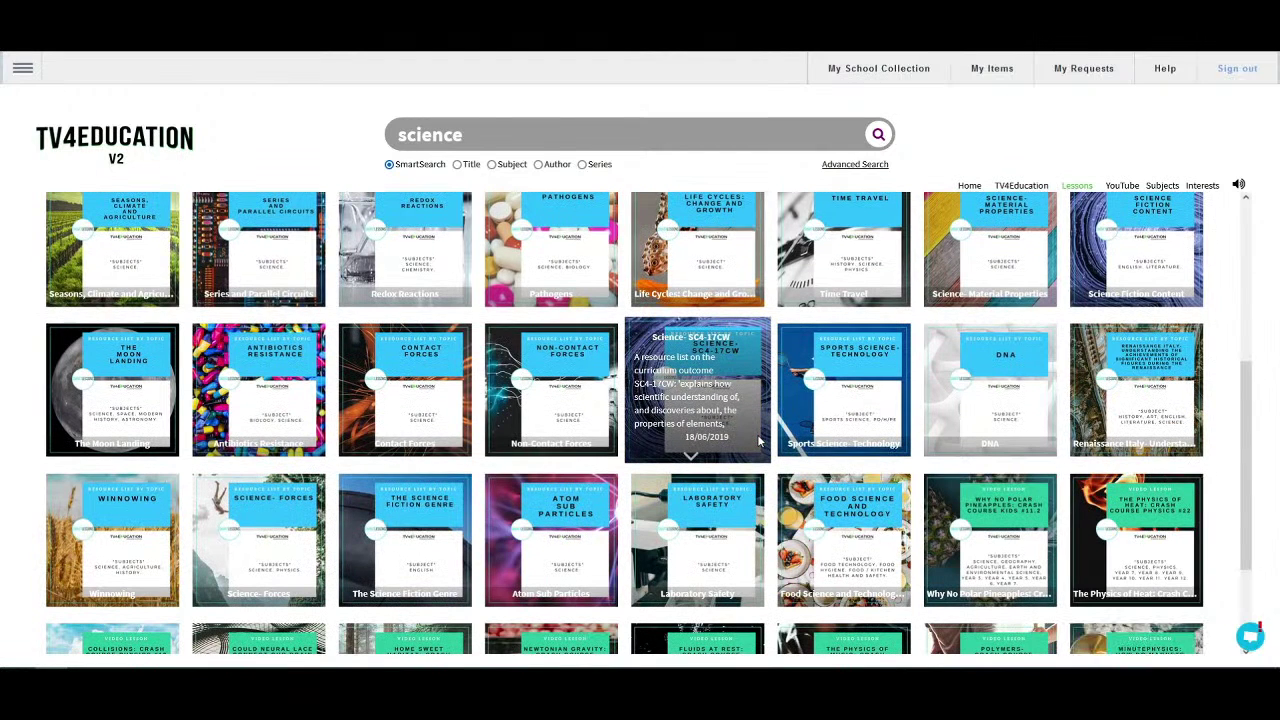
scroll(758, 441, "down", 1)
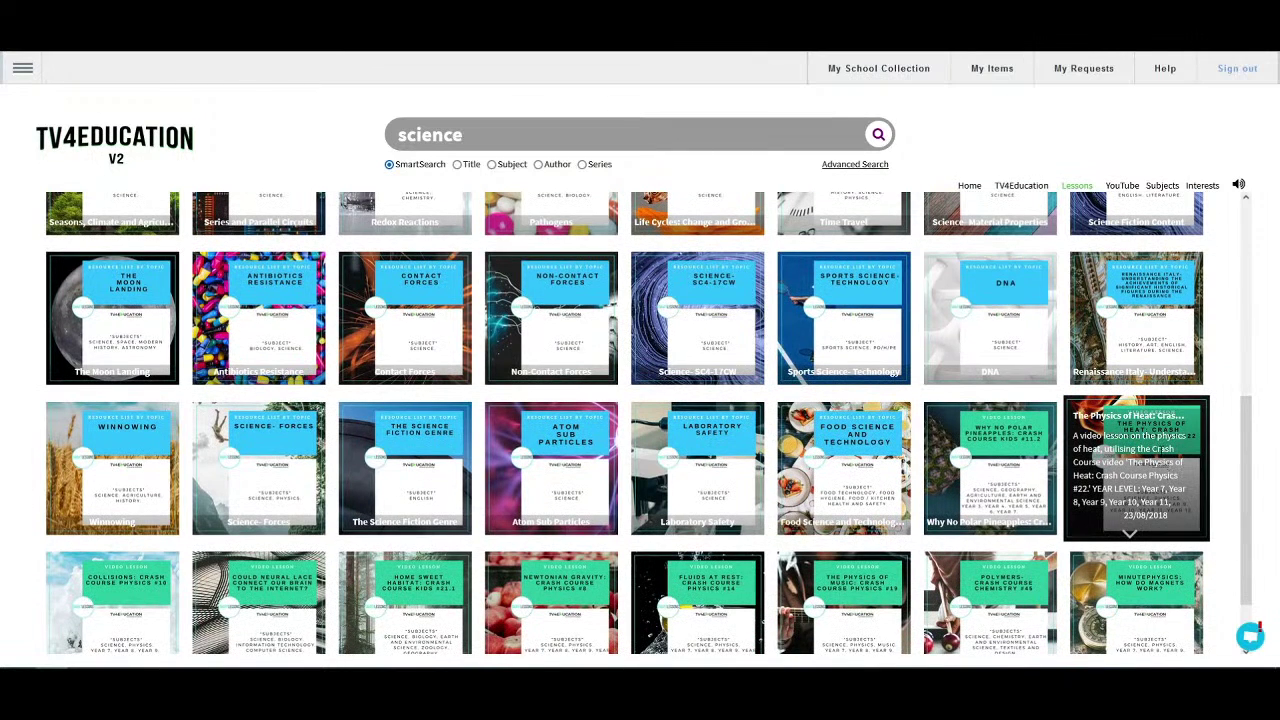
left_click(1136, 468)
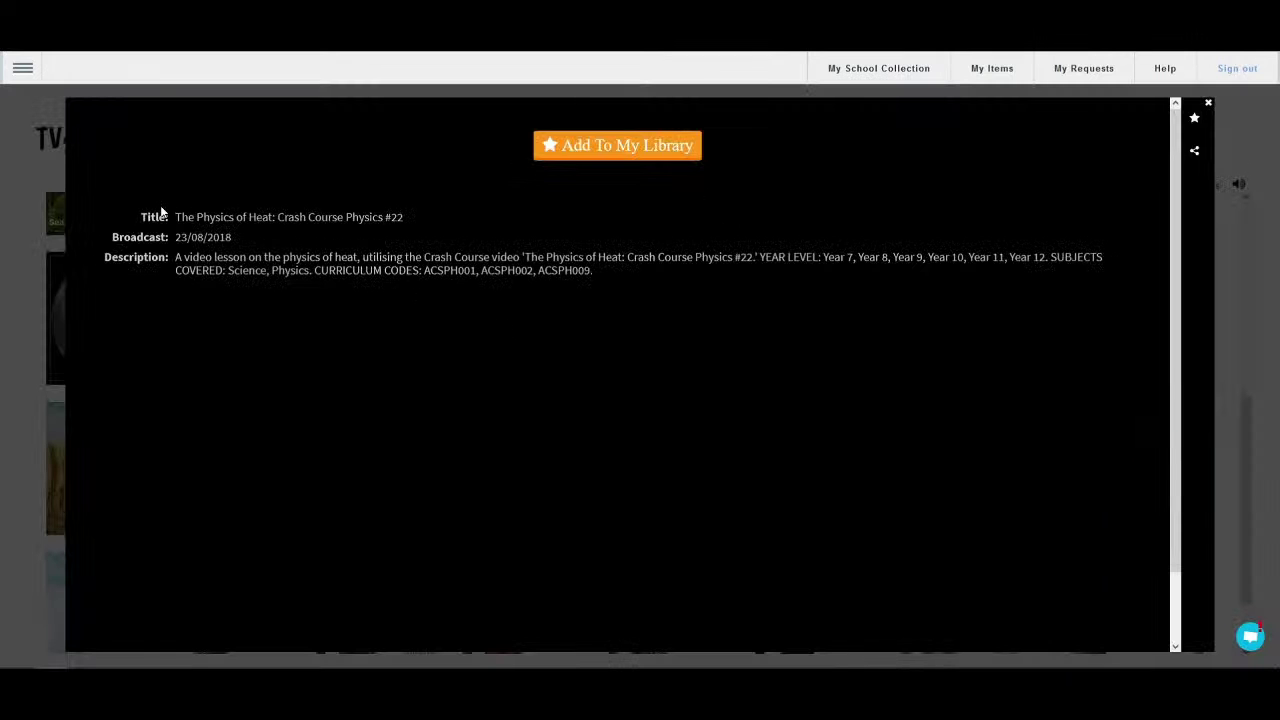
Step: Add "The Physics of Heat: Crash Course Physics #22" to the personal library and open the lesson
left_click(588, 274)
left_click(640, 162)
left_click(1197, 117)
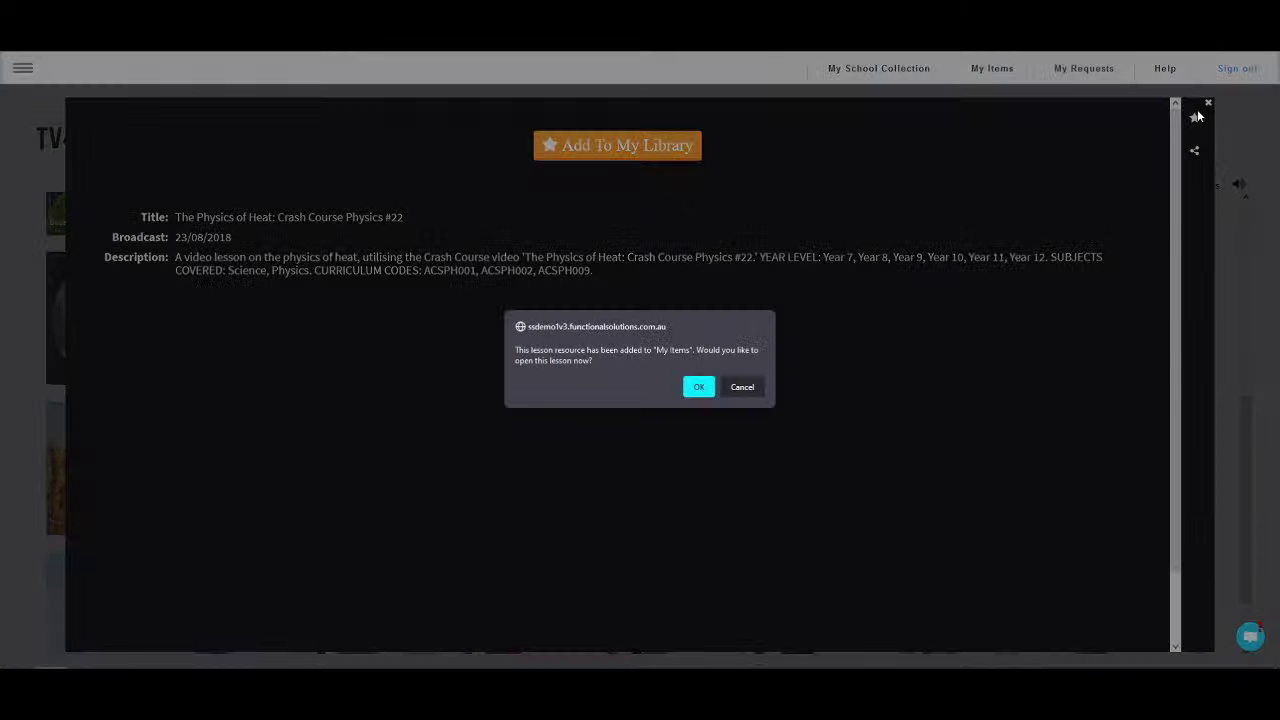
left_click(698, 386)
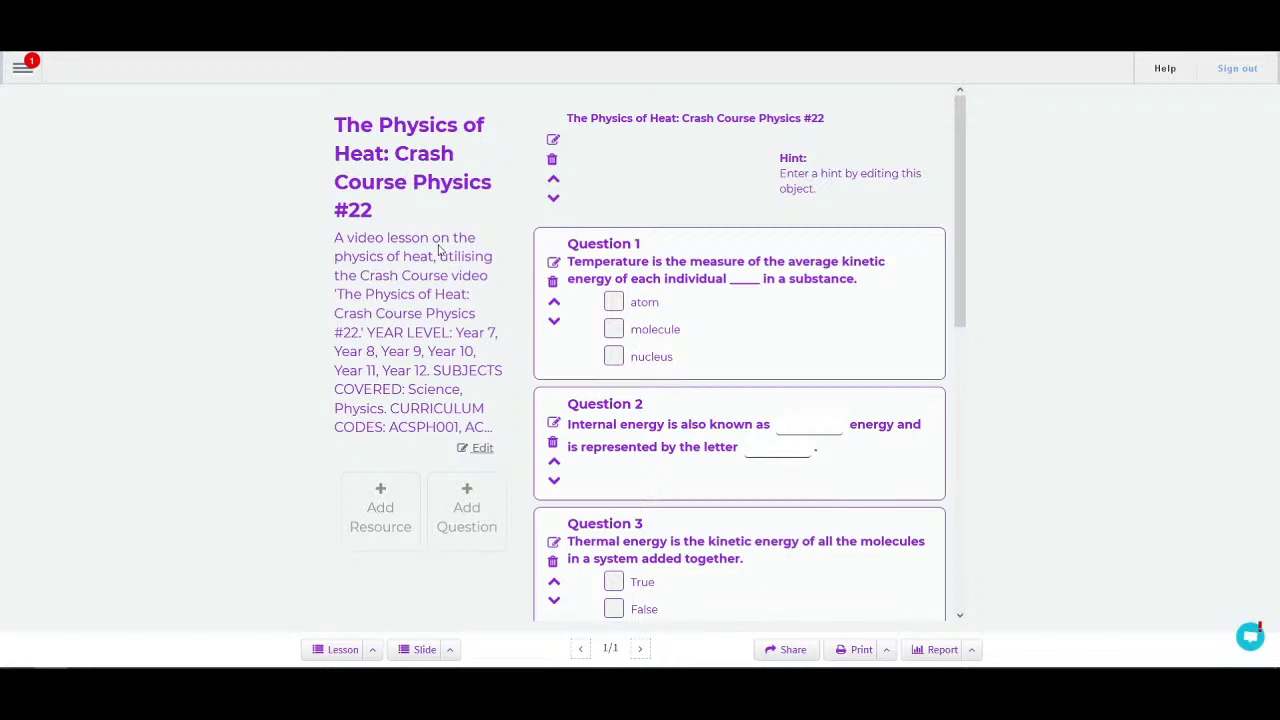
Step: Examine the ready-made questions in the Physics of Heat lesson and its library description
scroll(611, 205, "down", 10)
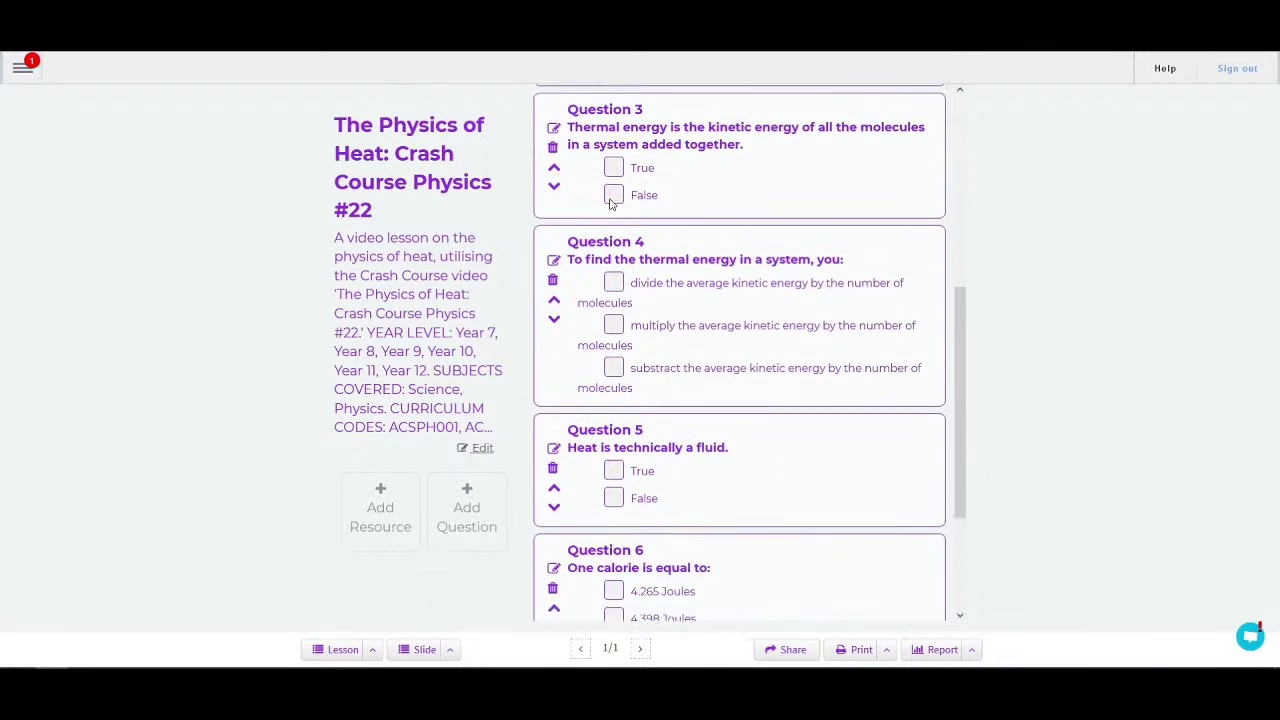
scroll(612, 197, "up", 10)
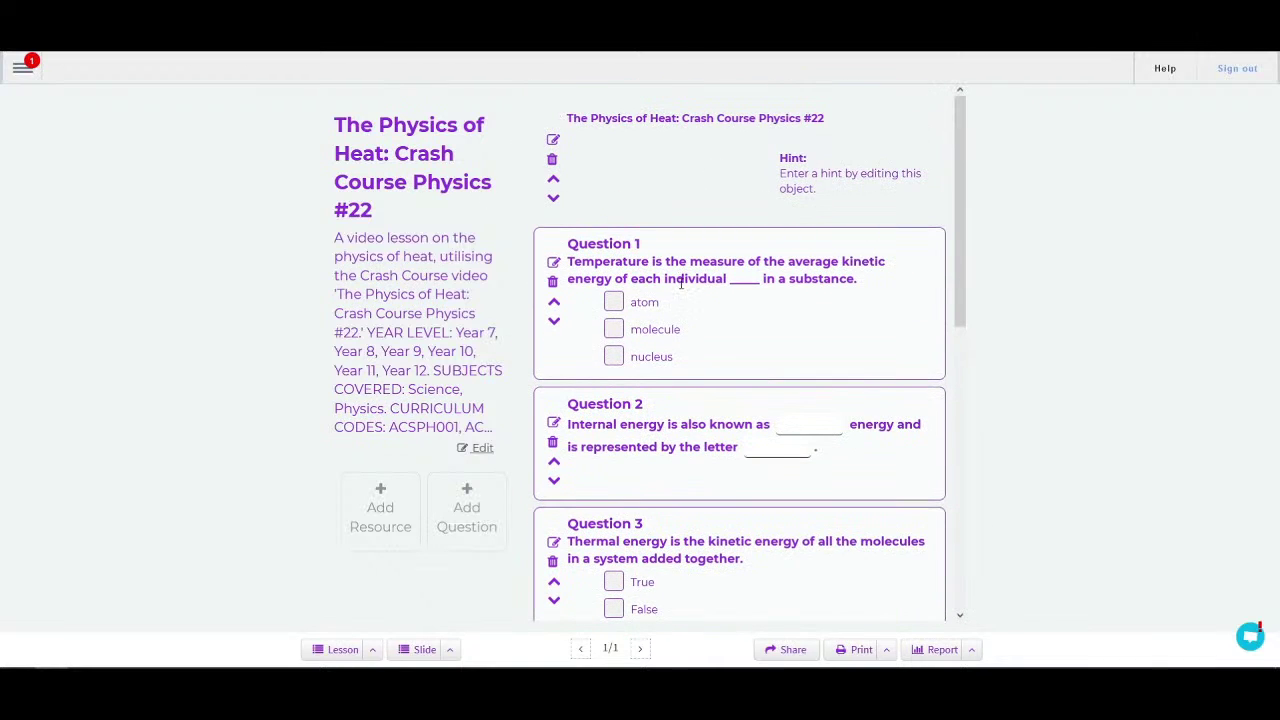
scroll(683, 280, "down", 3)
scroll(698, 278, "down", 7)
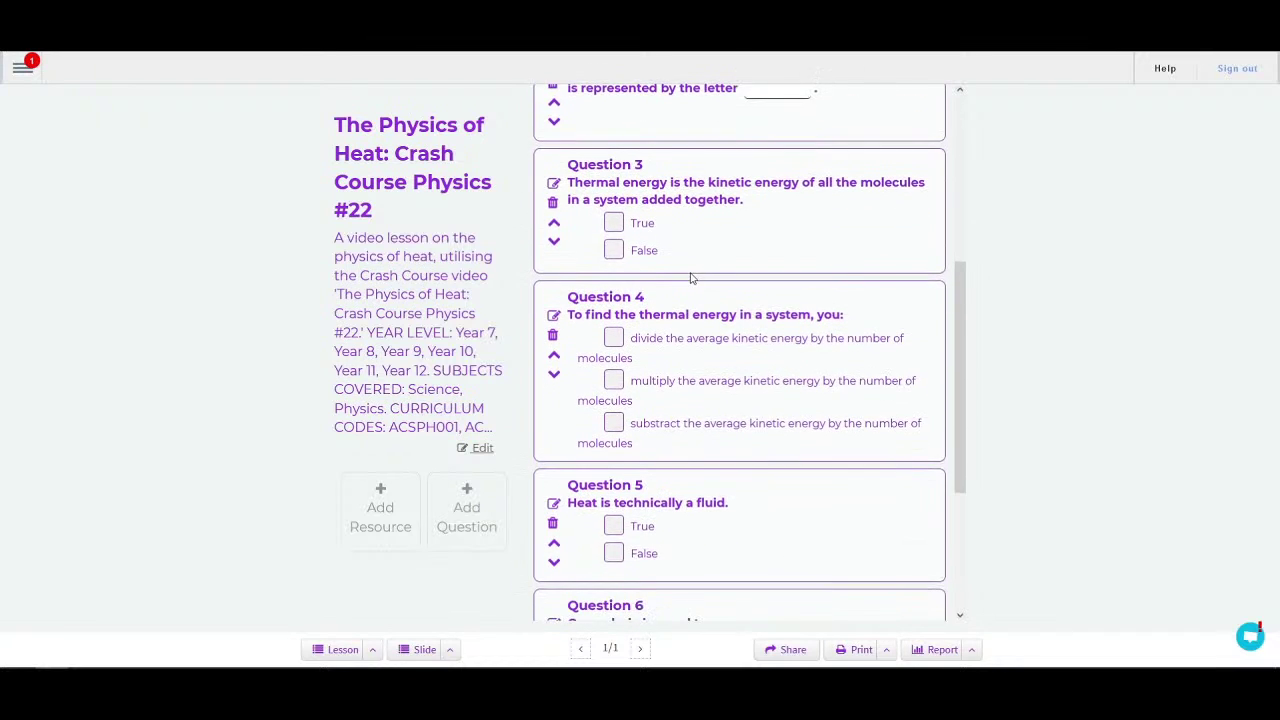
scroll(689, 281, "down", 1)
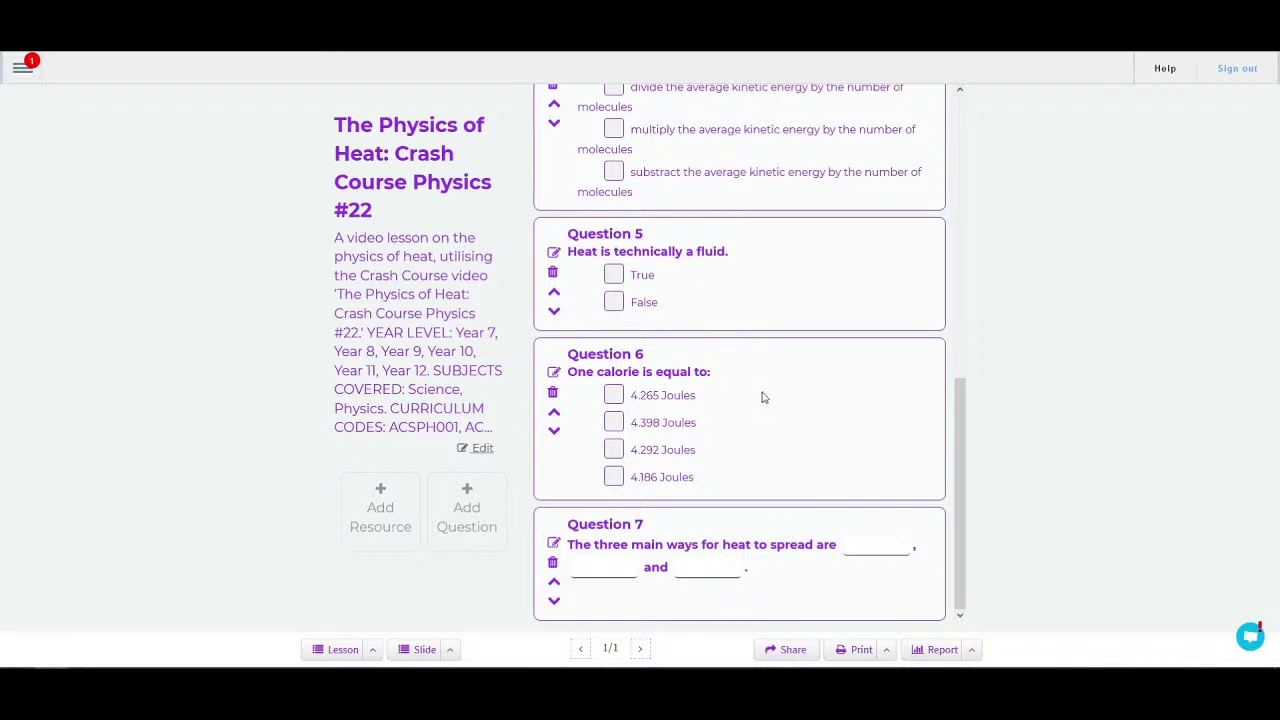
scroll(840, 507, "up", 2)
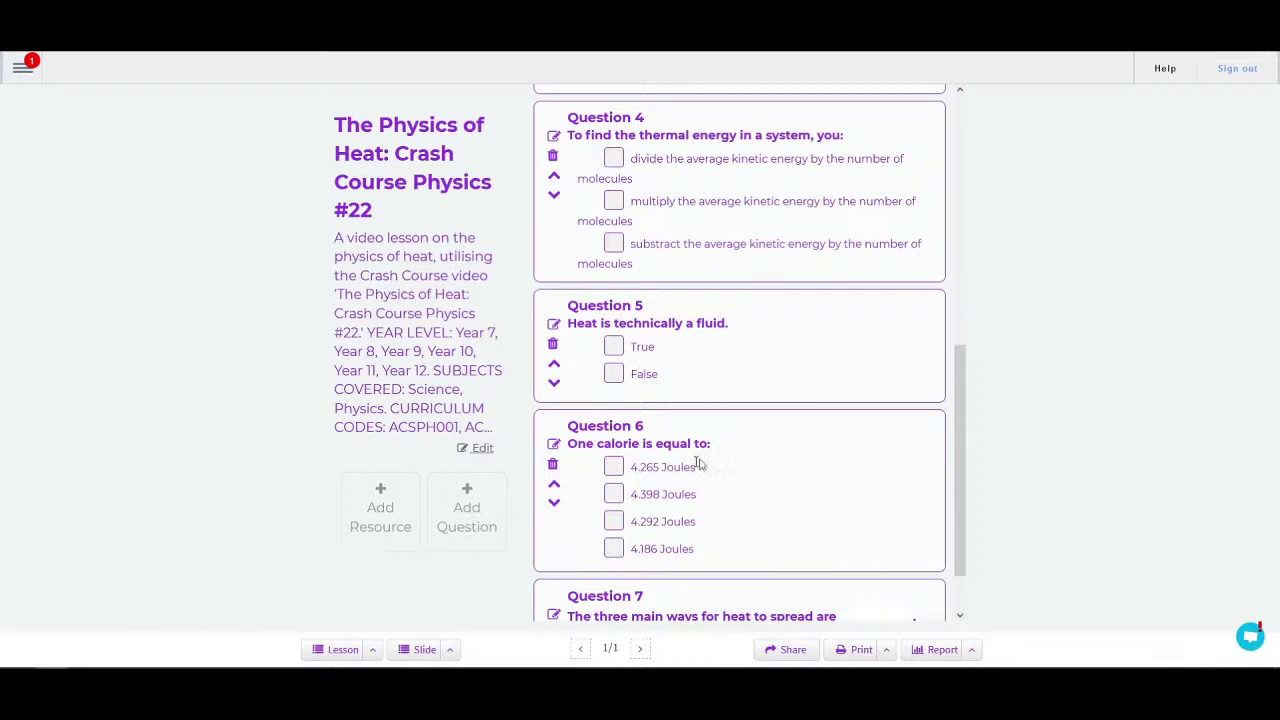
scroll(872, 408, "down", 2)
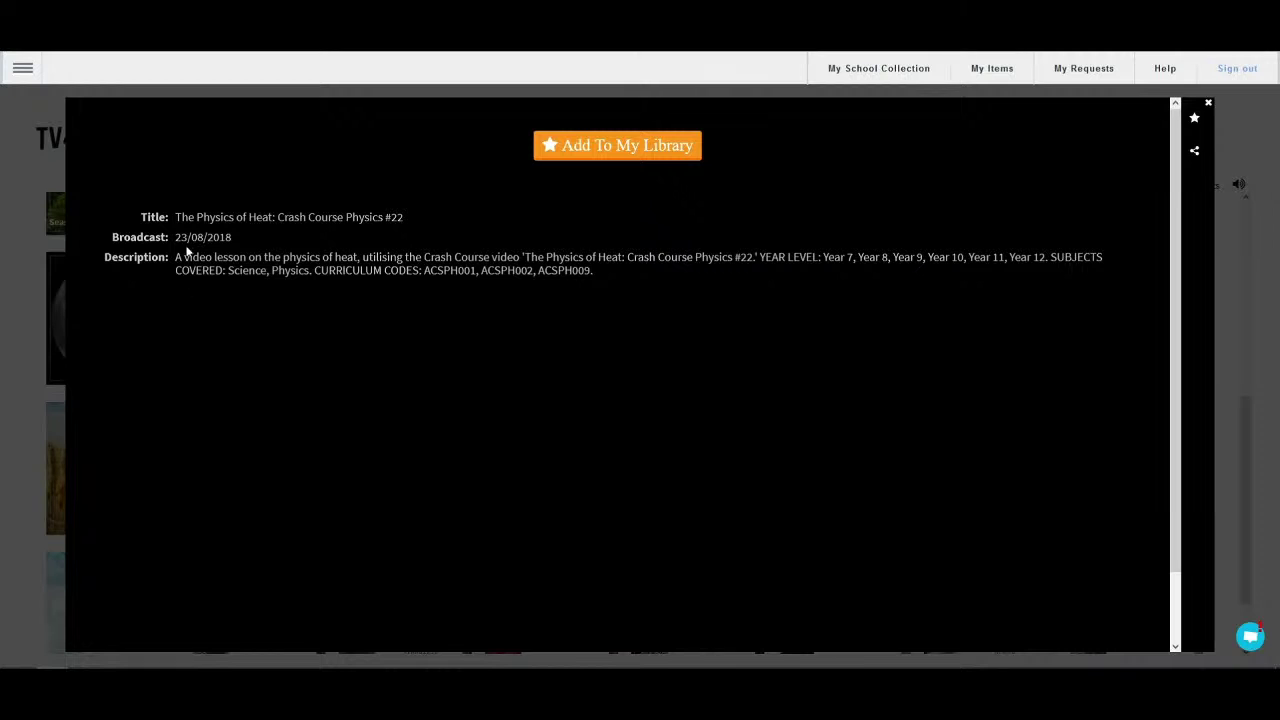
left_click_drag(173, 262, 246, 258)
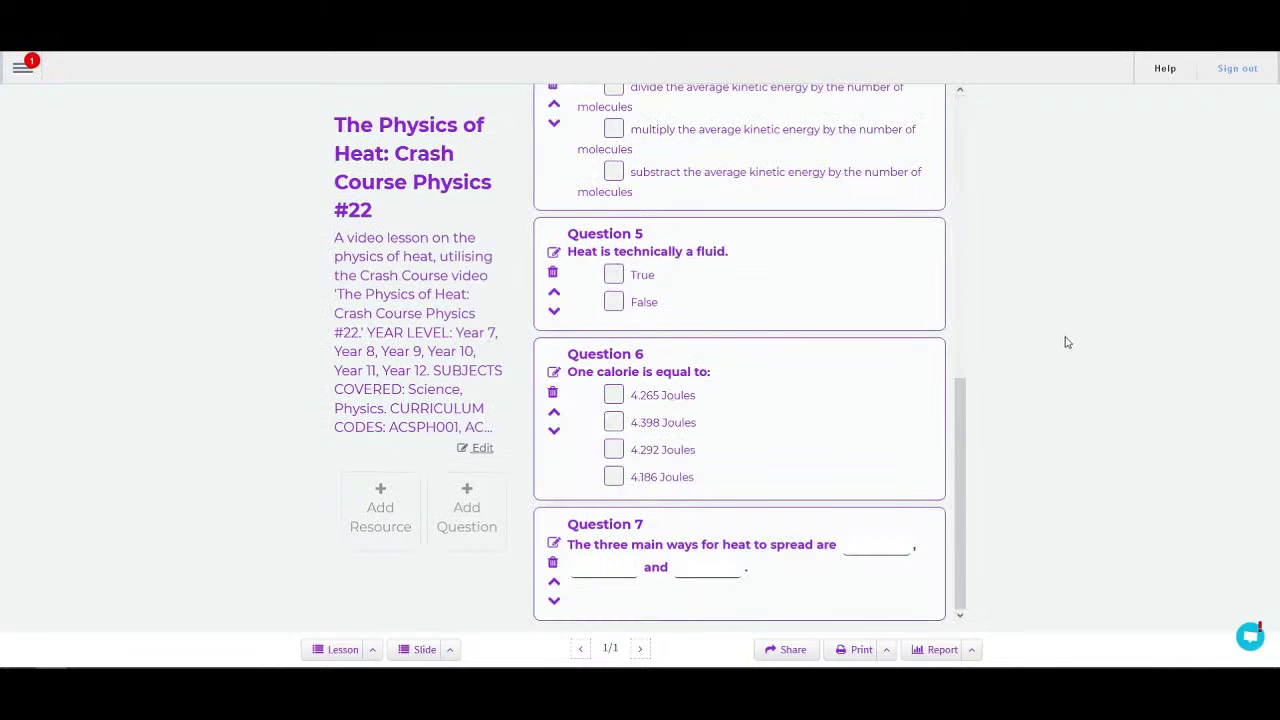
scroll(960, 390, "up", 10)
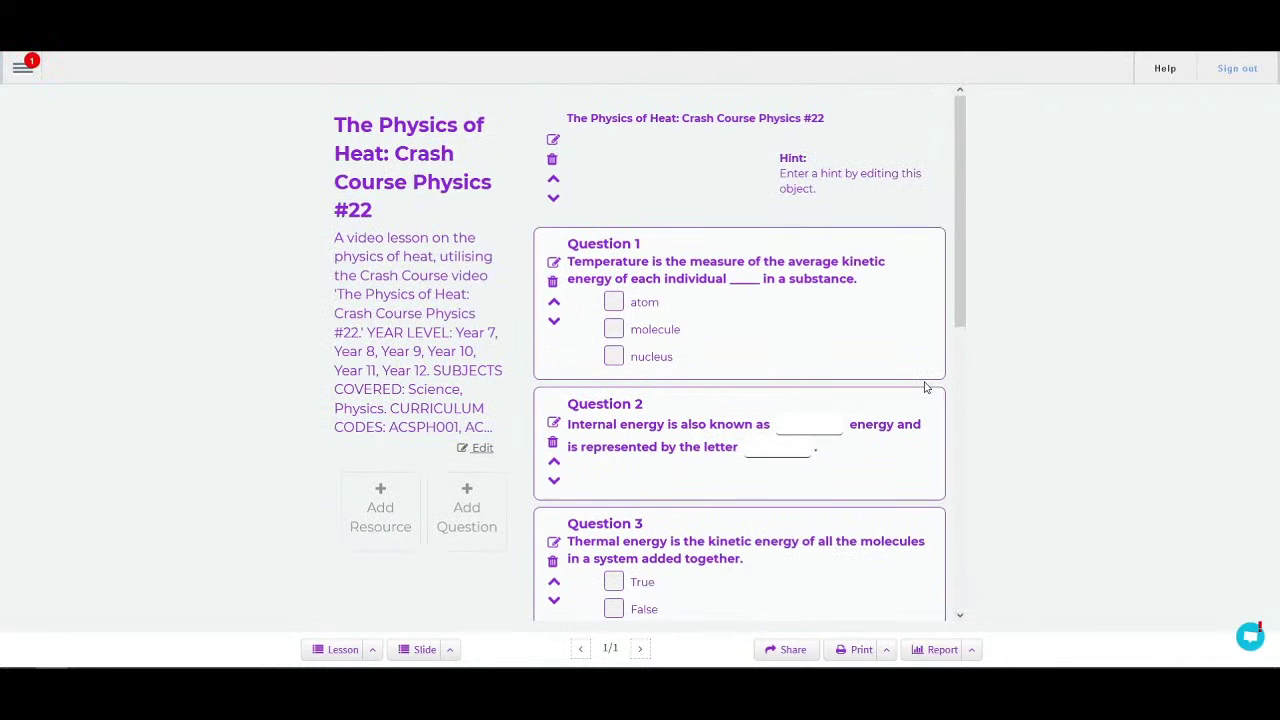
Step: Leave the Physics of Heat lesson and open the patron's My Items page to view the saved lessons and videos
left_click(22, 67)
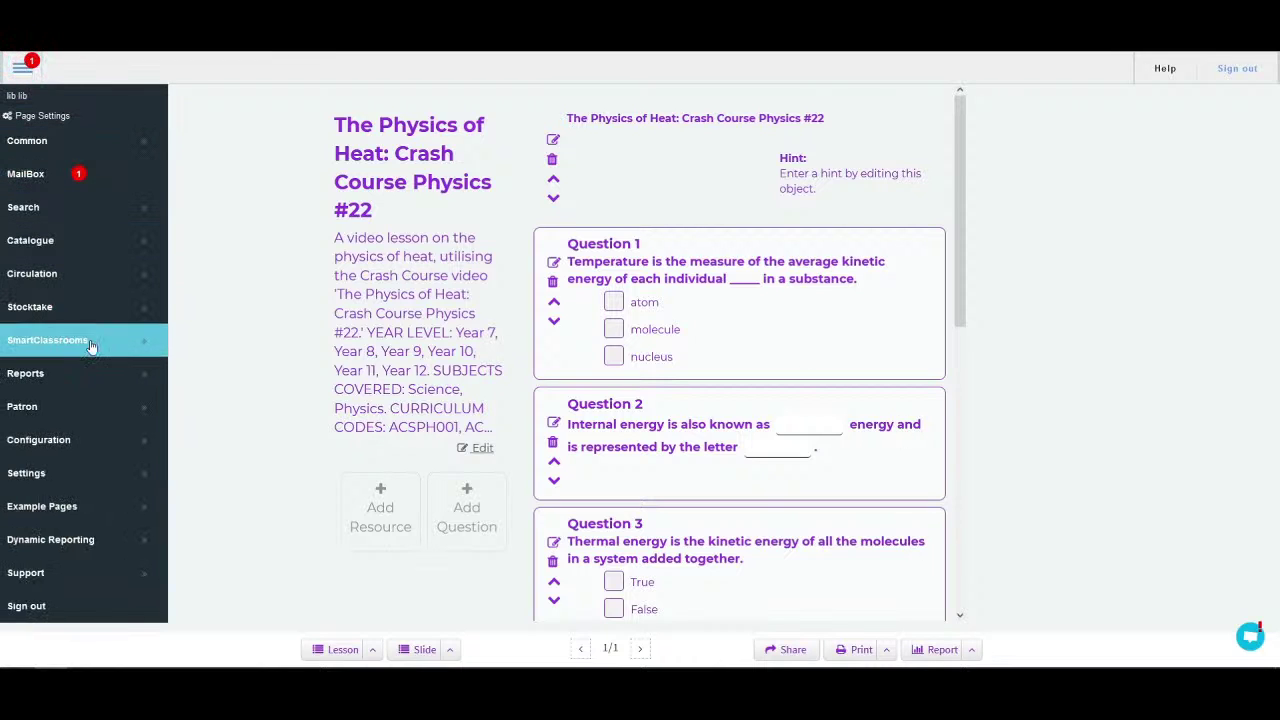
mouse_move(100, 402)
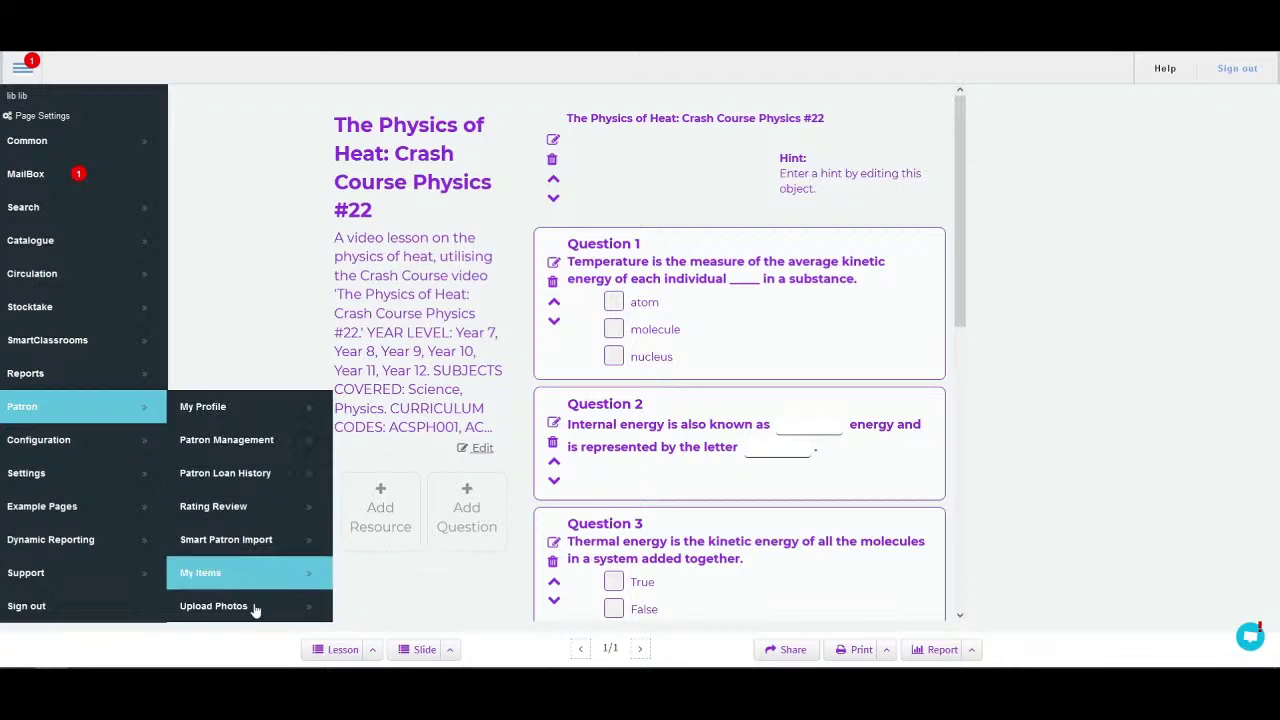
left_click(263, 572)
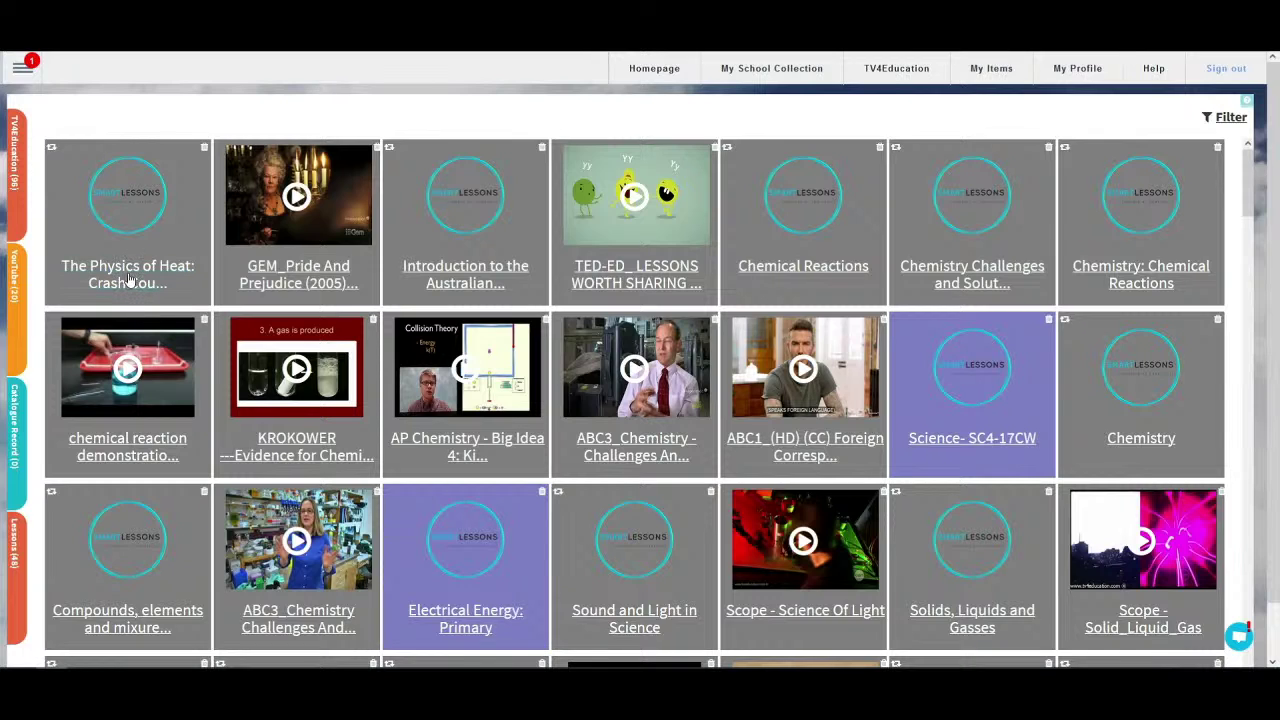
Step: Return to TV4Education, run a SmartSearch for "ancient history" in the TV4Education collection, and switch the results to lessons
left_click(899, 71)
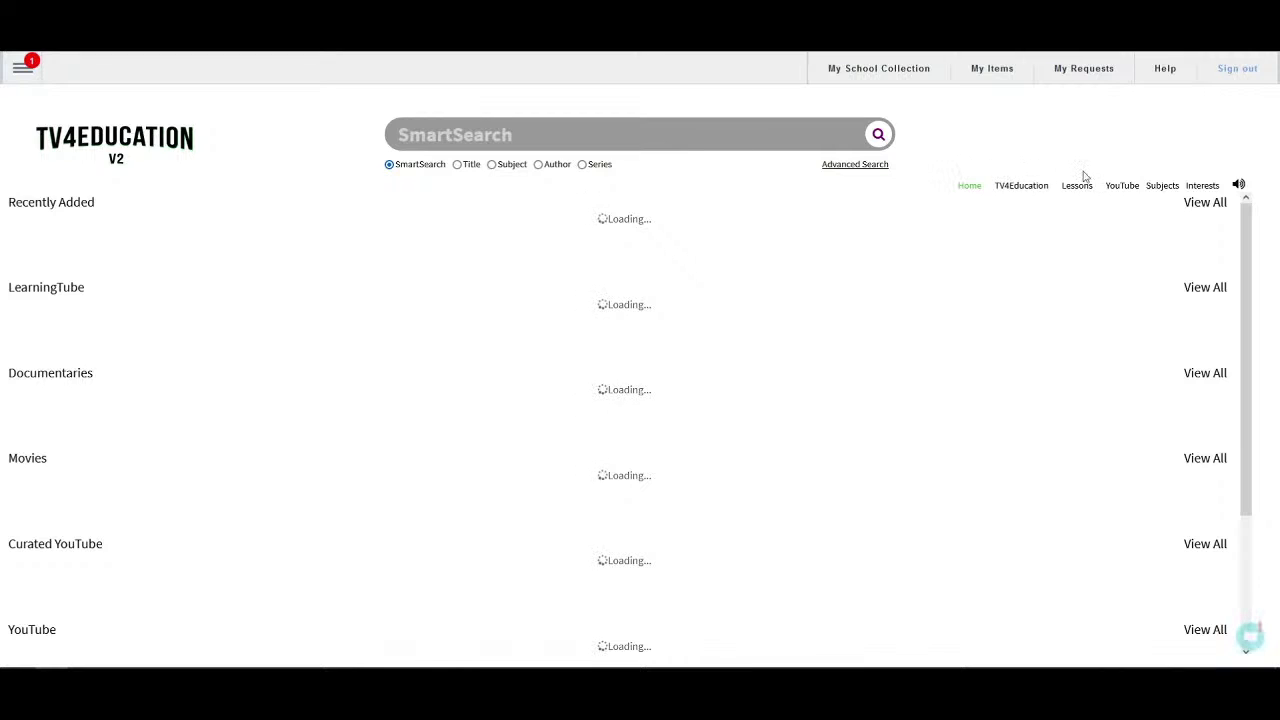
left_click(1021, 185)
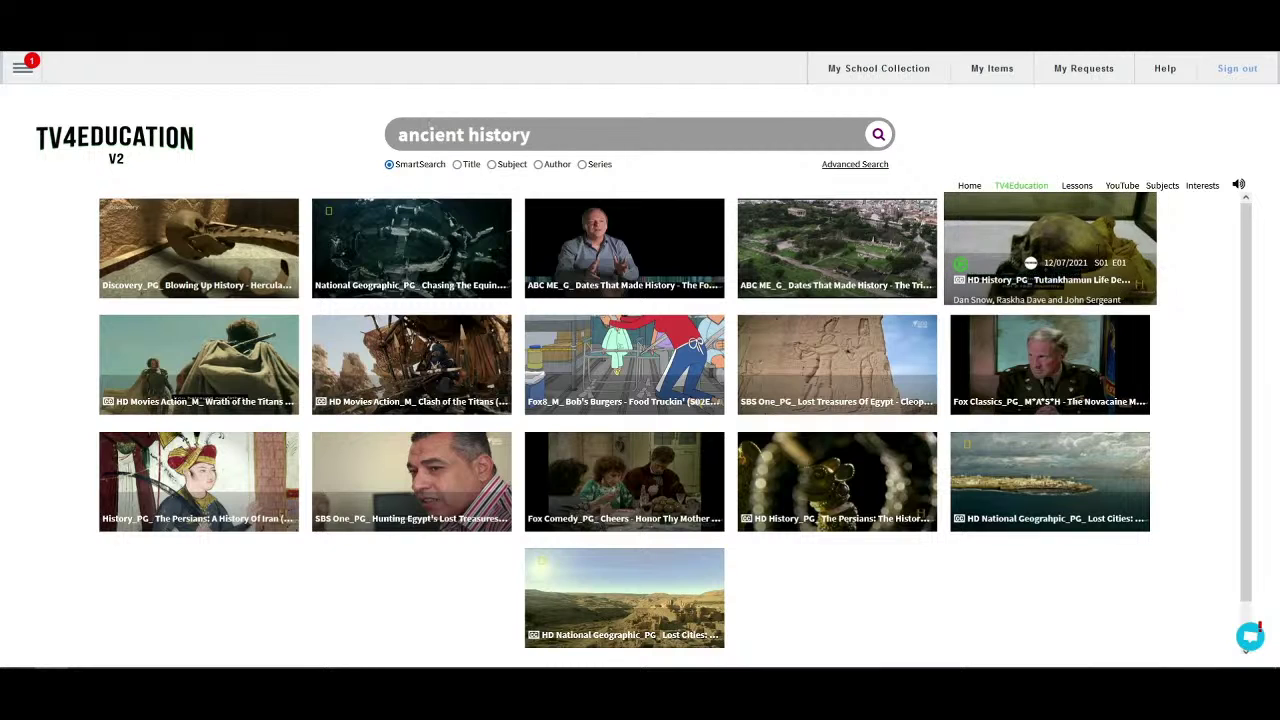
left_click(1068, 188)
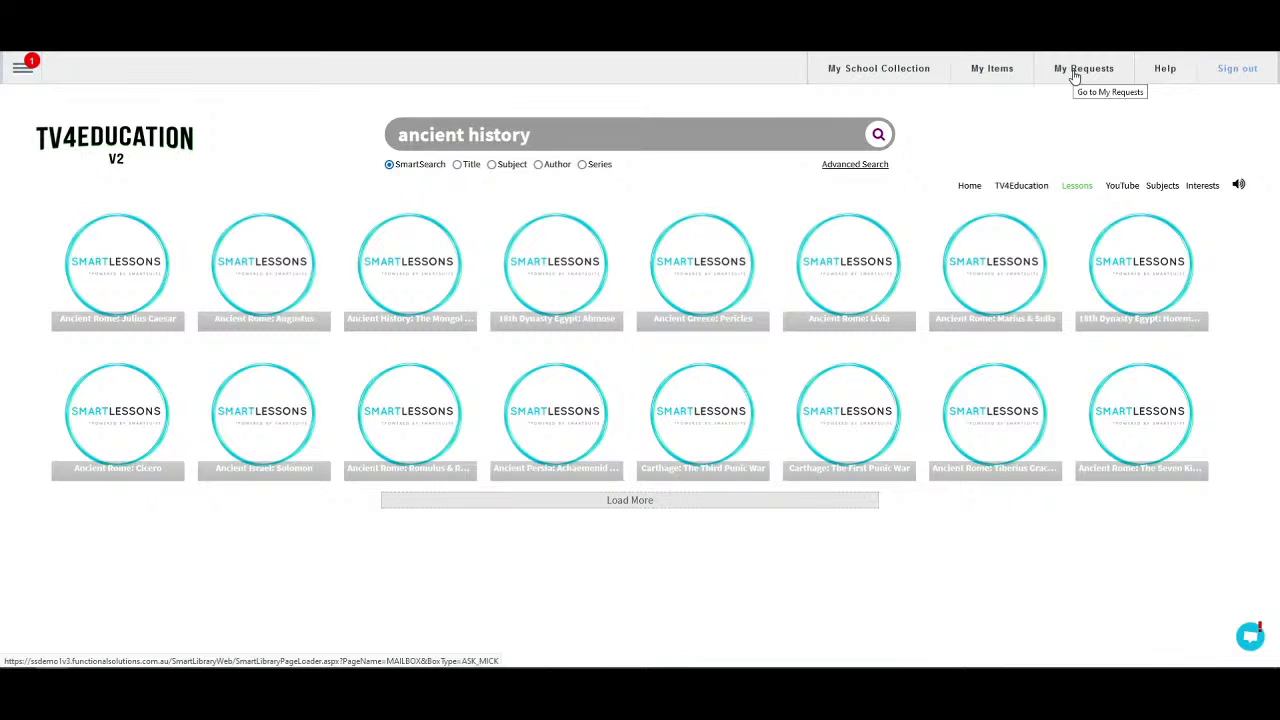
Step: Open the interests settings to review the audience and subject choices, and close them without changing any selection
left_click(1203, 188)
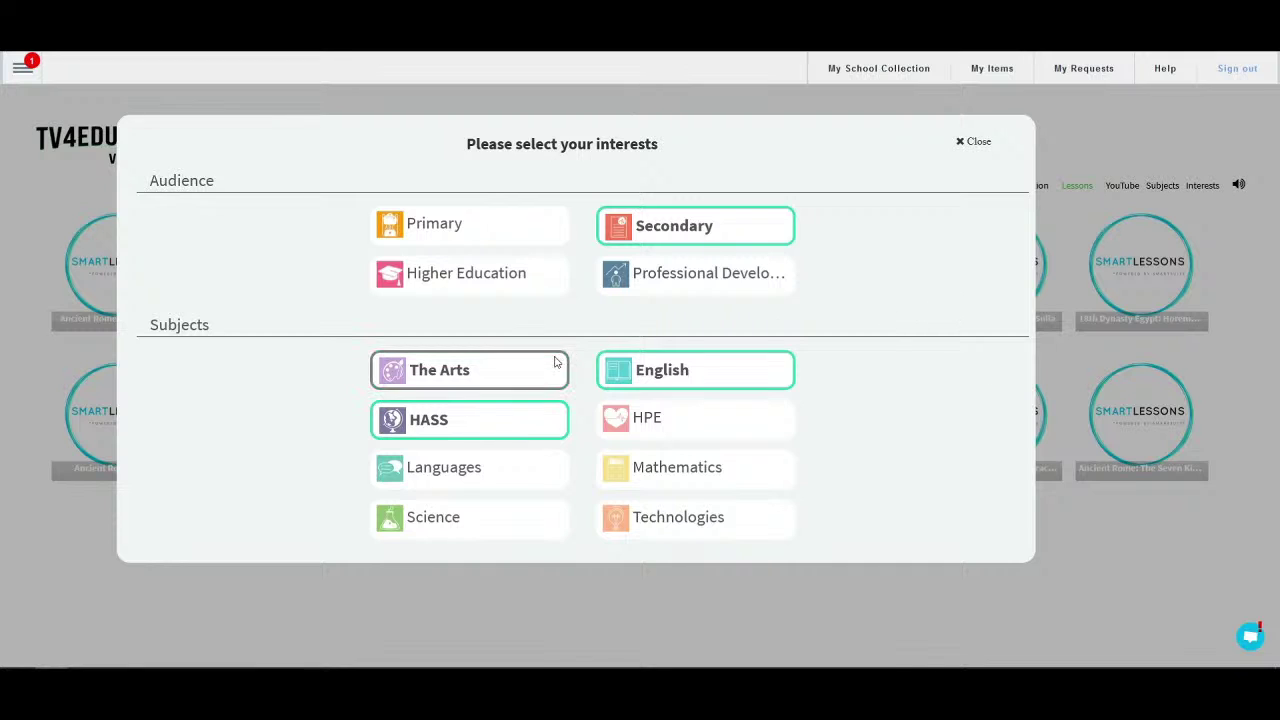
left_click(975, 140)
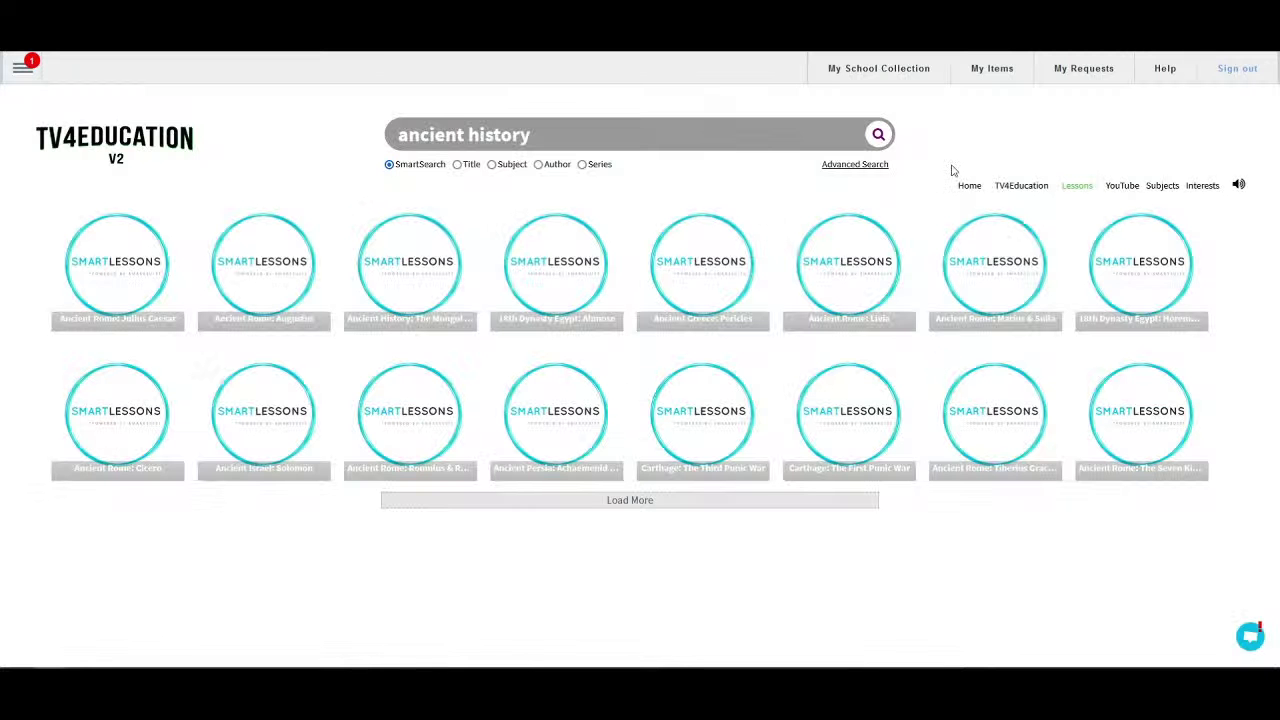